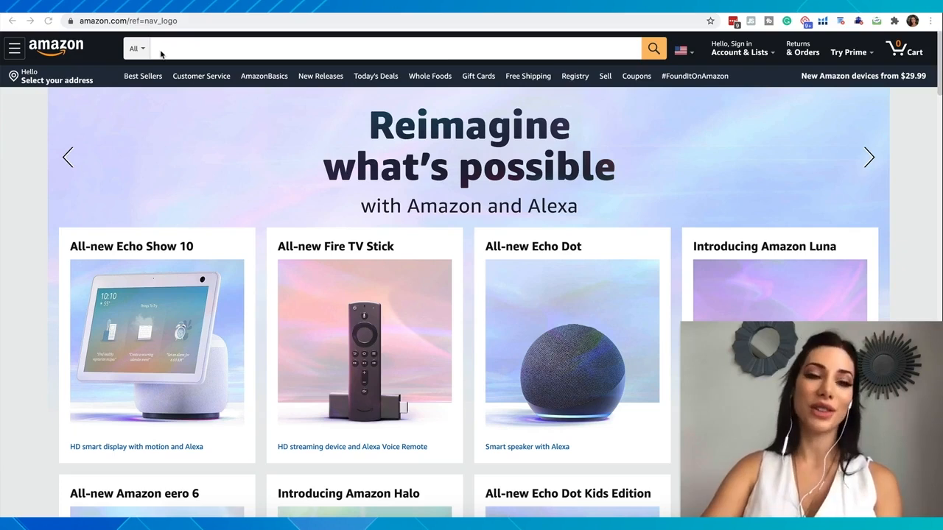
Search Amazon for "suitcase cover".
{"action": "left_click", "coordinate": [159, 49]}
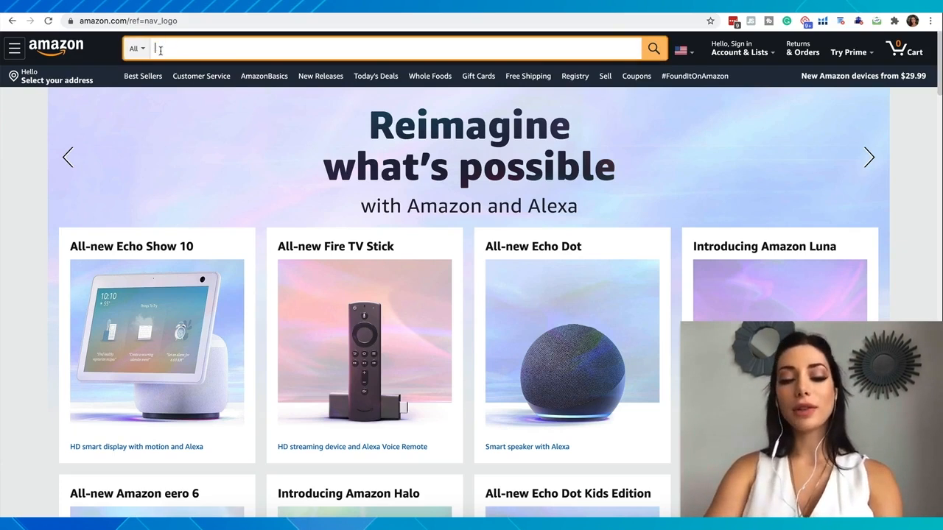
{"action": "type", "text": "suitcase "}
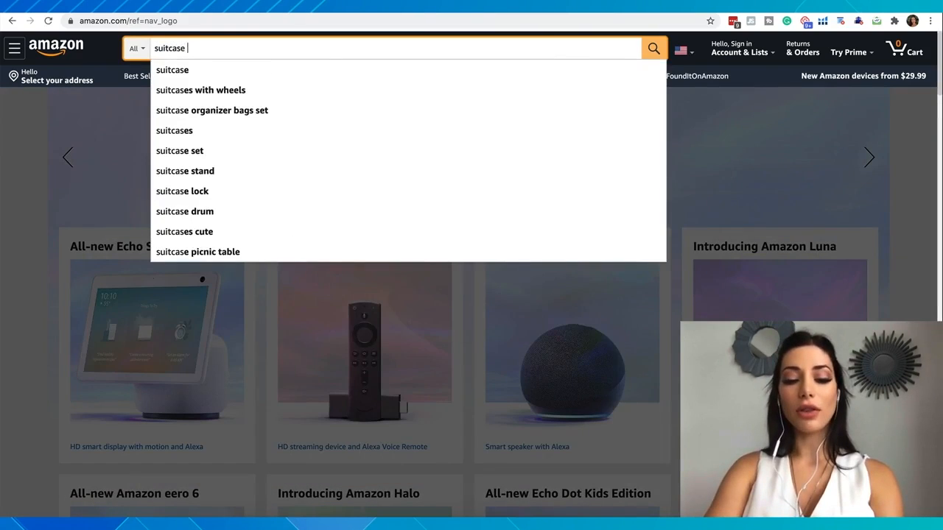
{"action": "type", "text": "cover"}
{"action": "key", "text": "Return"}
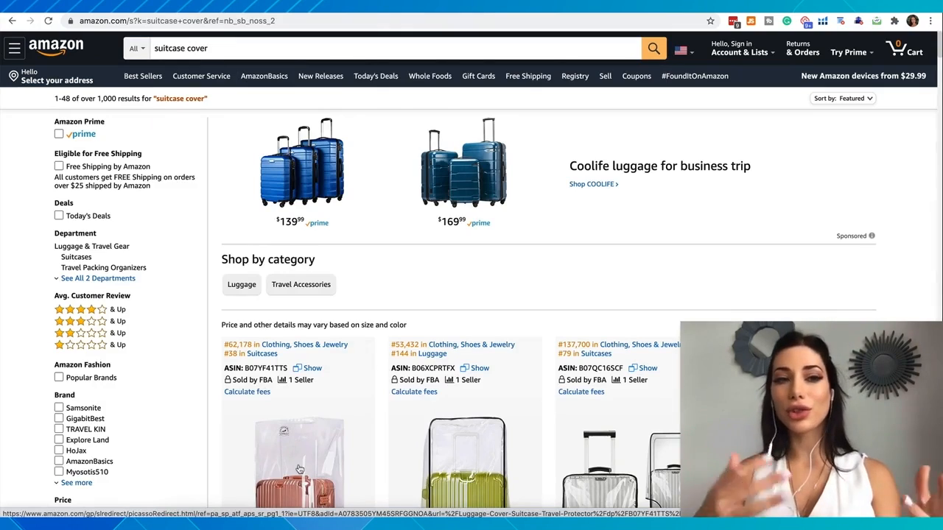
Open the TopZK clear PVC suitcase cover listing from the search results.
{"action": "scroll", "coordinate": [300, 469], "scroll_direction": "down", "scroll_amount": 3}
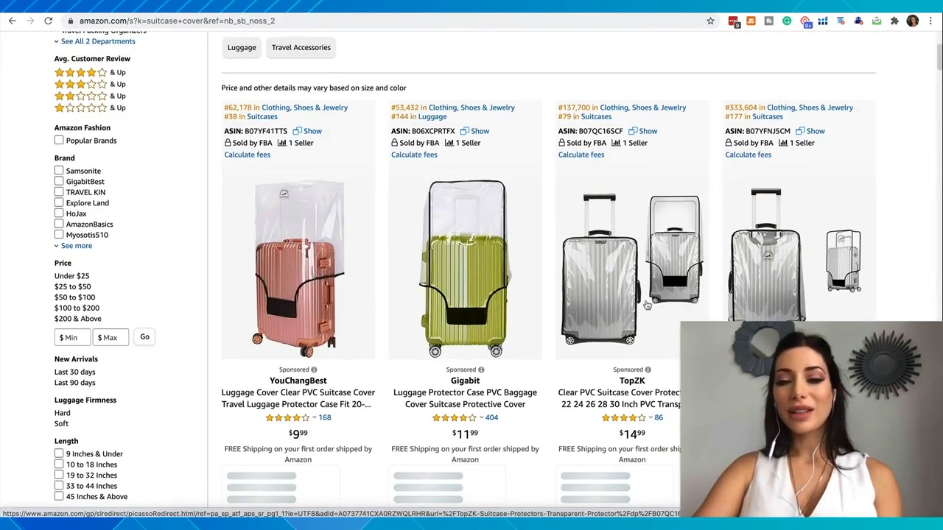
{"action": "scroll", "coordinate": [729, 254], "scroll_direction": "down", "scroll_amount": 2}
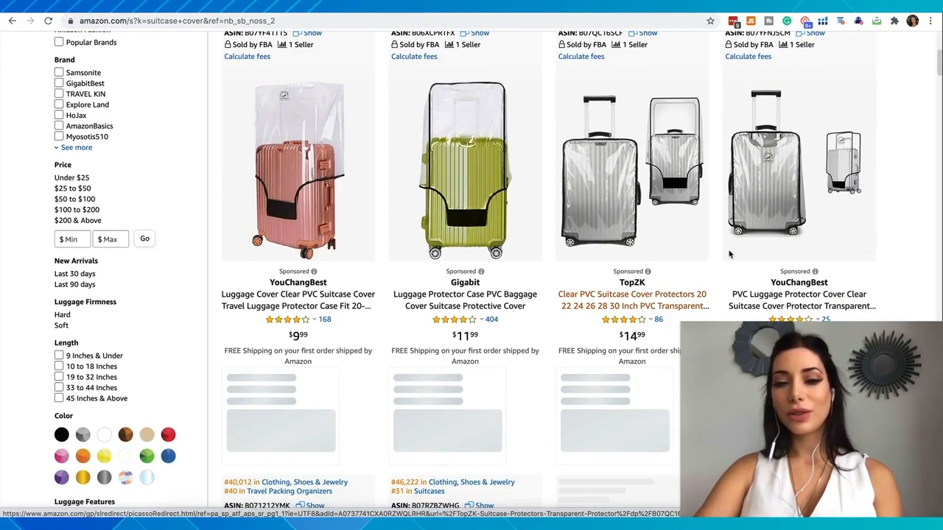
{"action": "left_click", "coordinate": [657, 299]}
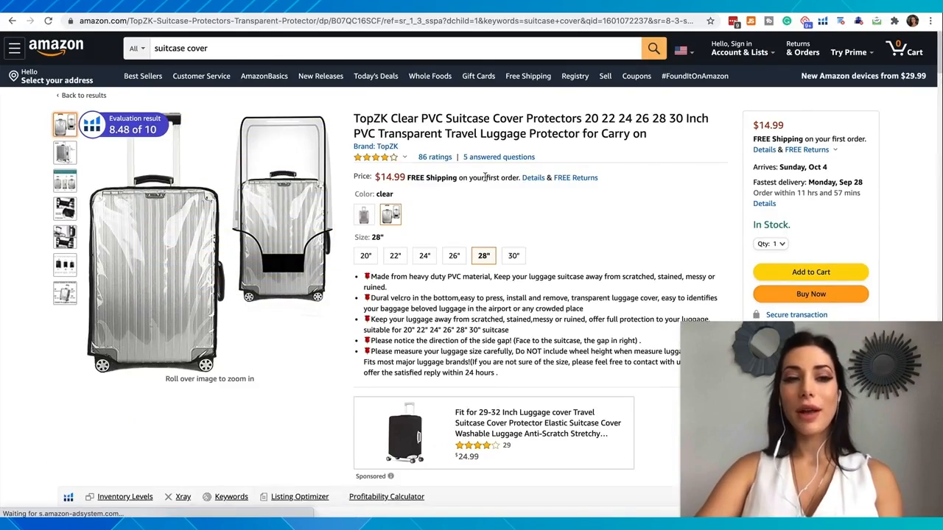
Examine the listing's product information for its Best Sellers Rank and main category.
{"action": "scroll", "coordinate": [484, 178], "scroll_direction": "down", "scroll_amount": 1}
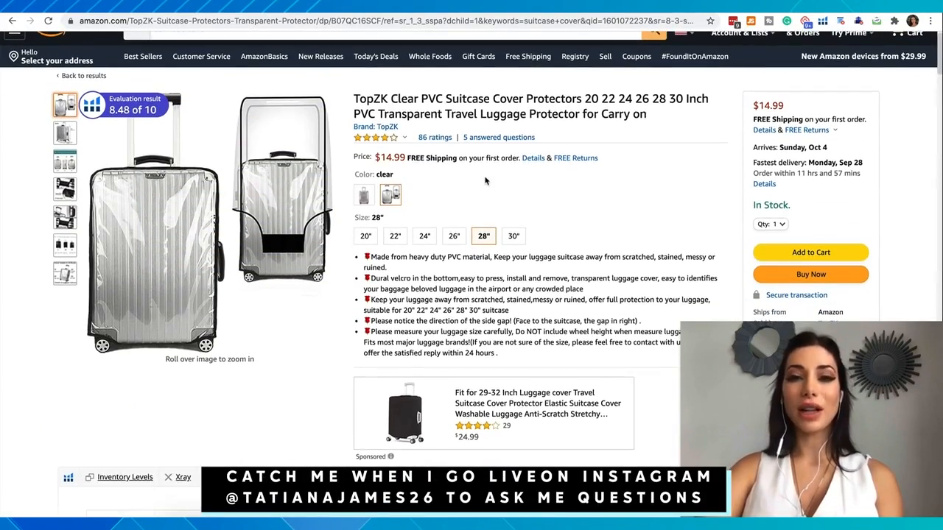
{"action": "scroll", "coordinate": [484, 180], "scroll_direction": "down", "scroll_amount": 15}
{"action": "scroll", "coordinate": [484, 180], "scroll_direction": "down", "scroll_amount": 20}
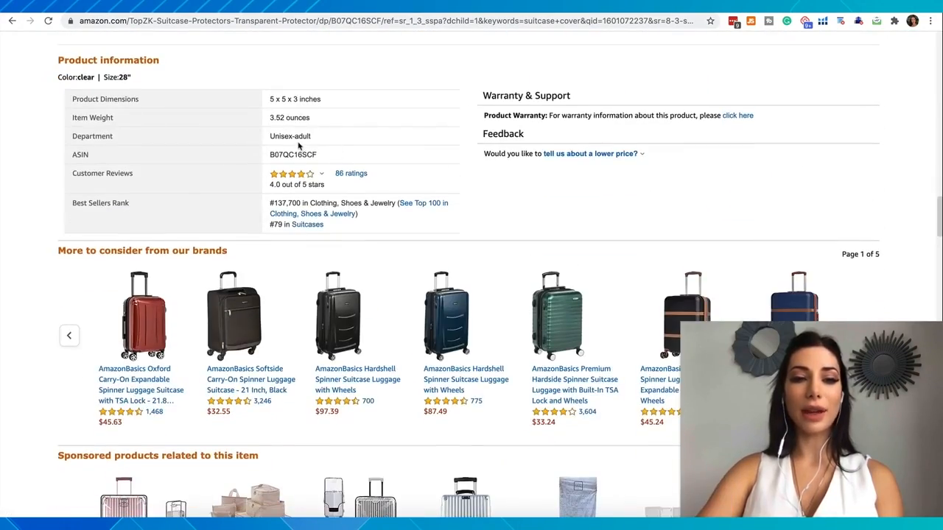
{"action": "scroll", "coordinate": [183, 205], "scroll_direction": "down", "scroll_amount": 1}
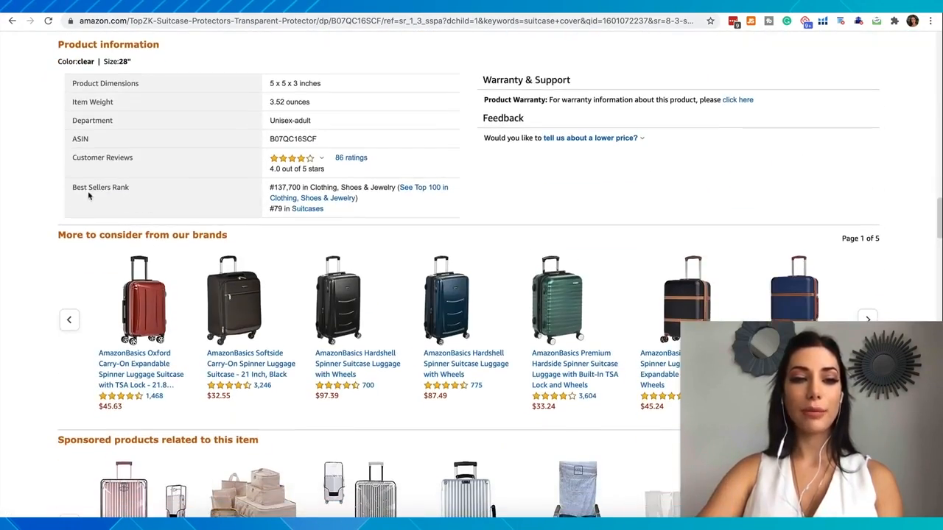
{"action": "left_click_drag", "start_coordinate": [80, 192], "coordinate": [112, 193]}
{"action": "left_click", "coordinate": [156, 59]}
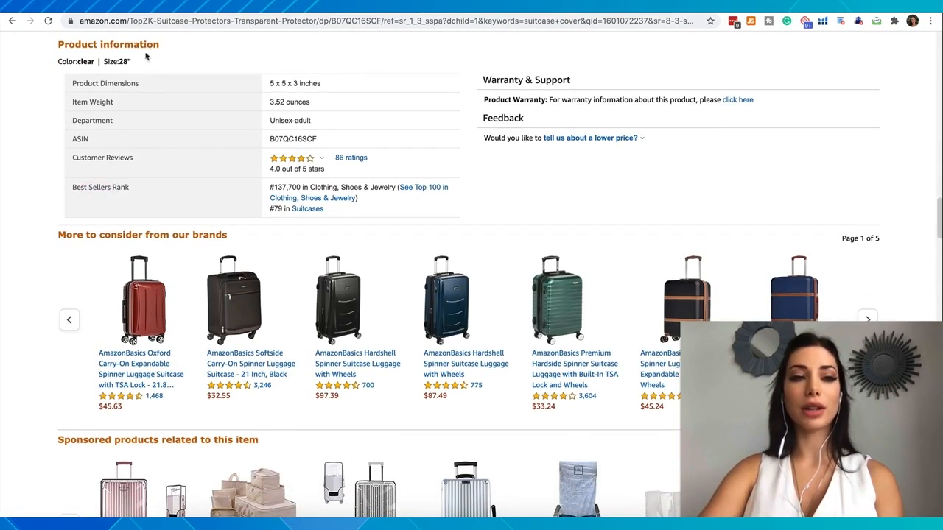
{"action": "left_click_drag", "start_coordinate": [308, 187], "coordinate": [396, 189]}
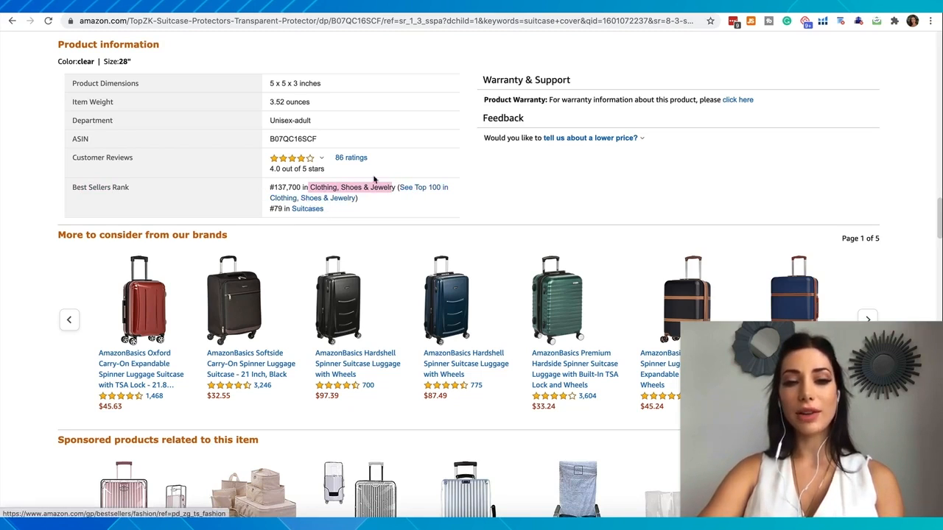
{"action": "left_click_drag", "start_coordinate": [301, 187], "coordinate": [270, 187]}
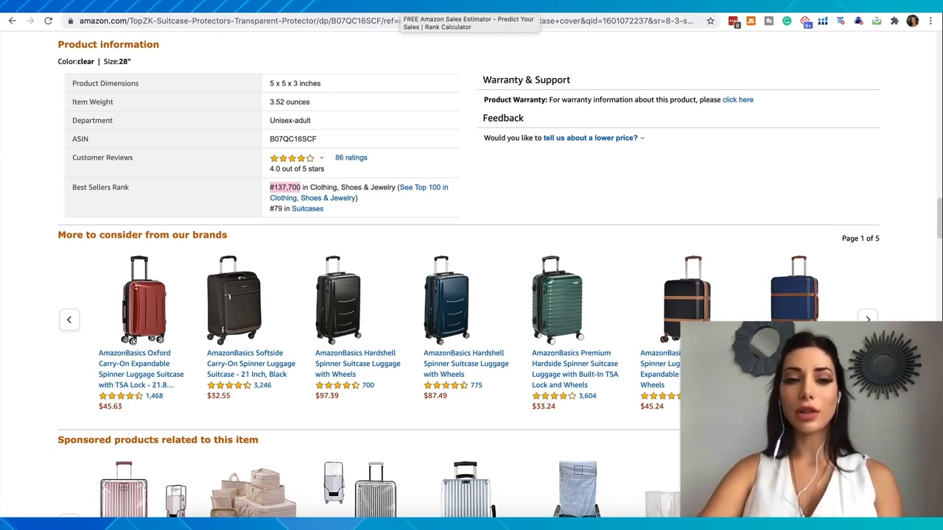
Switch to the Jungle Scout Amazon Sales Estimator and set the Best Seller's Rank number to 137,700.
{"action": "left_click", "coordinate": [401, 6]}
{"action": "left_click", "coordinate": [450, 292]}
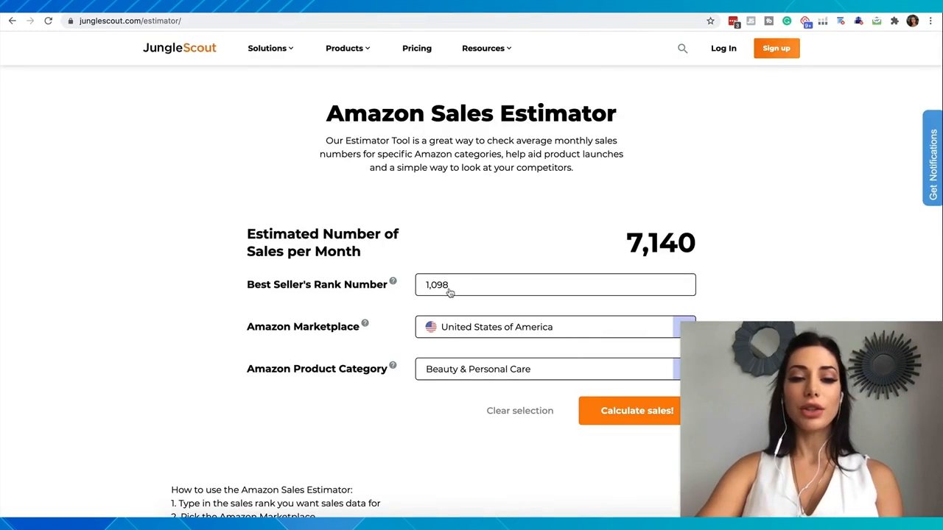
{"action": "double_click", "coordinate": [459, 290]}
{"action": "type", "text": "137,700"}
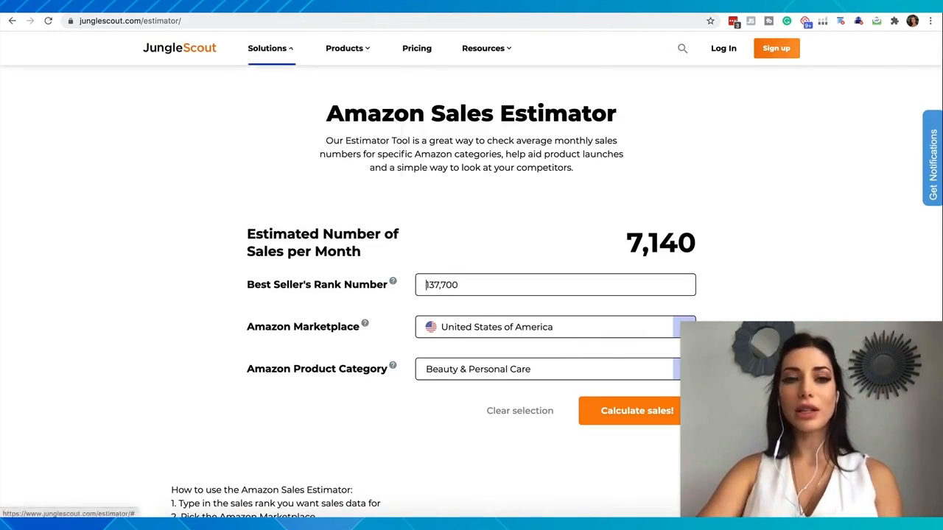
Check the listing's category on Amazon, set the estimator's product category to Clothing, Shoes & Jewelry, and calculate the estimated monthly sales.
{"action": "left_click", "coordinate": [152, 6]}
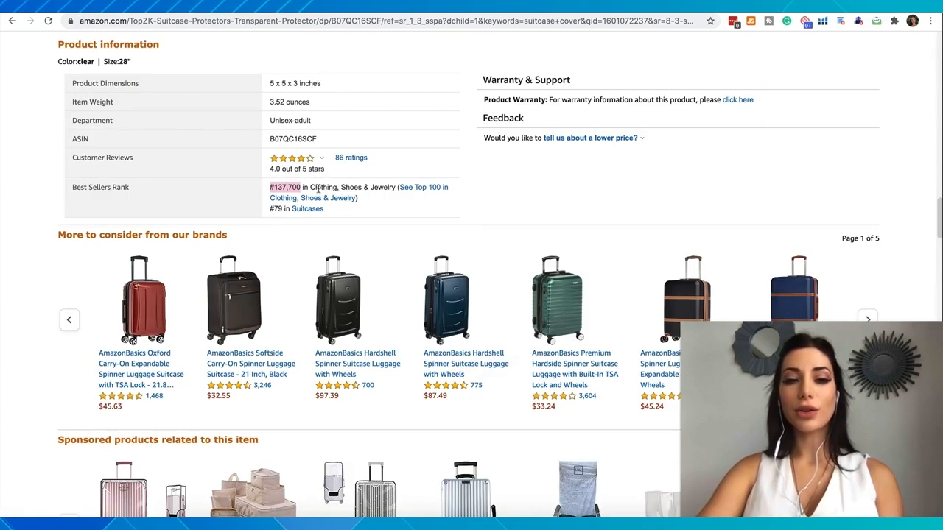
{"action": "left_click", "coordinate": [361, 7]}
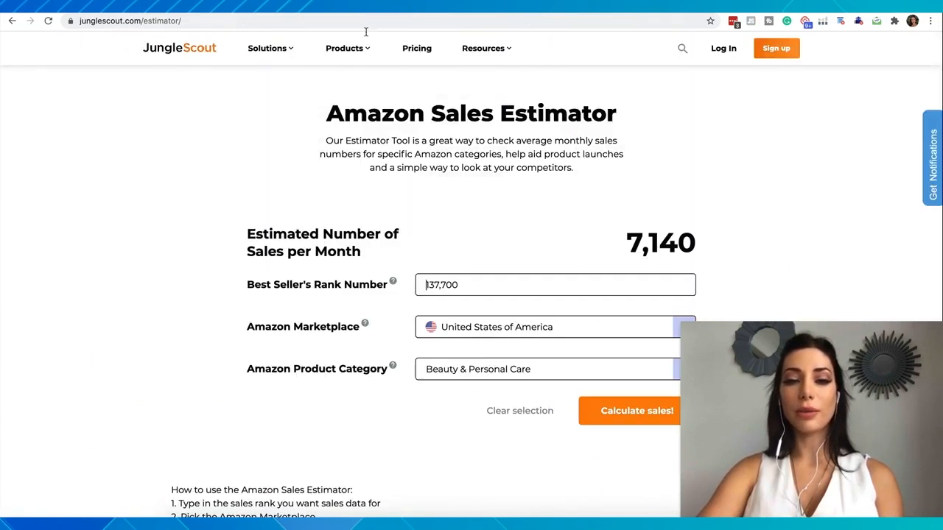
{"action": "left_click", "coordinate": [485, 363]}
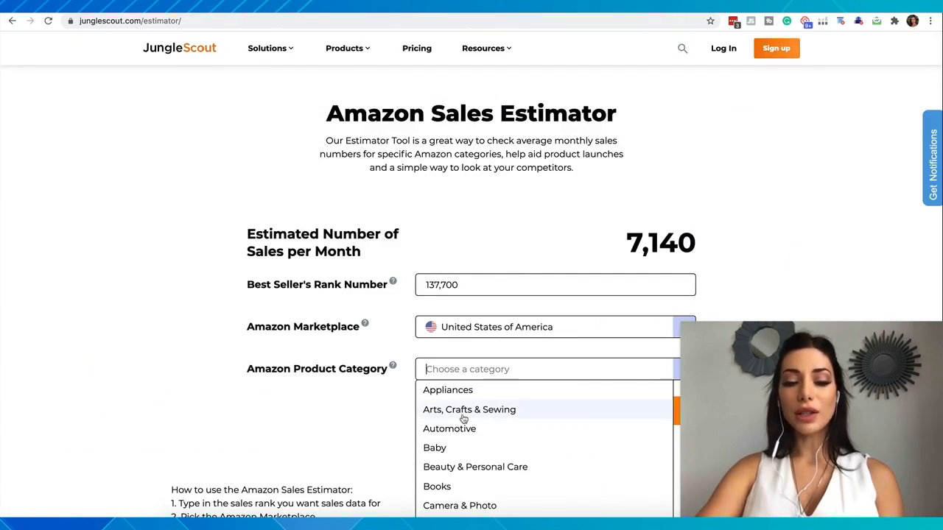
{"action": "scroll", "coordinate": [463, 418], "scroll_direction": "down", "scroll_amount": 1}
{"action": "scroll", "coordinate": [464, 418], "scroll_direction": "down", "scroll_amount": 2}
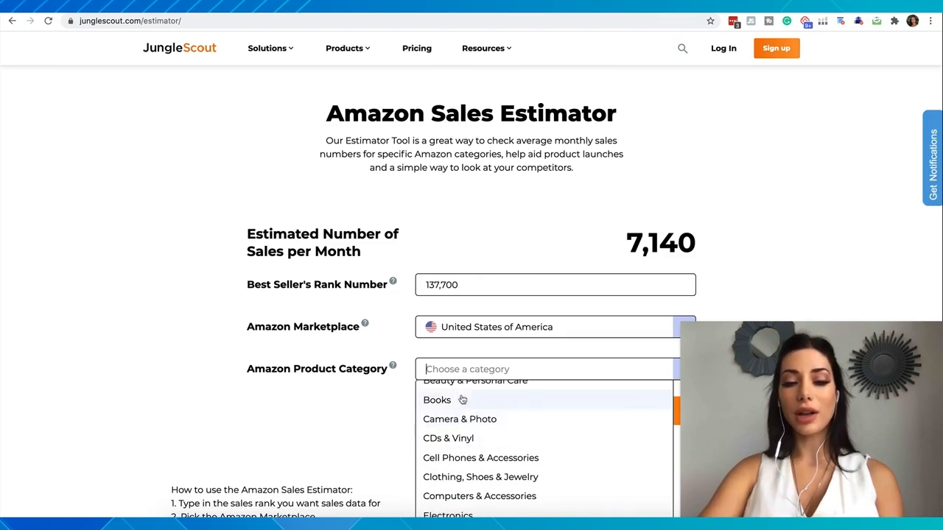
{"action": "scroll", "coordinate": [463, 398], "scroll_direction": "down", "scroll_amount": 1}
{"action": "left_click", "coordinate": [471, 452]}
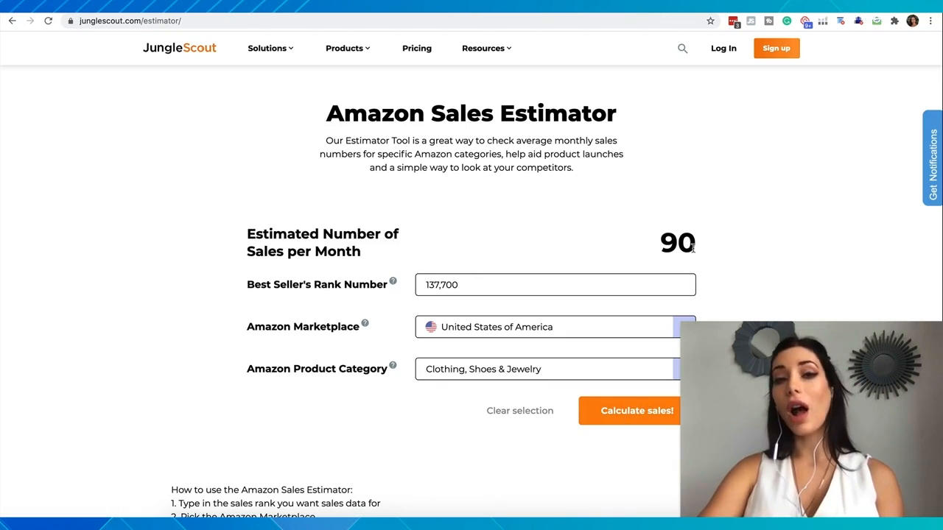
{"action": "left_click_drag", "start_coordinate": [696, 249], "coordinate": [640, 250]}
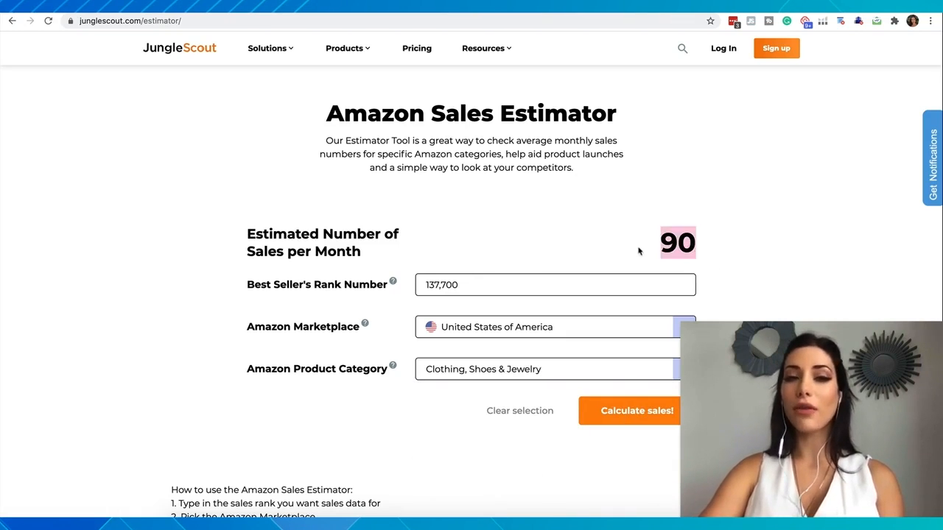
Return to the Amazon suitcase cover listing and examine its price, revenue calculator and related competitor products.
{"action": "key", "text": "ctrl+shift+Tab"}
{"action": "scroll", "coordinate": [345, 230], "scroll_direction": "down", "scroll_amount": 2}
{"action": "scroll", "coordinate": [346, 230], "scroll_direction": "up", "scroll_amount": 2}
{"action": "scroll", "coordinate": [345, 231], "scroll_direction": "up", "scroll_amount": 10}
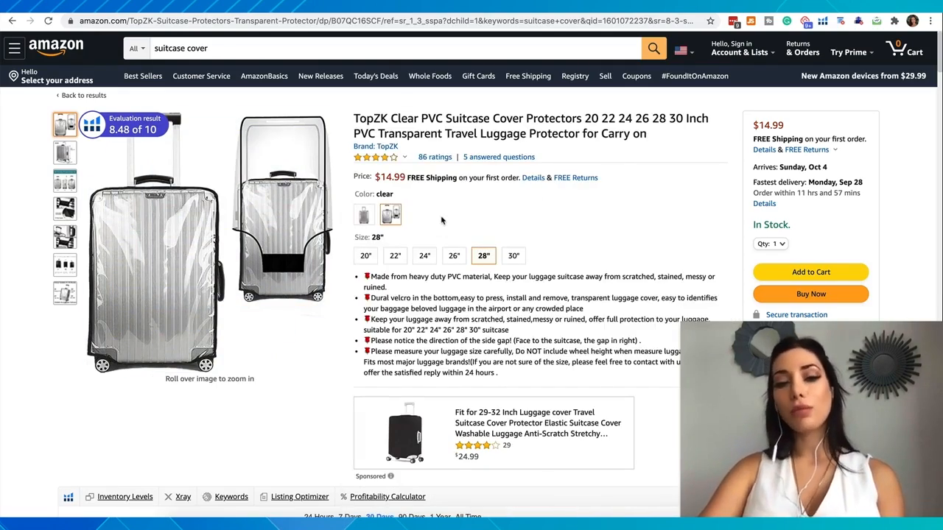
{"action": "scroll", "coordinate": [442, 219], "scroll_direction": "down", "scroll_amount": 15}
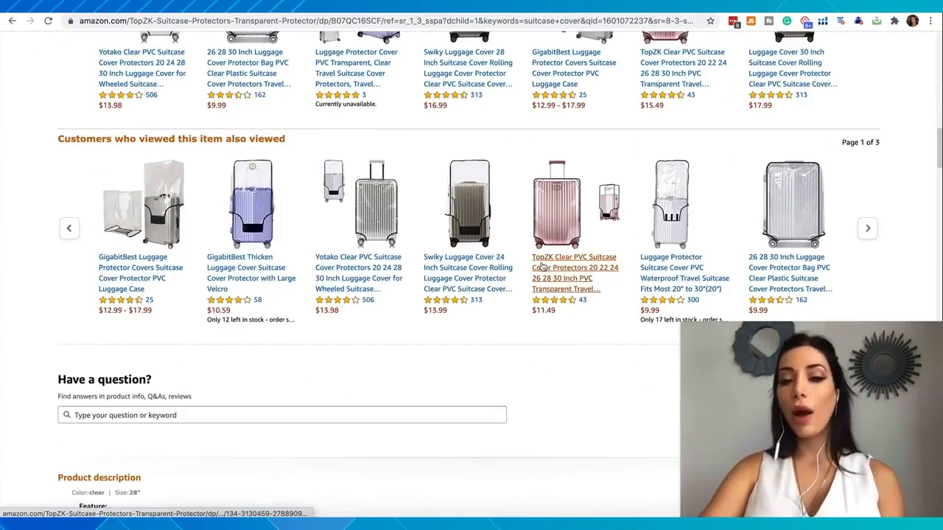
{"action": "scroll", "coordinate": [542, 266], "scroll_direction": "up", "scroll_amount": 5}
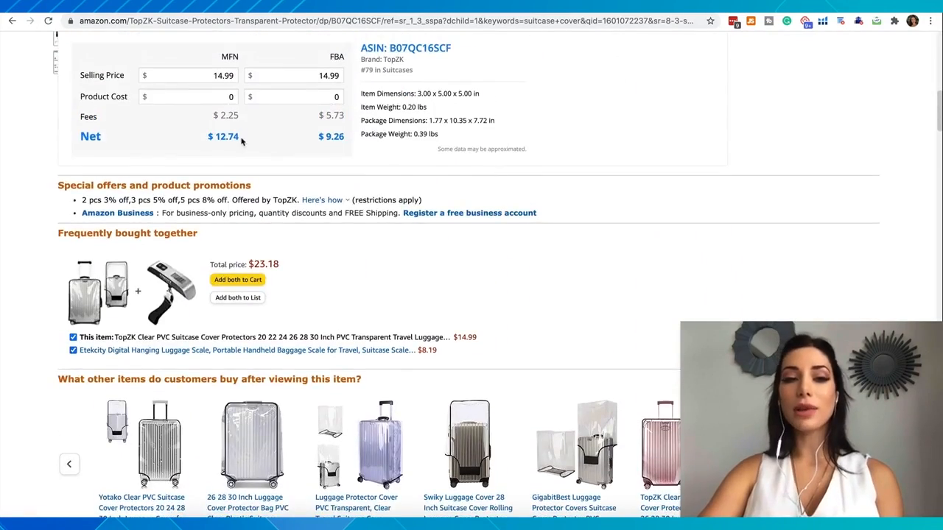
{"action": "scroll", "coordinate": [241, 142], "scroll_direction": "up", "scroll_amount": 2}
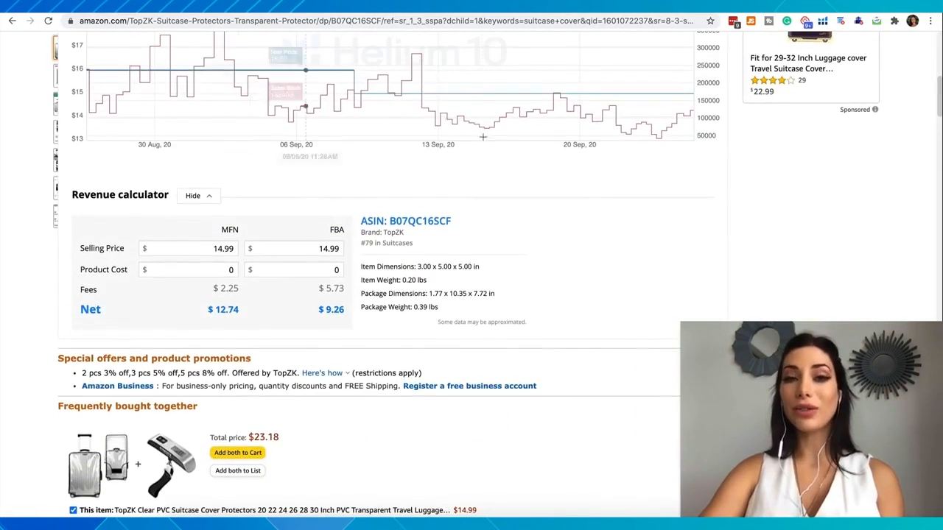
{"action": "scroll", "coordinate": [514, 254], "scroll_direction": "down", "scroll_amount": 3}
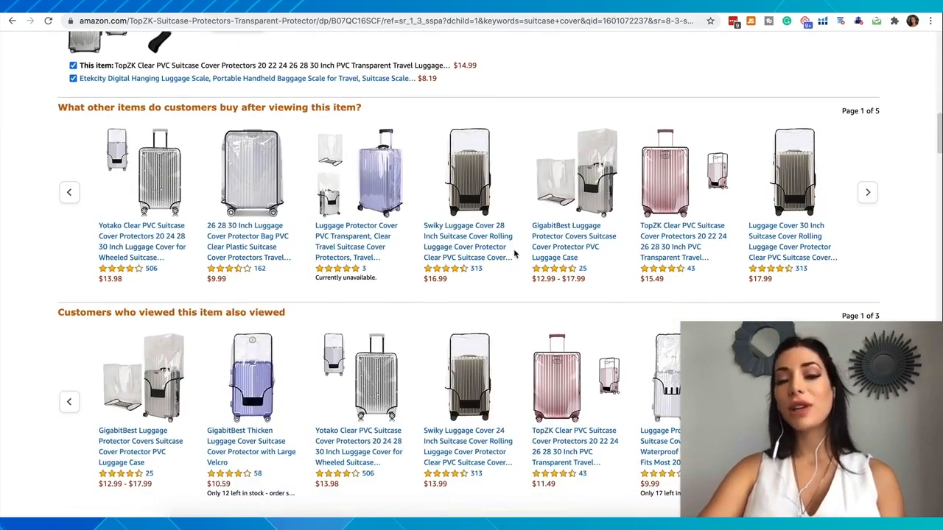
{"action": "scroll", "coordinate": [514, 254], "scroll_direction": "up", "scroll_amount": 15}
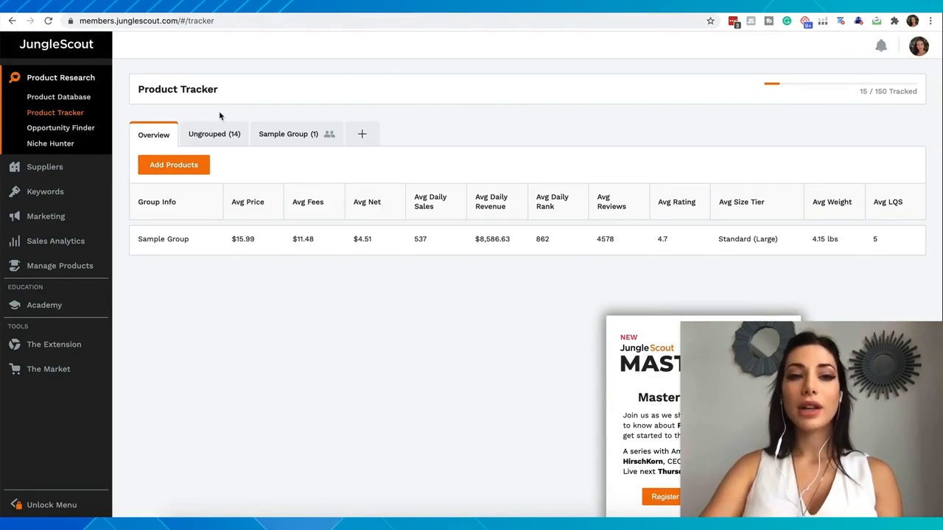
In the Product Database, select all categories except Watches, Video Games, Software, Music, Movies & TV and Kindle Store.
{"action": "left_click", "coordinate": [65, 101]}
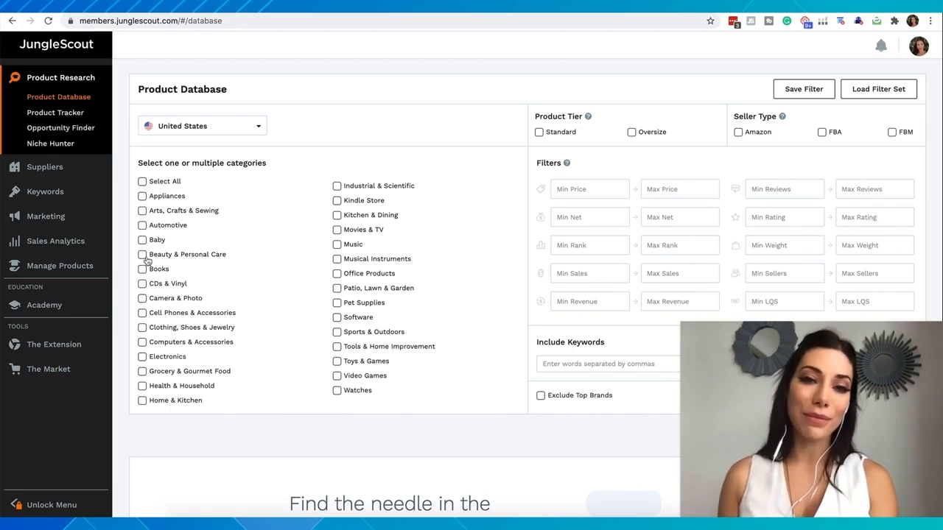
{"action": "left_click", "coordinate": [143, 184]}
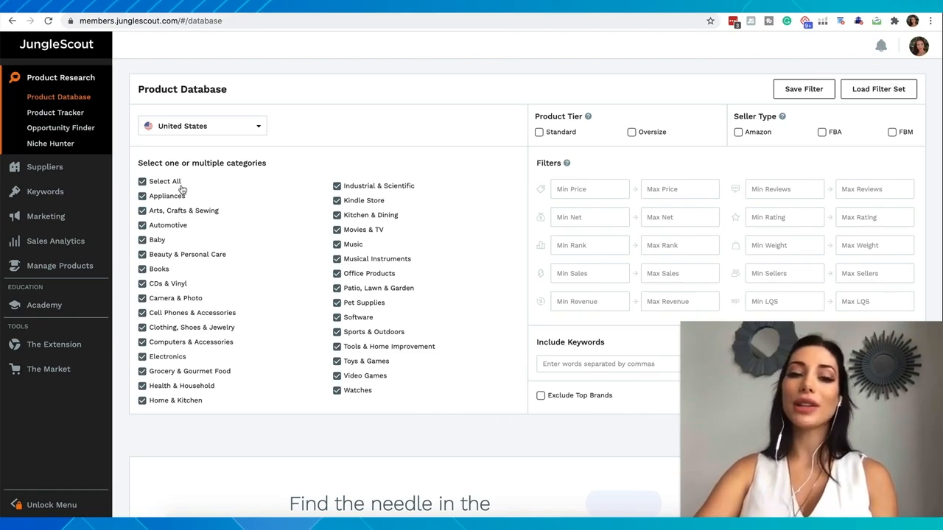
{"action": "left_click", "coordinate": [337, 391]}
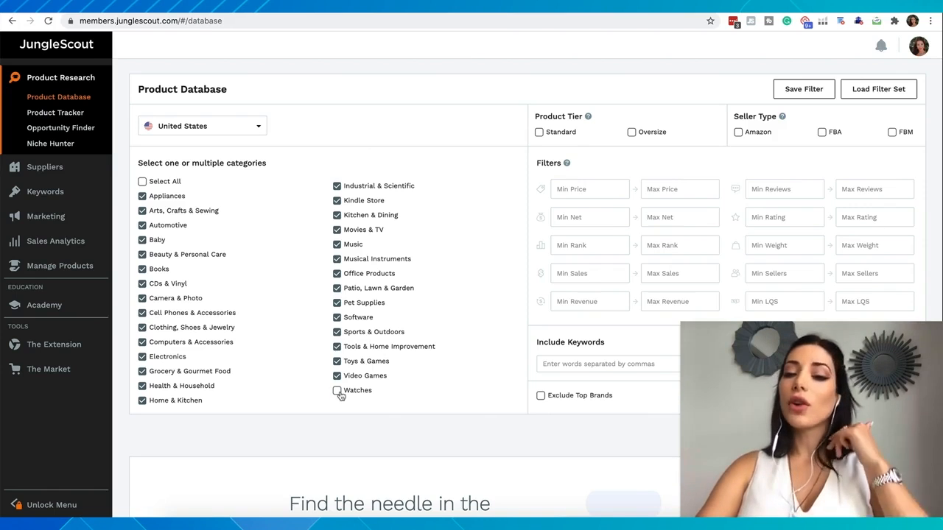
{"action": "left_click", "coordinate": [338, 377]}
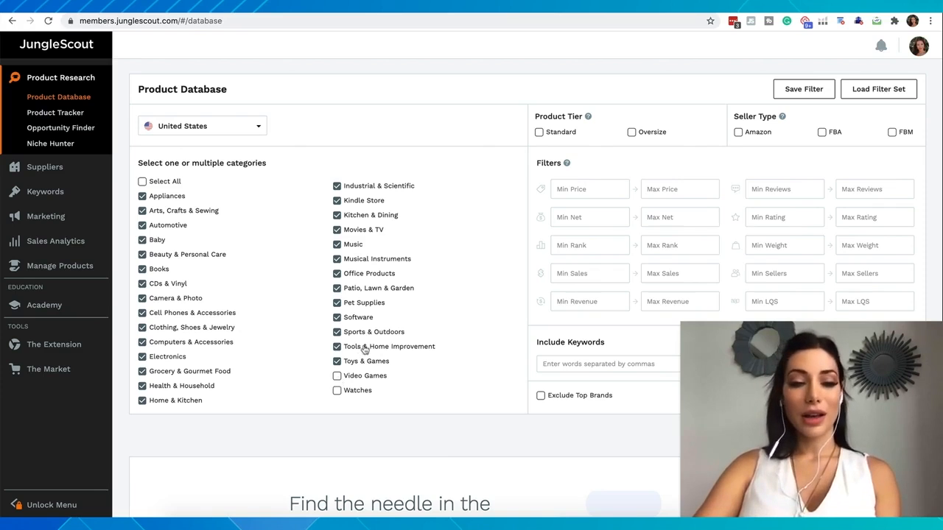
{"action": "left_click", "coordinate": [337, 318]}
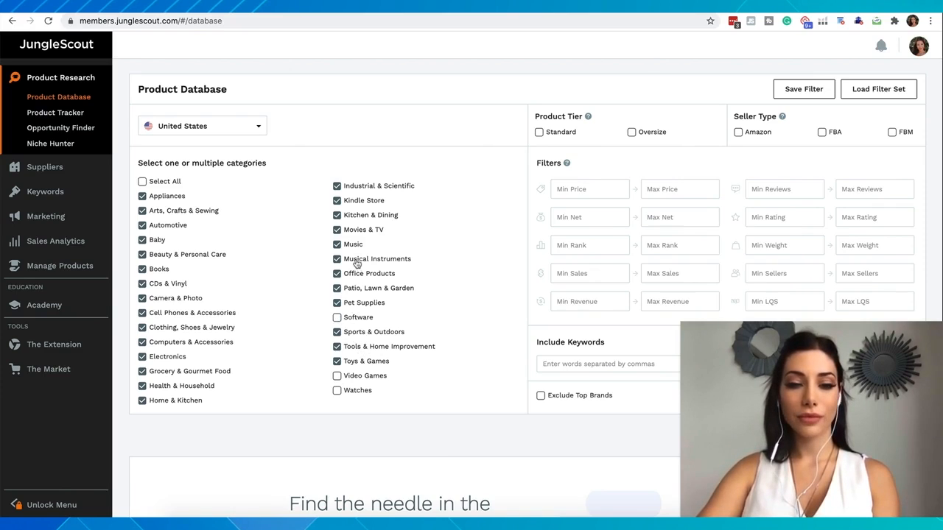
{"action": "left_click", "coordinate": [338, 246]}
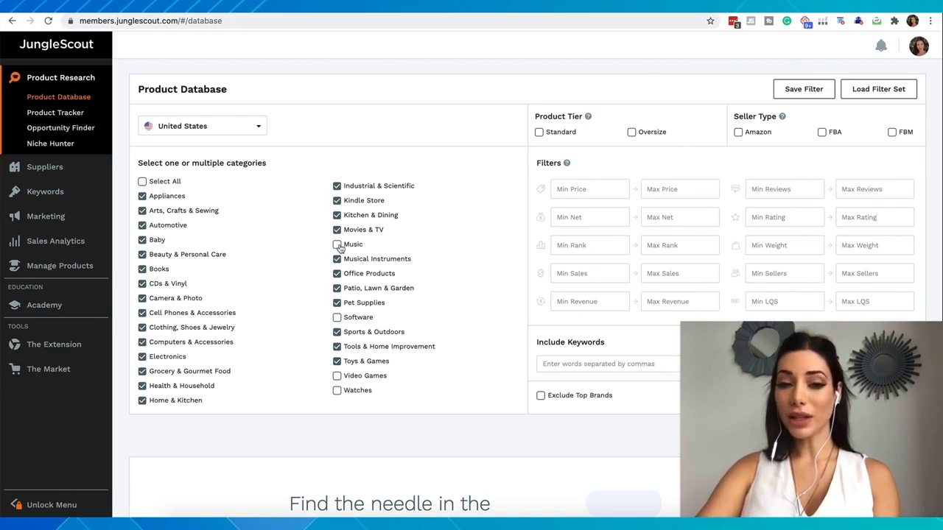
{"action": "left_click", "coordinate": [338, 231]}
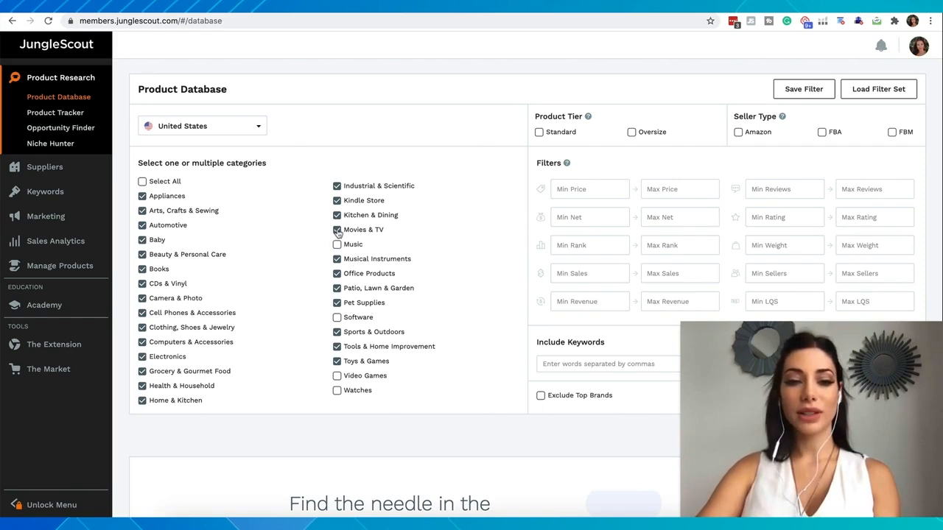
{"action": "left_click", "coordinate": [337, 202]}
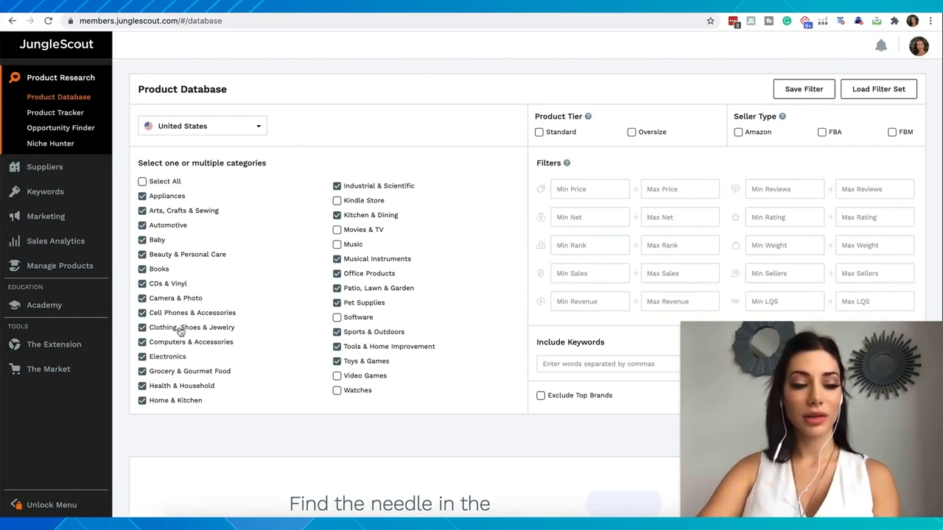
Exclude the Camera & Photo, CDs & Vinyl, Books and Appliances categories from the selection.
{"action": "left_click", "coordinate": [143, 343]}
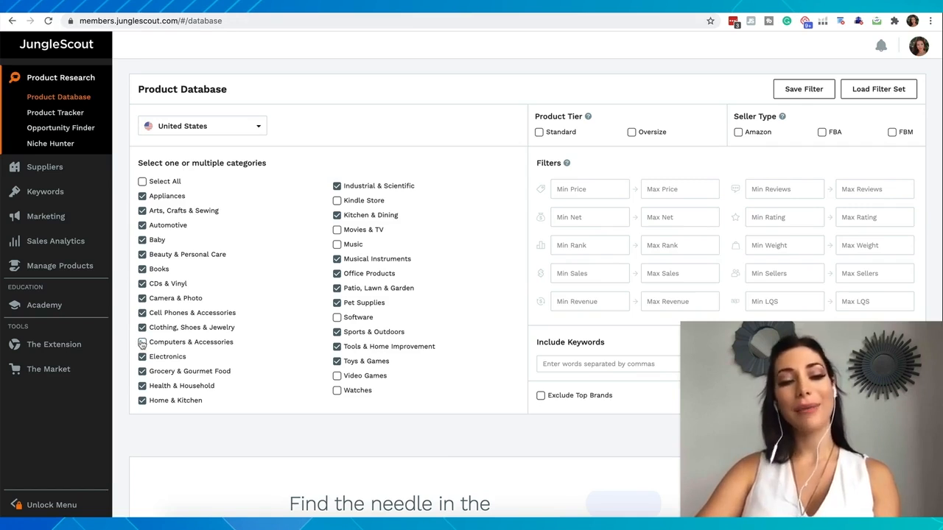
{"action": "left_click", "coordinate": [143, 343]}
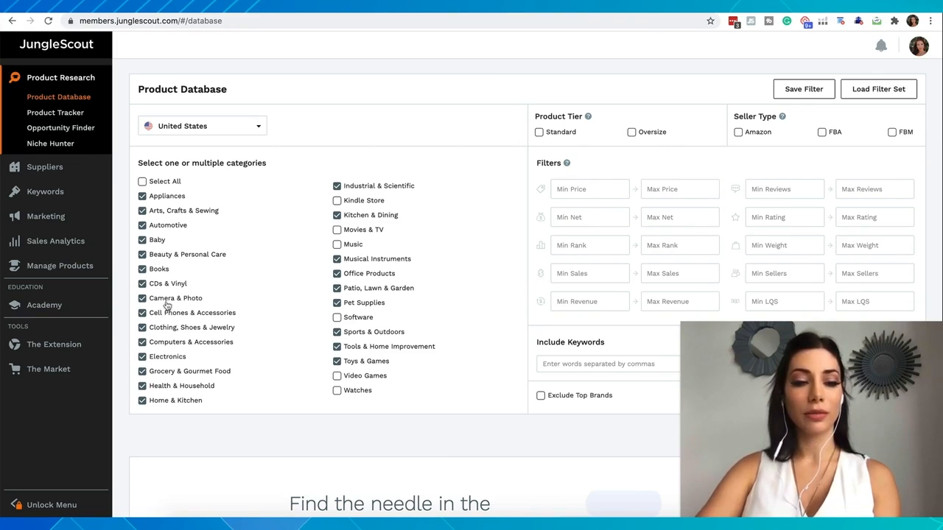
{"action": "left_click", "coordinate": [142, 299]}
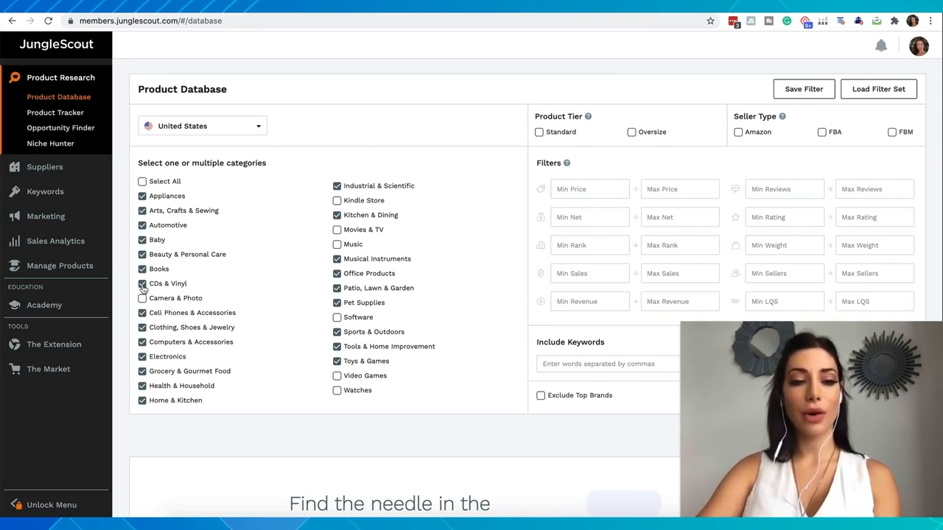
{"action": "left_click", "coordinate": [142, 284]}
{"action": "left_click", "coordinate": [142, 270]}
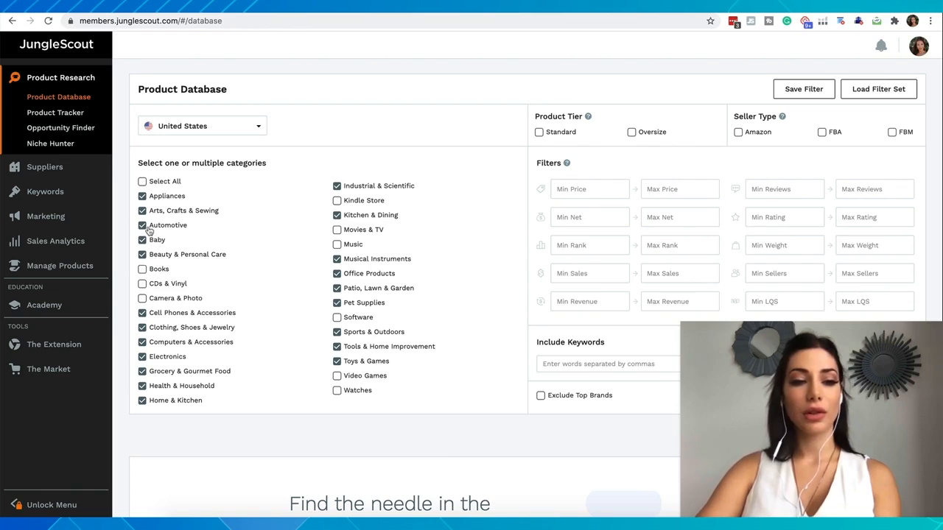
{"action": "left_click", "coordinate": [142, 196]}
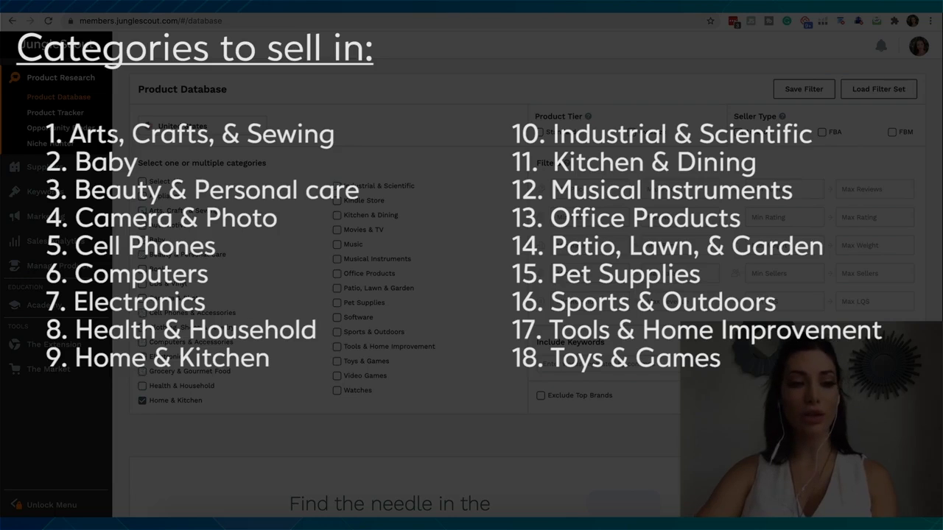
Narrow the category selection to Arts, Crafts & Sewing and review the available marketplace countries, keeping United States.
{"action": "left_click", "coordinate": [144, 403]}
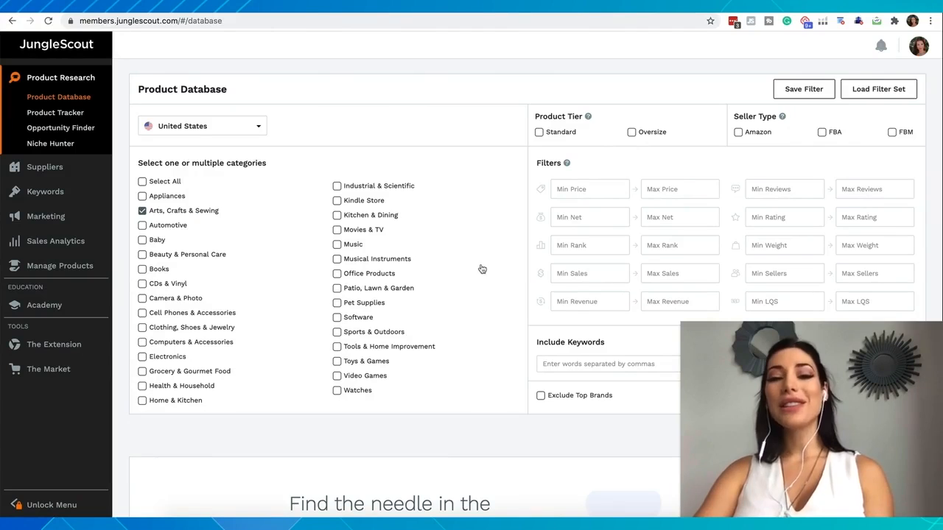
{"action": "left_click", "coordinate": [253, 132]}
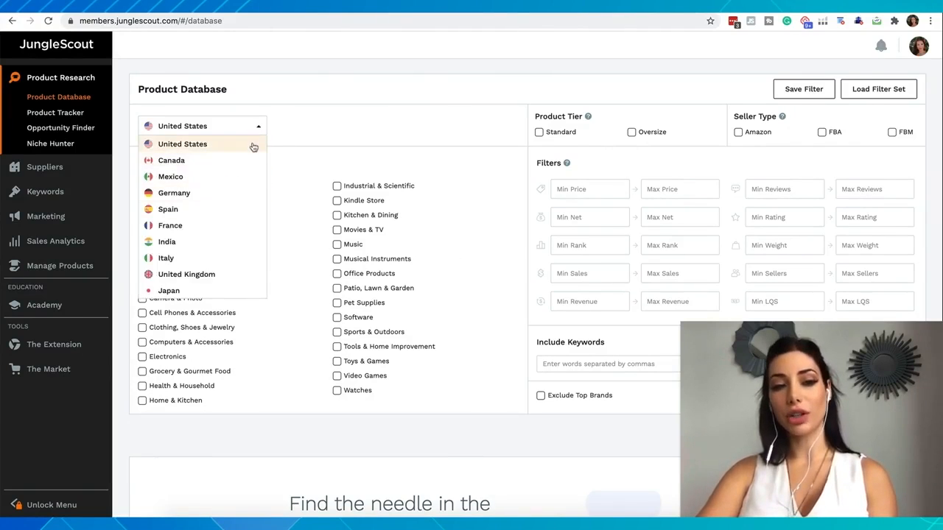
{"action": "left_click", "coordinate": [349, 132]}
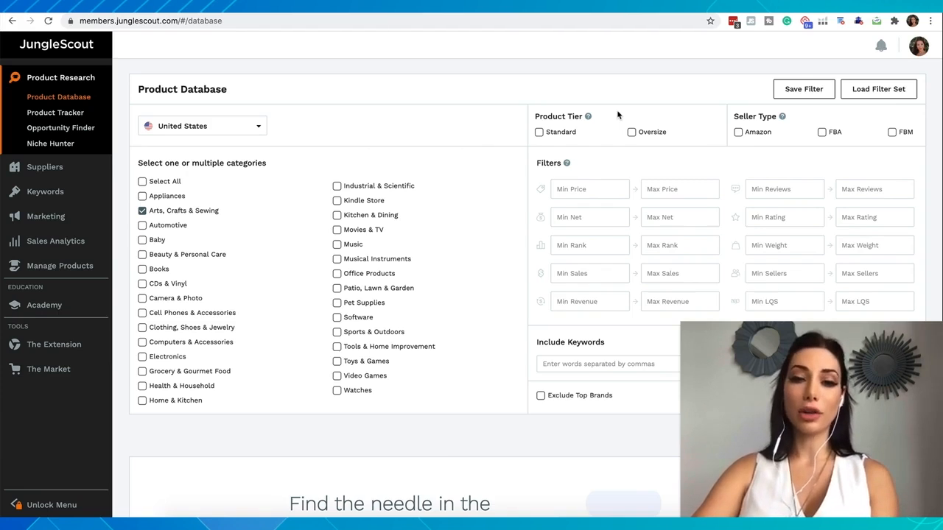
Limit the product tier to Standard and the seller types to Amazon and FBA.
{"action": "left_click", "coordinate": [538, 132]}
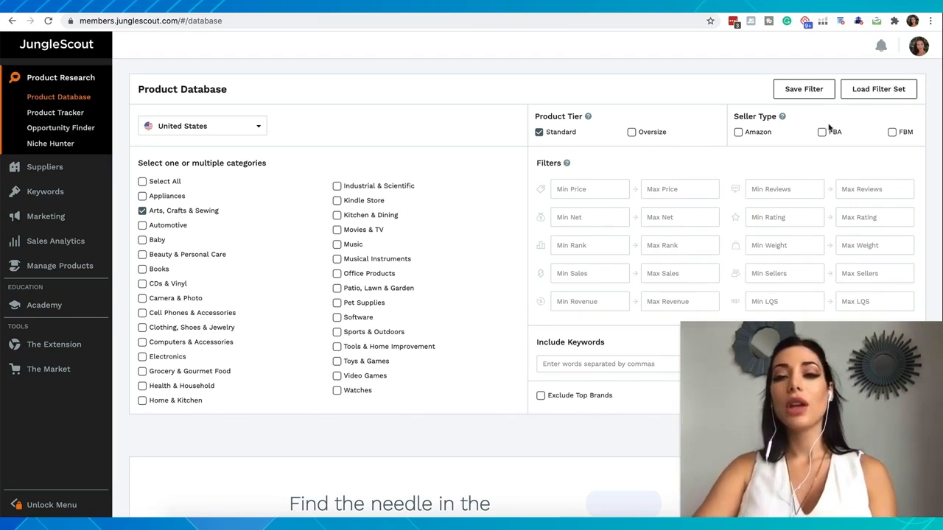
{"action": "left_click", "coordinate": [738, 133]}
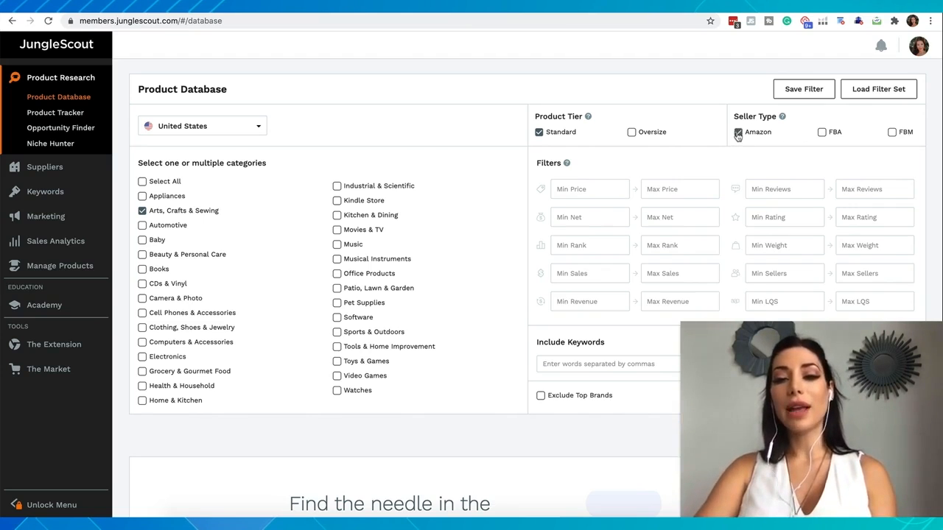
{"action": "left_click", "coordinate": [822, 132]}
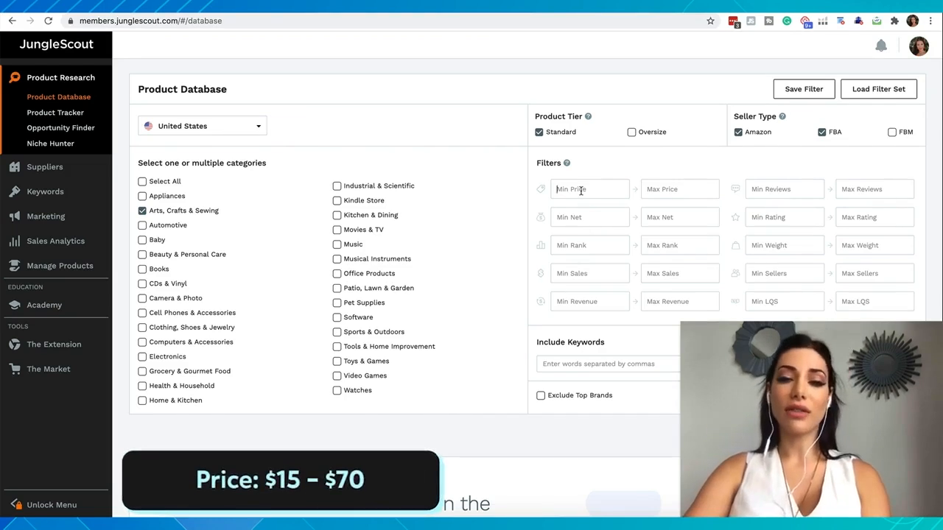
Set the price filter to a minimum of 15 and a maximum of 70.
{"action": "type", "text": "15"}
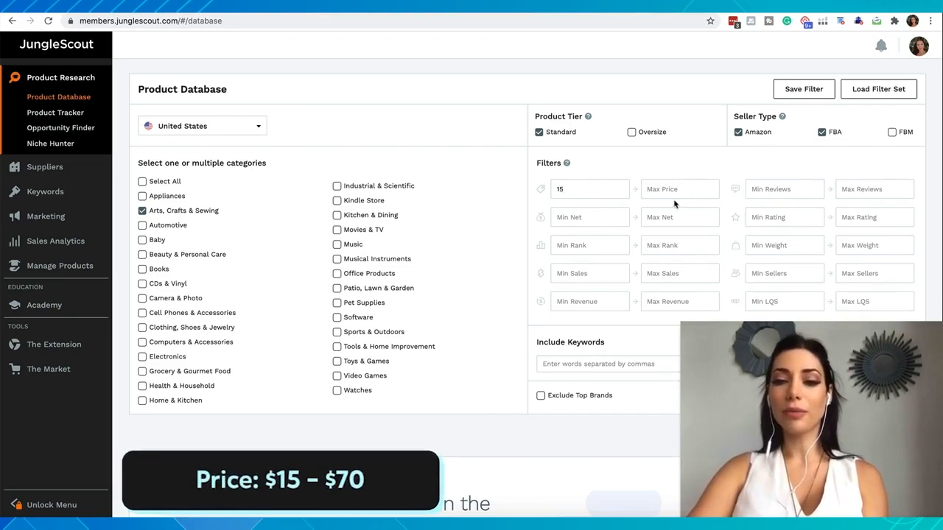
{"action": "left_click", "coordinate": [669, 190]}
{"action": "type", "text": "70"}
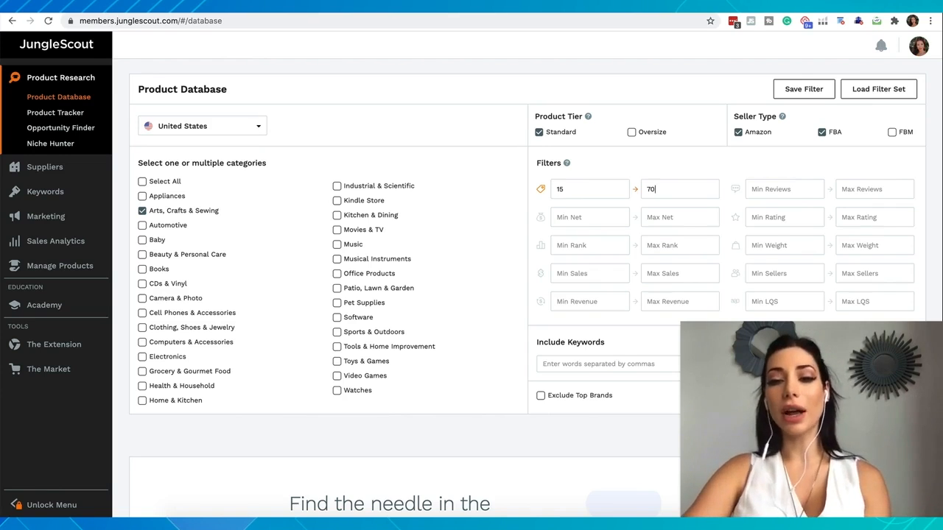
{"action": "key", "text": "Tab"}
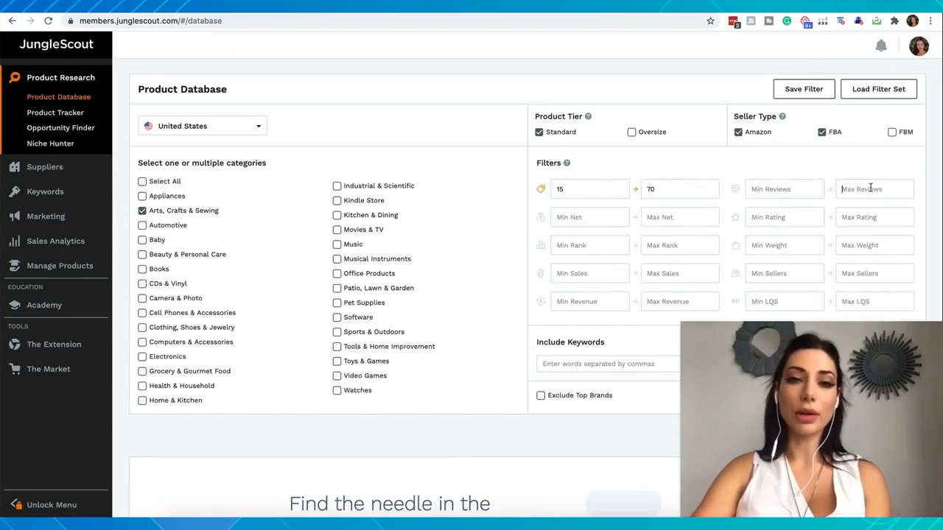
Set the maximum reviews filter to 500 and the minimum sales filter to 300.
{"action": "type", "text": "50"}
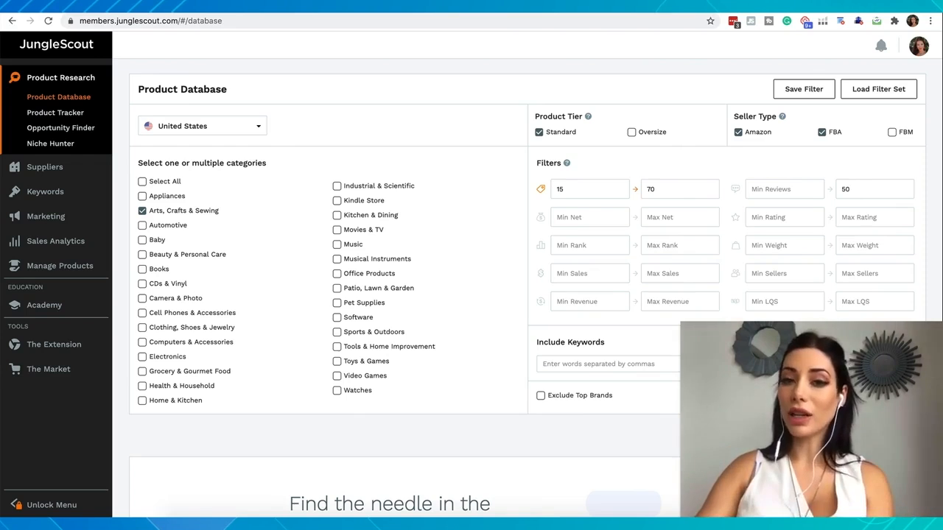
{"action": "type", "text": "0"}
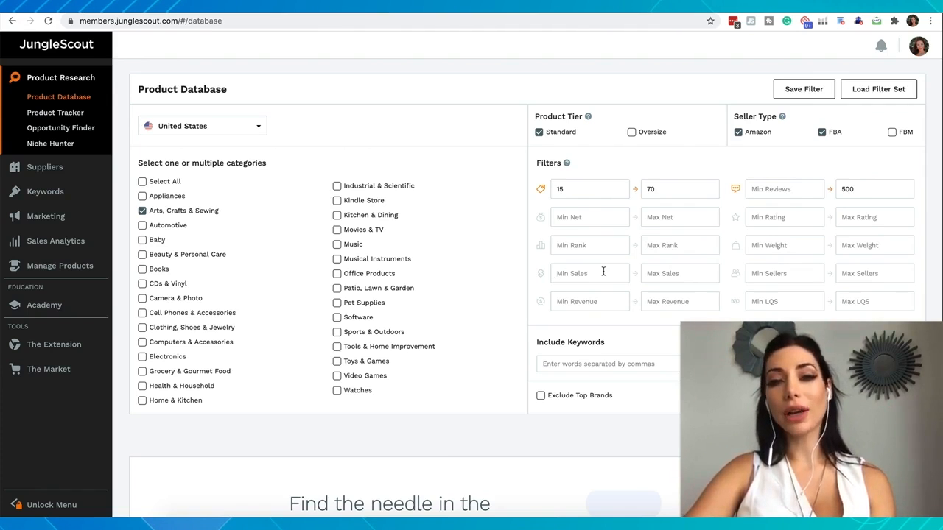
{"action": "type", "text": "300"}
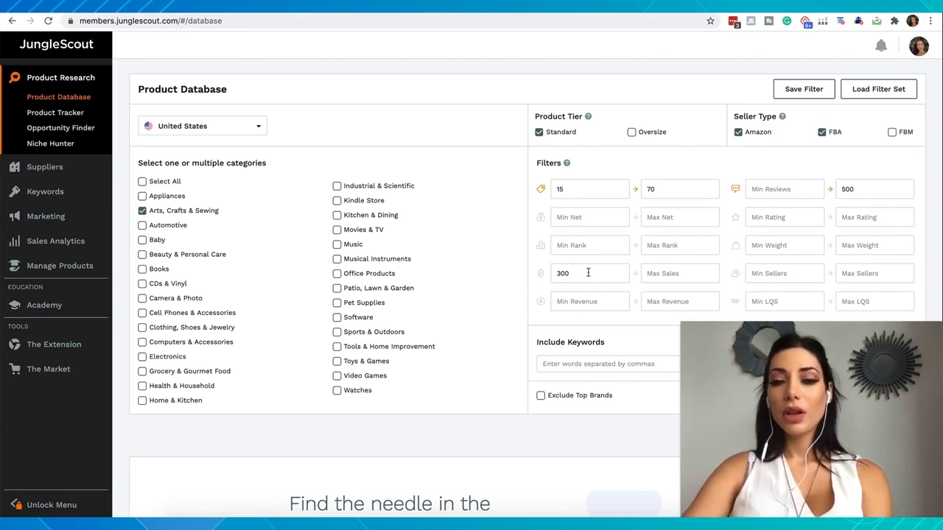
{"action": "scroll", "coordinate": [588, 272], "scroll_direction": "down", "scroll_amount": 1}
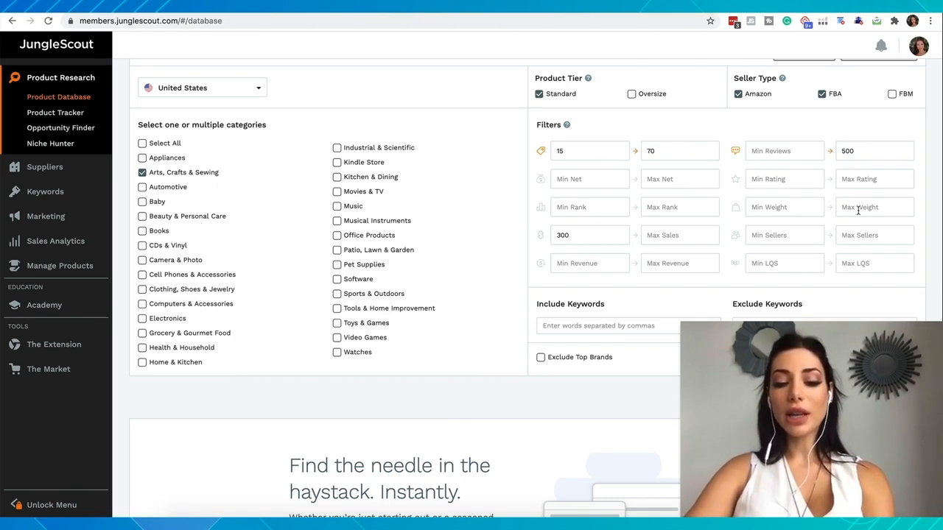
{"action": "type", "text": "2"}
{"action": "key", "text": "BackSpace"}
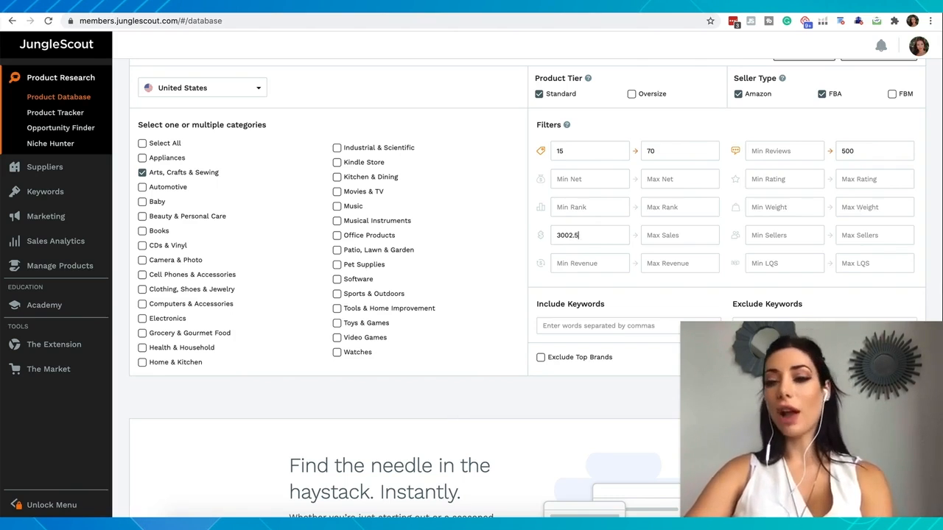
{"action": "left_click", "coordinate": [875, 207]}
{"action": "type", "text": "2.5"}
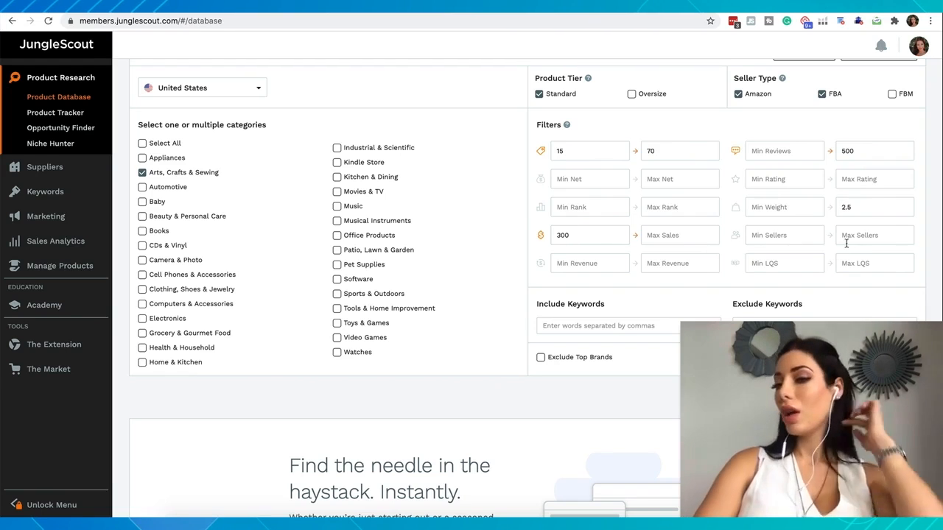
{"action": "key", "text": "BackSpace"}
{"action": "key", "text": "BackSpace"}
{"action": "key", "text": "BackSpace"}
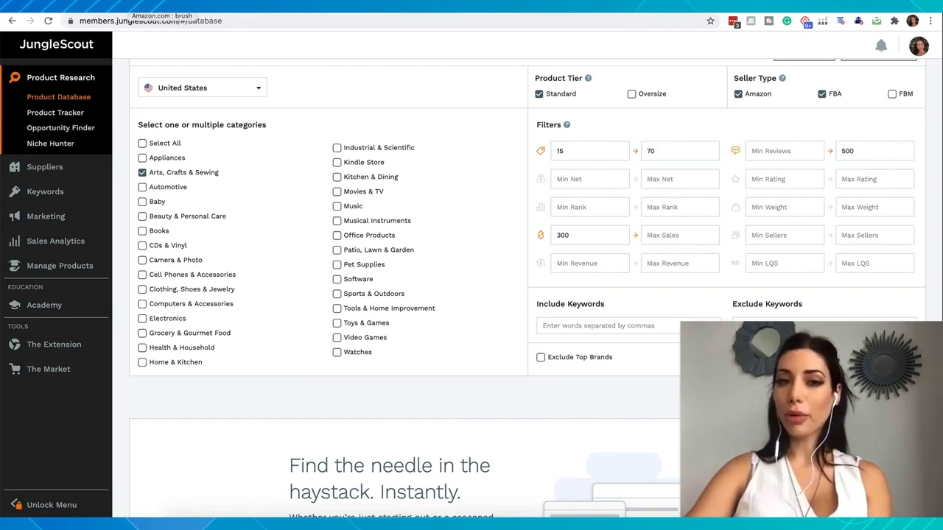
Switch to the Amazon search results for "brush" and compare the listings' star ratings and review counts.
{"action": "left_click", "coordinate": [131, 5]}
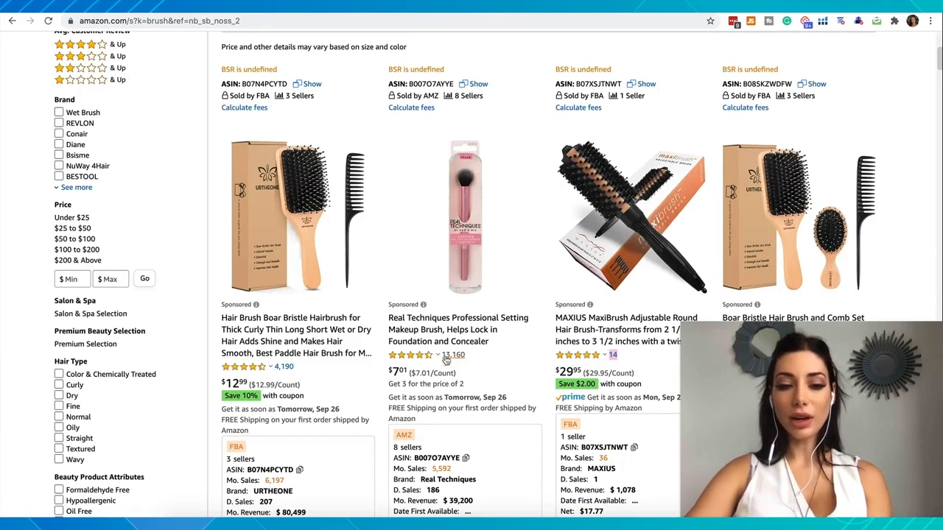
{"action": "mouse_move", "coordinate": [421, 361]}
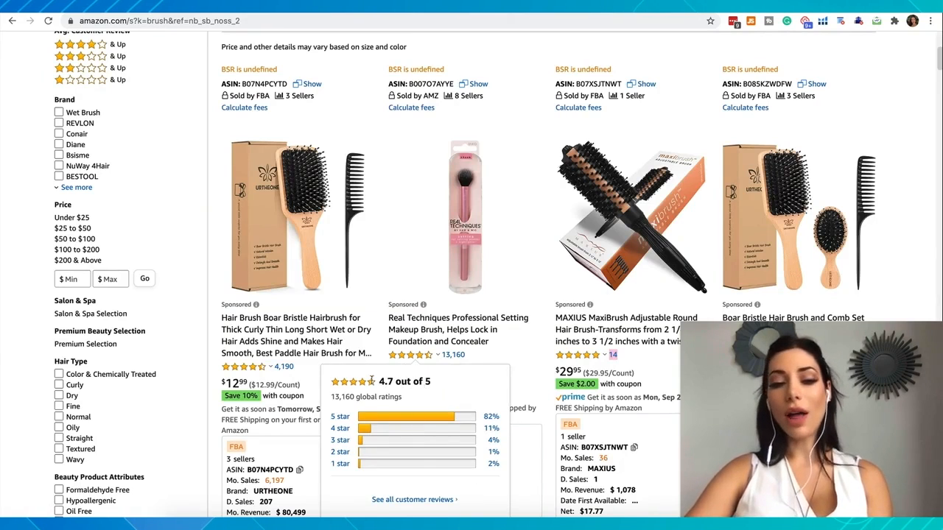
{"action": "mouse_move", "coordinate": [268, 370]}
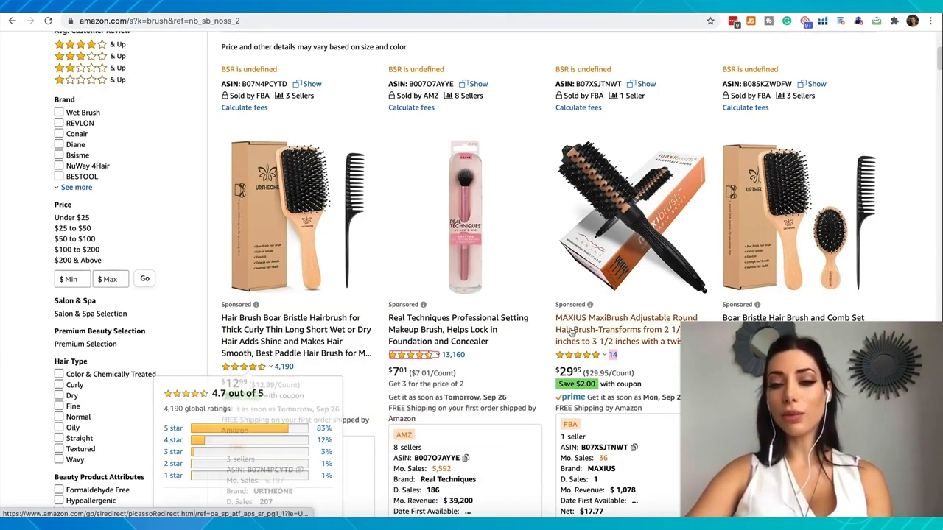
{"action": "scroll", "coordinate": [757, 278], "scroll_direction": "down", "scroll_amount": 2}
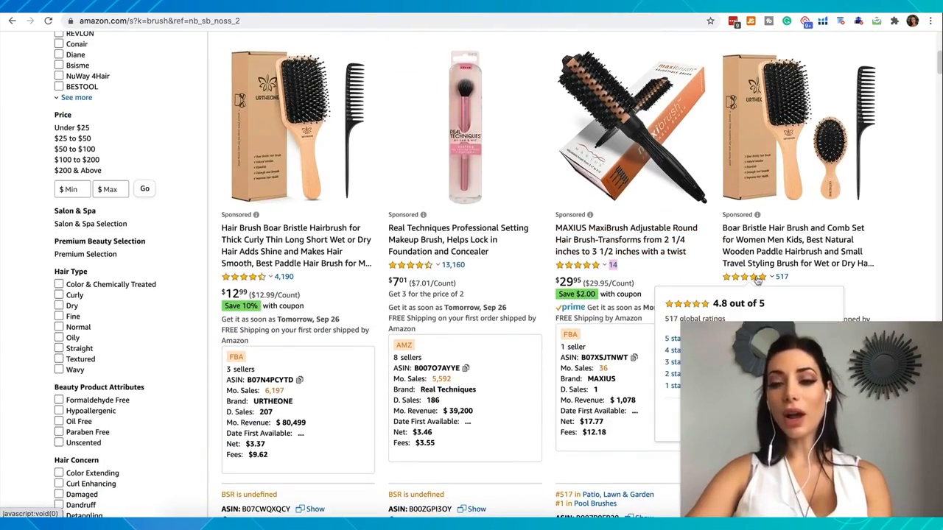
{"action": "scroll", "coordinate": [581, 274], "scroll_direction": "down", "scroll_amount": 5}
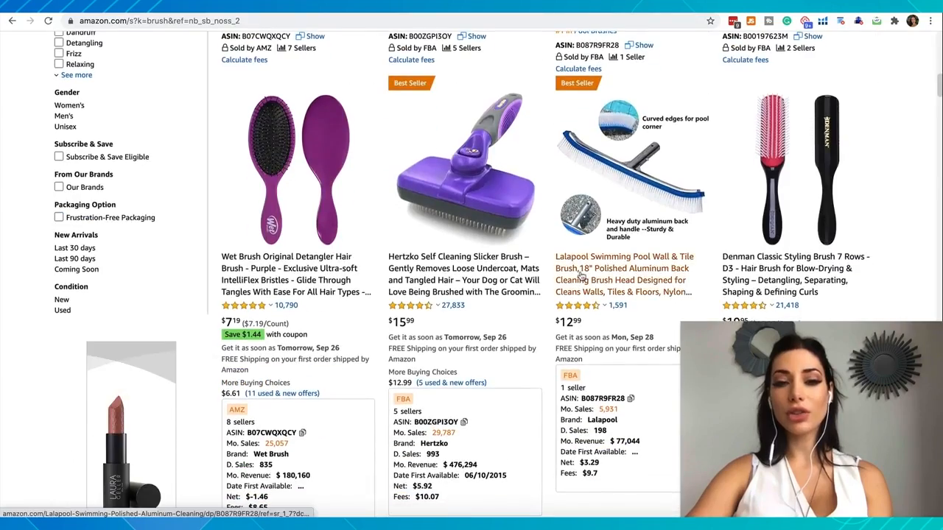
{"action": "scroll", "coordinate": [582, 274], "scroll_direction": "down", "scroll_amount": 1}
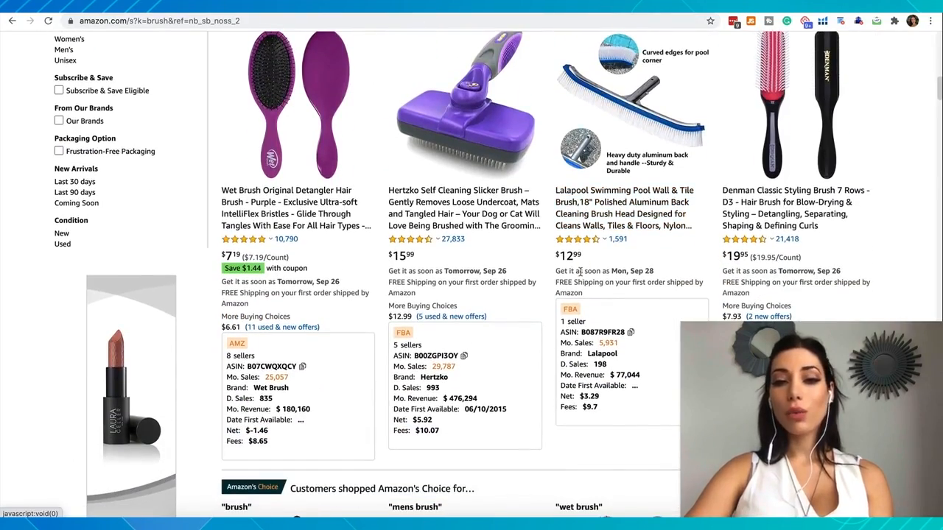
Examine the Amazon's Choice brush listings and the rating breakdown of the pink and purple Wet Brush detangler set.
{"action": "scroll", "coordinate": [580, 272], "scroll_direction": "down", "scroll_amount": 5}
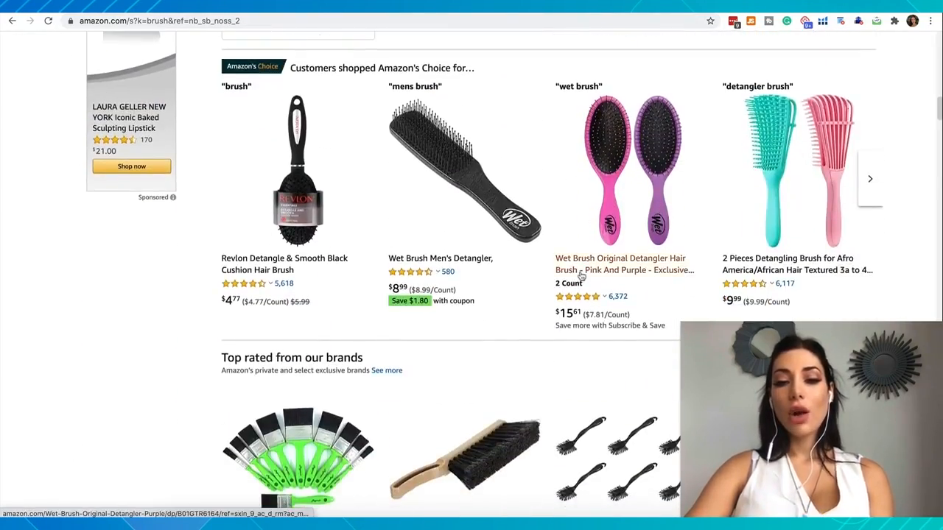
{"action": "mouse_move", "coordinate": [577, 302]}
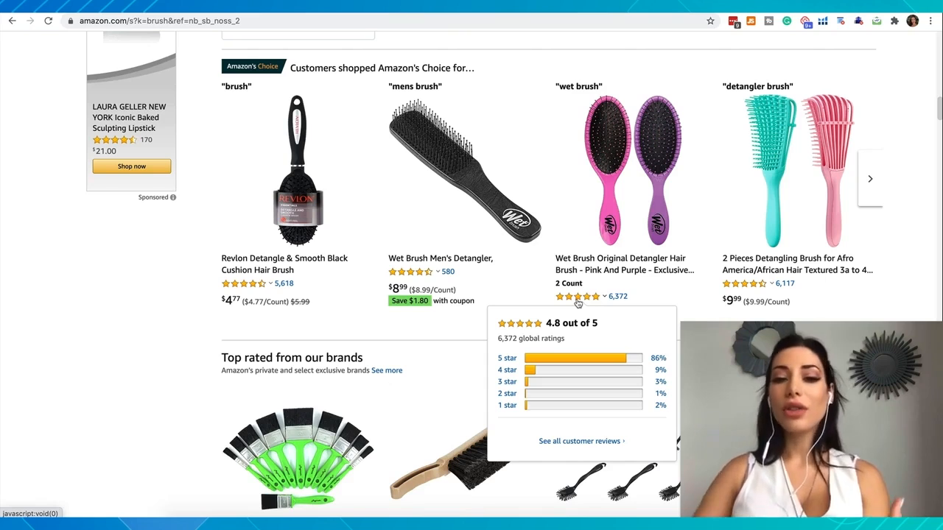
{"action": "mouse_move", "coordinate": [260, 286]}
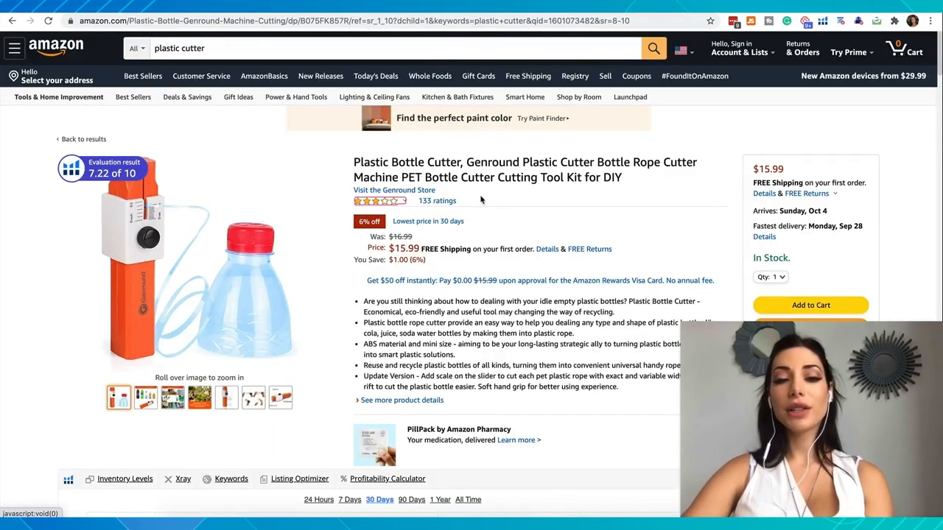
Review the star rating and number of ratings on the Genround plastic bottle cutter's Amazon listing.
{"action": "mouse_move", "coordinate": [372, 209]}
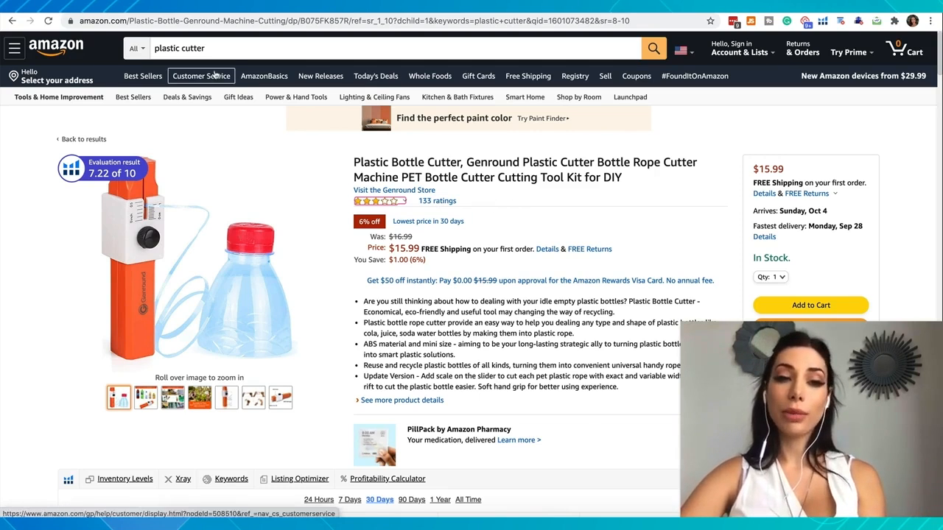
{"action": "mouse_move", "coordinate": [255, 210]}
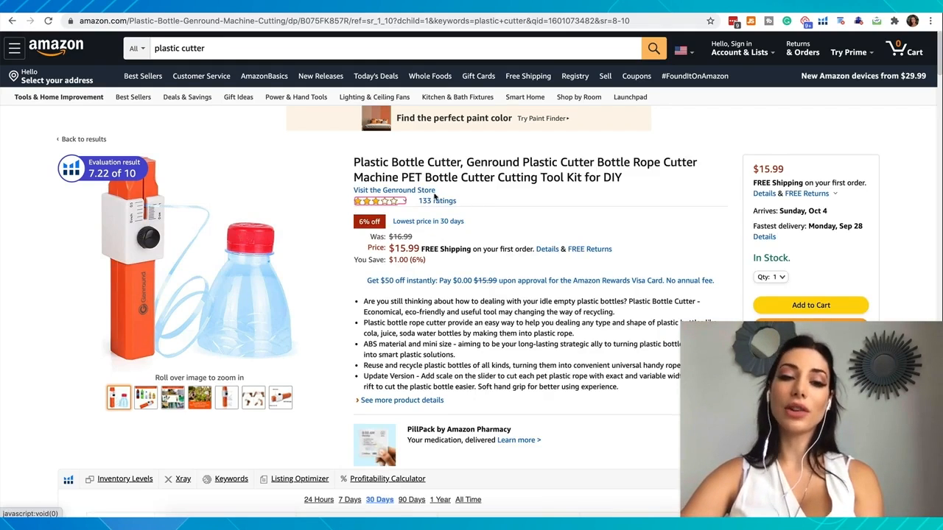
{"action": "mouse_move", "coordinate": [385, 205]}
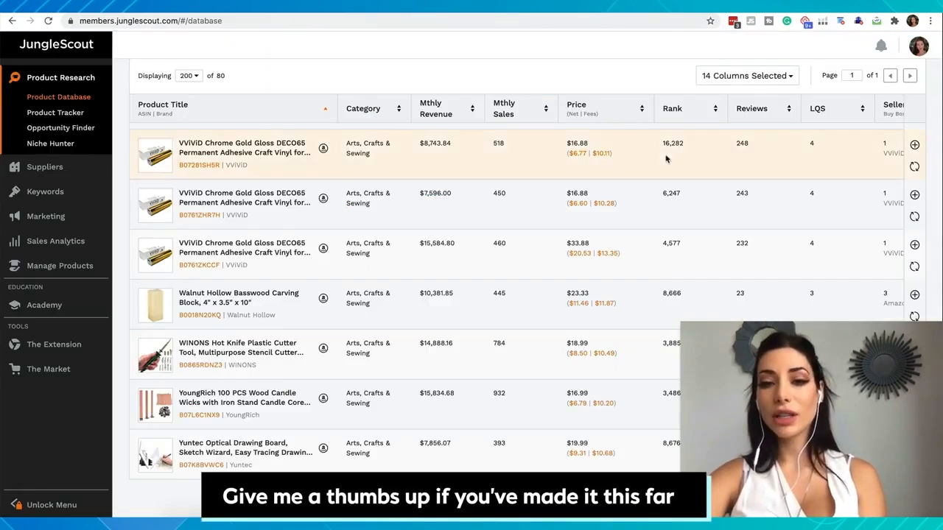
Return to the Product Database filters, check the maximum rating, and turn Exclude Top Brands on and back off.
{"action": "scroll", "coordinate": [360, 118], "scroll_direction": "up", "scroll_amount": 20}
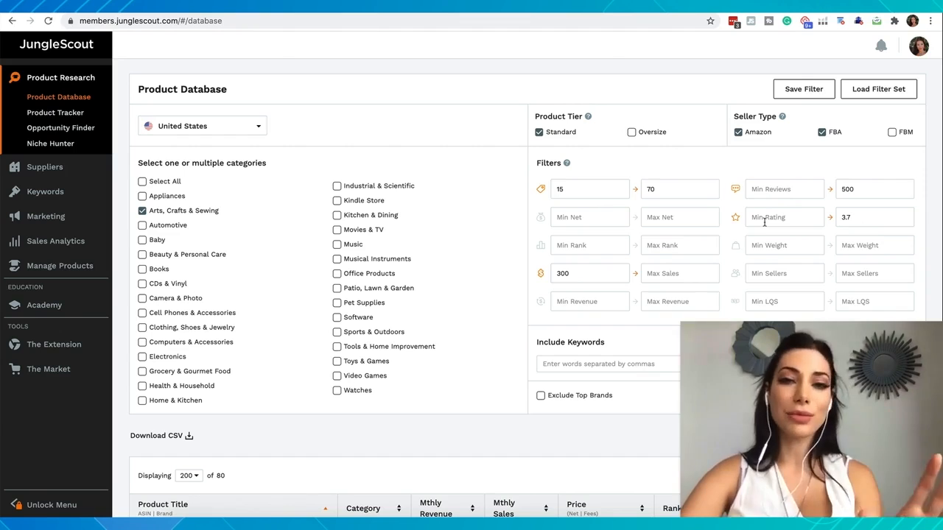
{"action": "left_click_drag", "start_coordinate": [851, 218], "coordinate": [817, 216]}
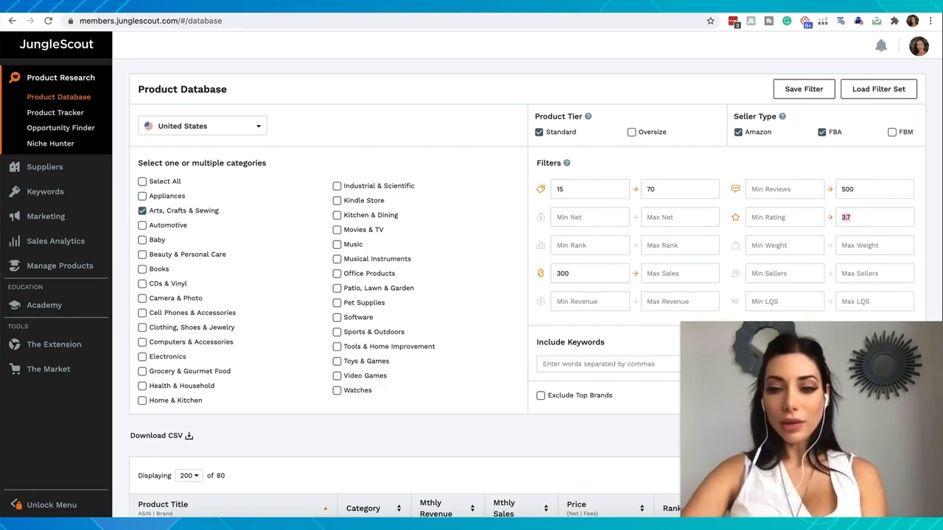
{"action": "scroll", "coordinate": [681, 162], "scroll_direction": "down", "scroll_amount": 1}
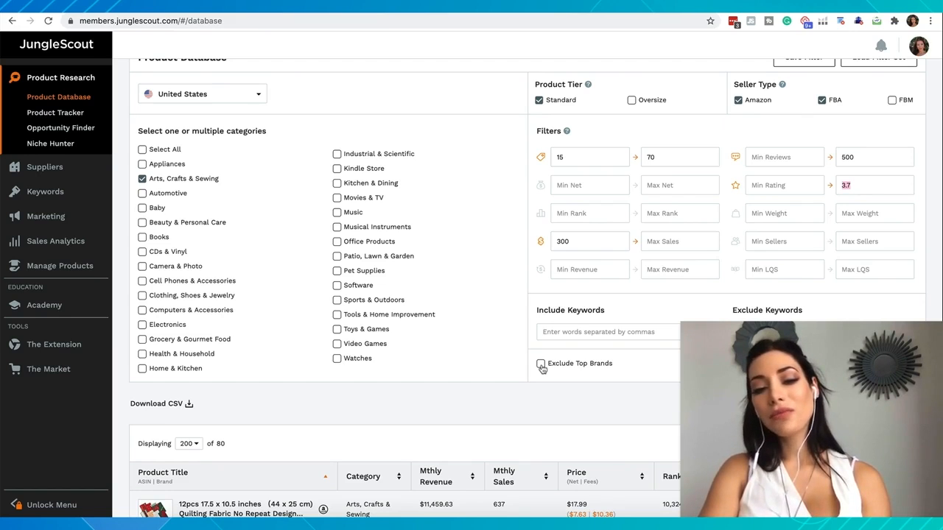
{"action": "left_click", "coordinate": [540, 364]}
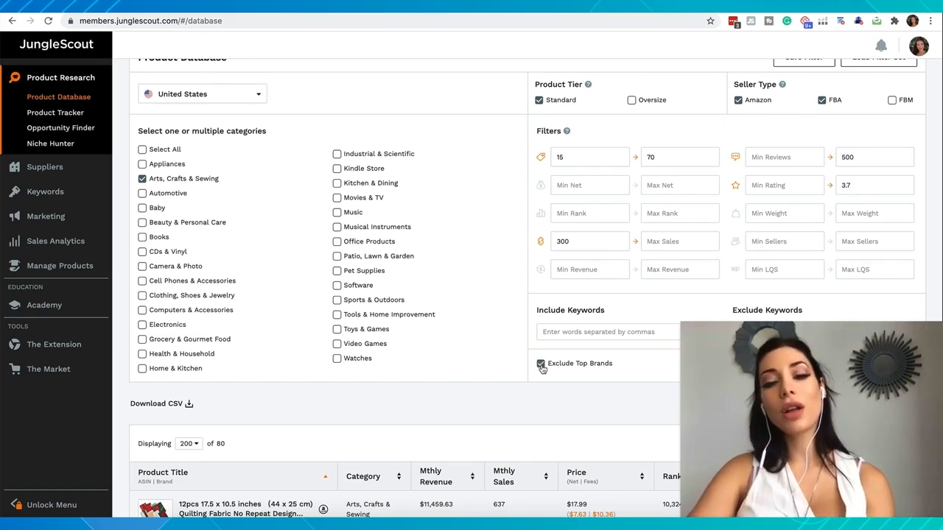
{"action": "left_click", "coordinate": [541, 364]}
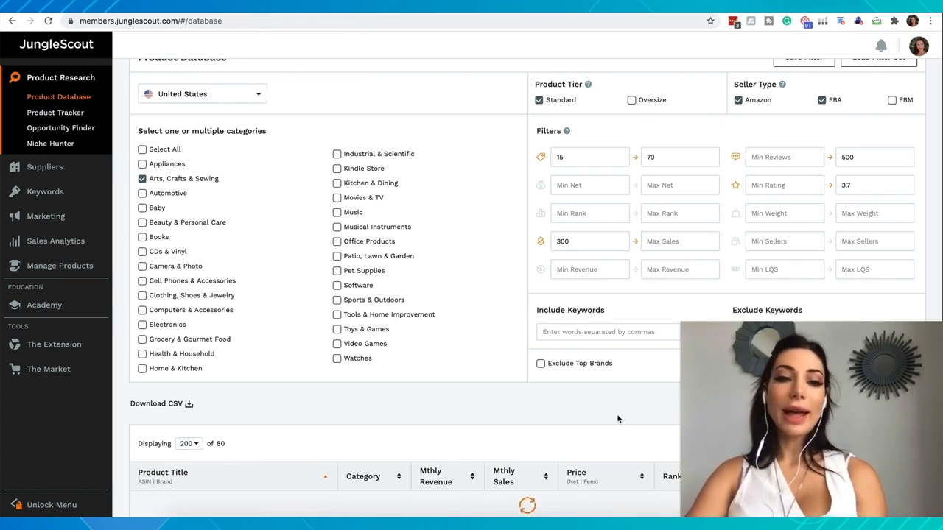
Review the Arts, Crafts & Sewing product results against the filter settings used for the search.
{"action": "scroll", "coordinate": [377, 285], "scroll_direction": "down", "scroll_amount": 5}
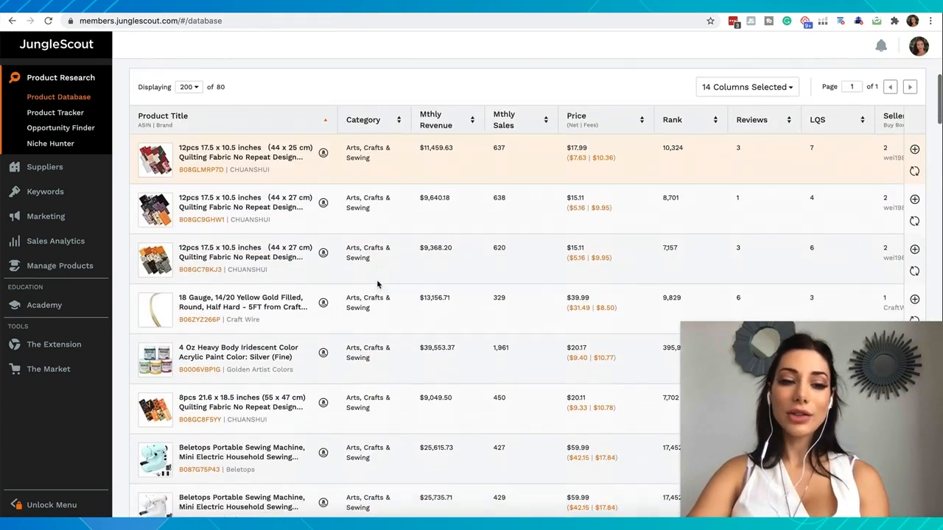
{"action": "scroll", "coordinate": [209, 89], "scroll_direction": "up", "scroll_amount": 1}
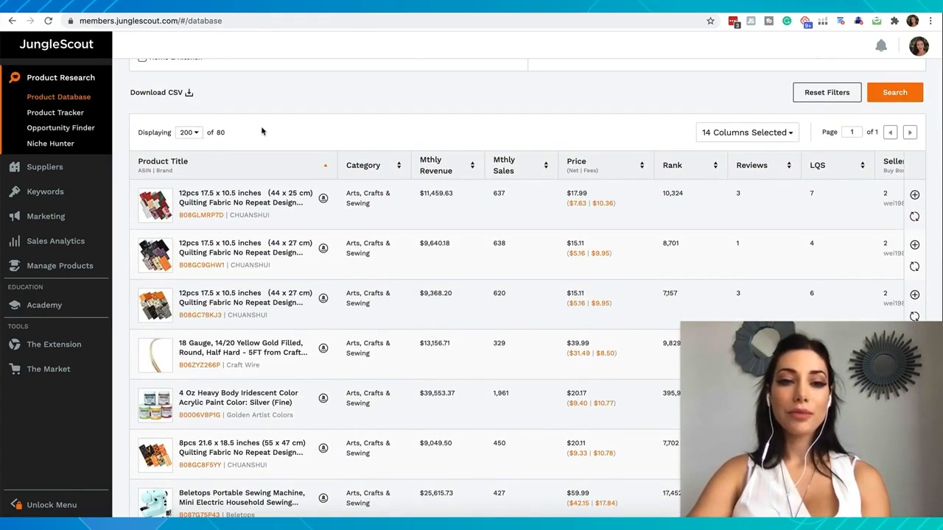
{"action": "scroll", "coordinate": [322, 141], "scroll_direction": "up", "scroll_amount": 5}
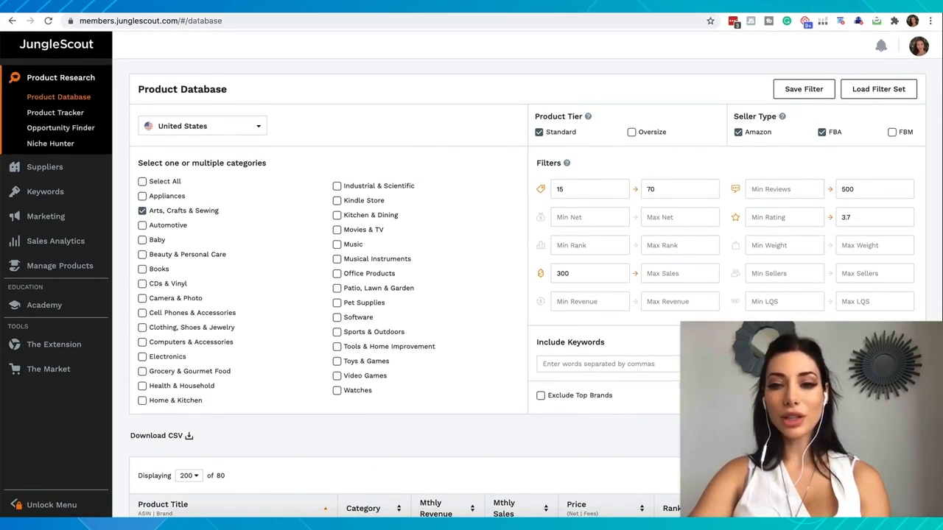
{"action": "scroll", "coordinate": [685, 258], "scroll_direction": "down", "scroll_amount": 1}
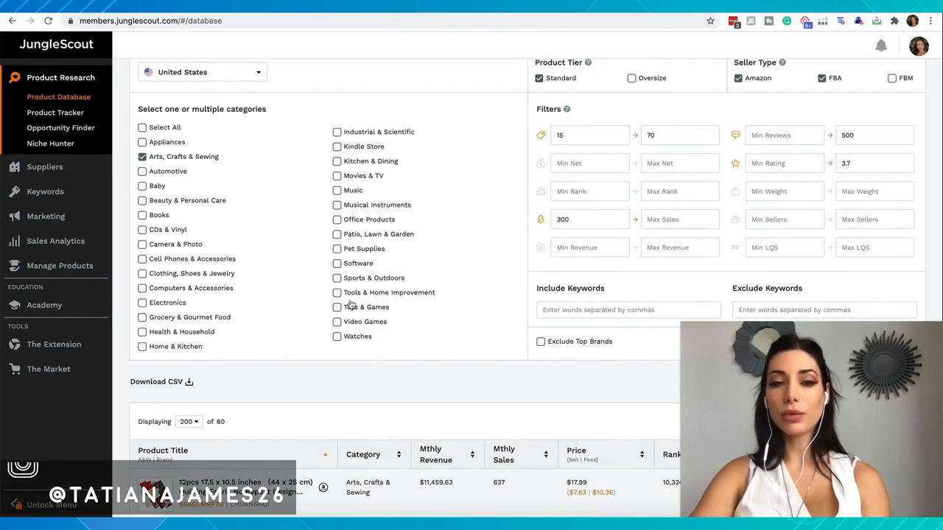
{"action": "scroll", "coordinate": [352, 304], "scroll_direction": "down", "scroll_amount": 4}
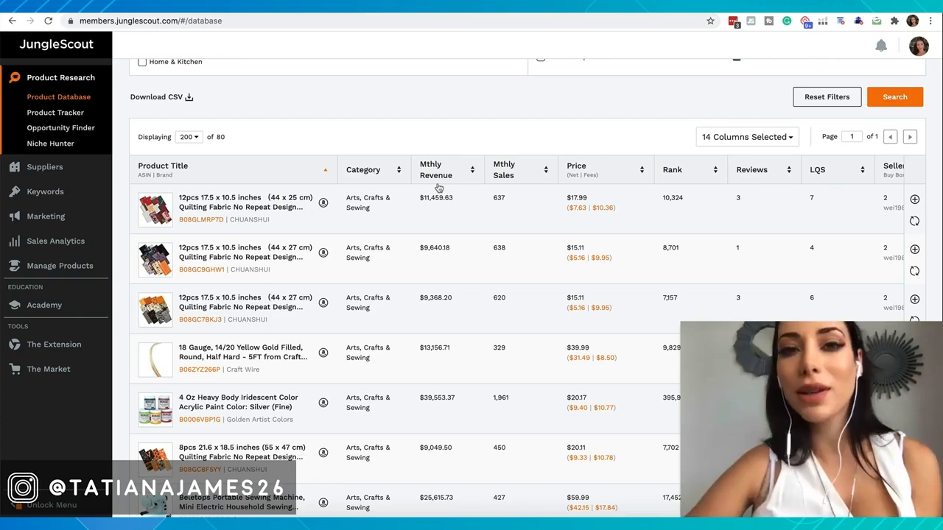
{"action": "scroll", "coordinate": [437, 187], "scroll_direction": "up", "scroll_amount": 5}
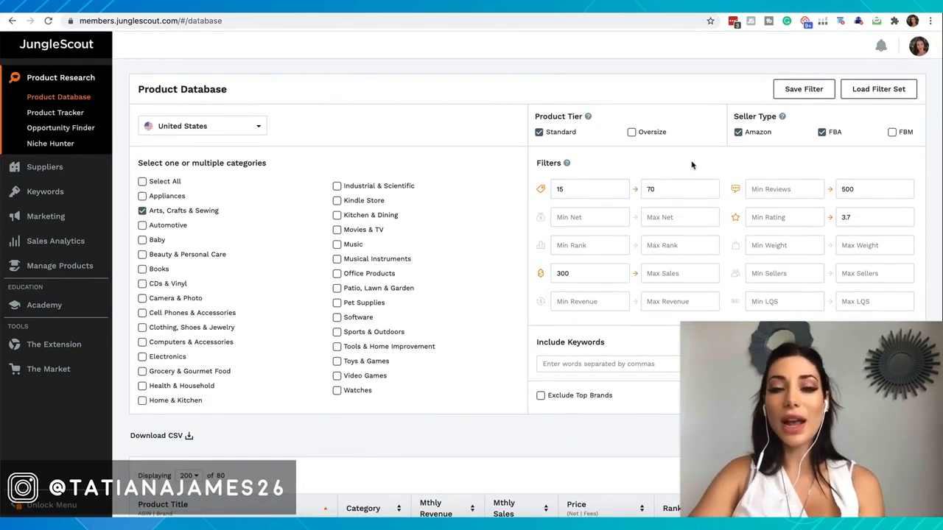
{"action": "scroll", "coordinate": [543, 288], "scroll_direction": "down", "scroll_amount": 5}
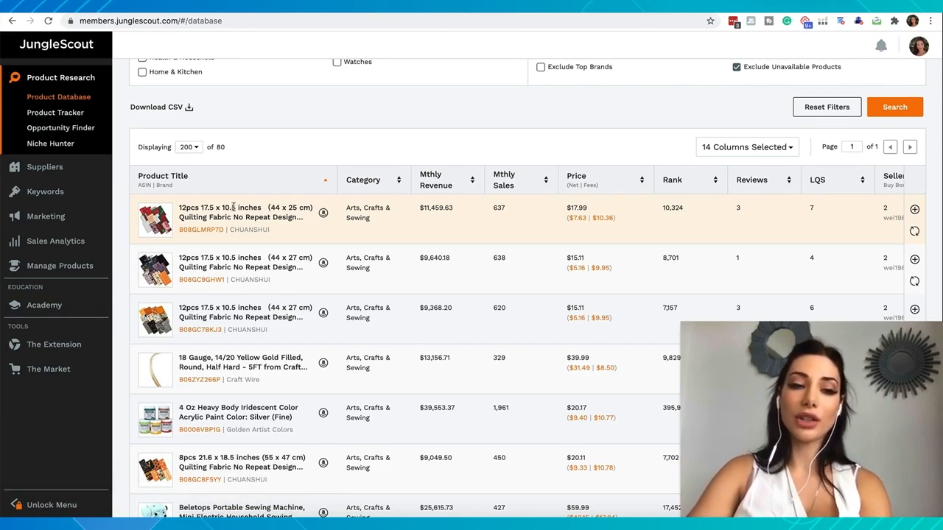
Add the 4 Oz Heavy Body Iridescent acrylic paint to the product tracker in a new group named Arts.
{"action": "scroll", "coordinate": [169, 247], "scroll_direction": "down", "scroll_amount": 3}
{"action": "mouse_move", "coordinate": [169, 247]}
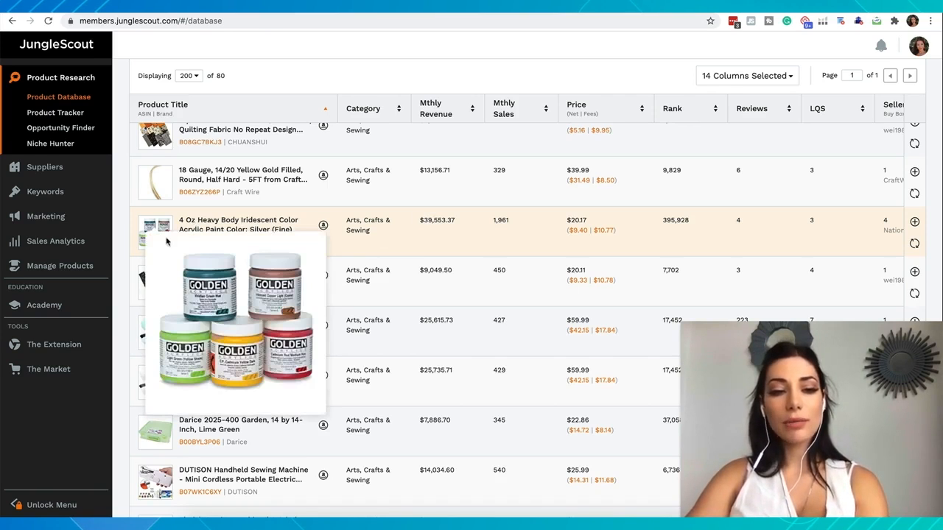
{"action": "scroll", "coordinate": [287, 195], "scroll_direction": "up", "scroll_amount": 1}
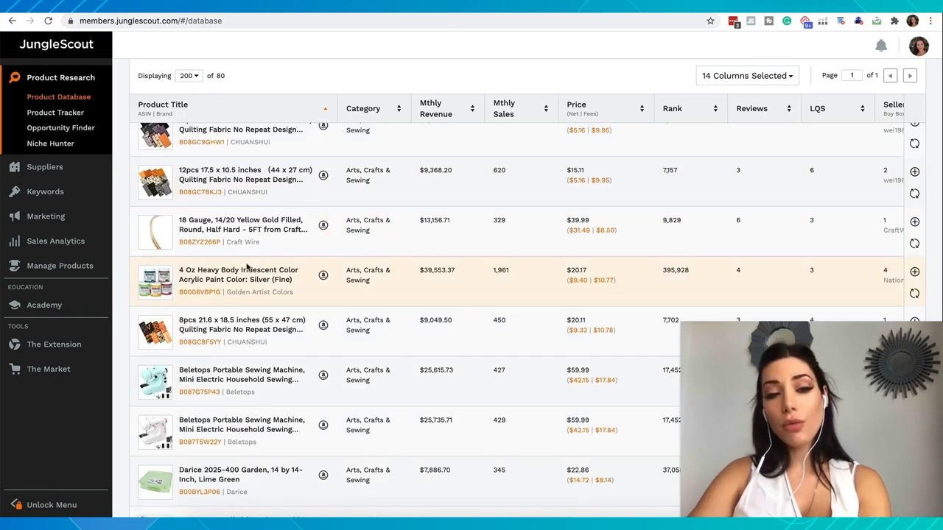
{"action": "scroll", "coordinate": [240, 250], "scroll_direction": "up", "scroll_amount": 1}
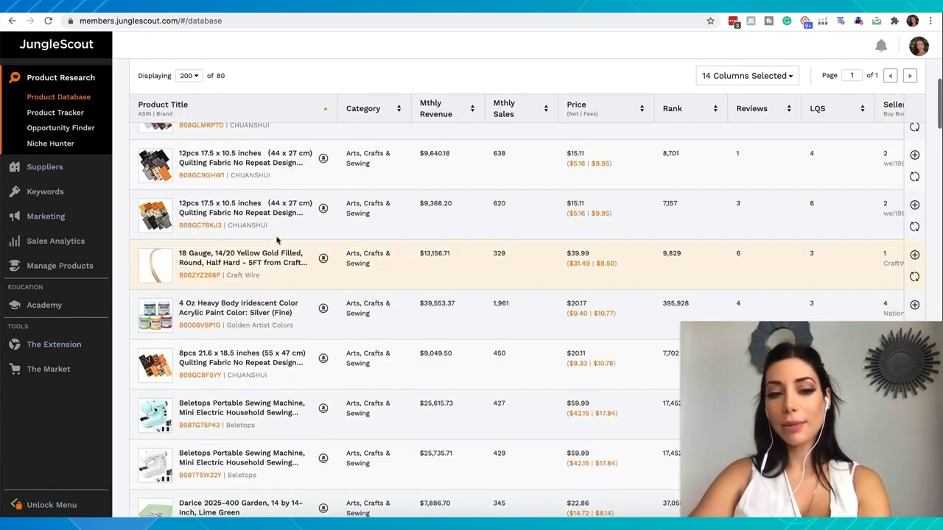
{"action": "scroll", "coordinate": [243, 356], "scroll_direction": "down", "scroll_amount": 1}
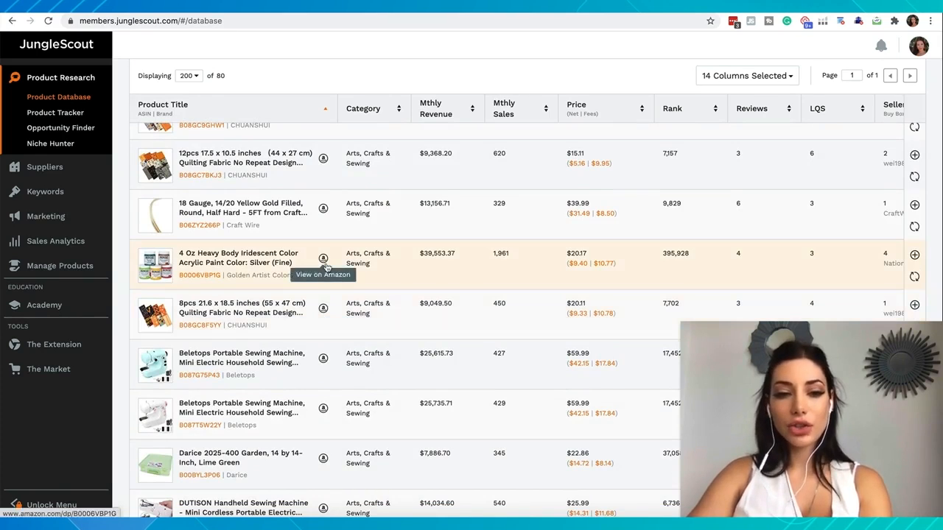
{"action": "scroll", "coordinate": [367, 264], "scroll_direction": "right", "scroll_amount": 5}
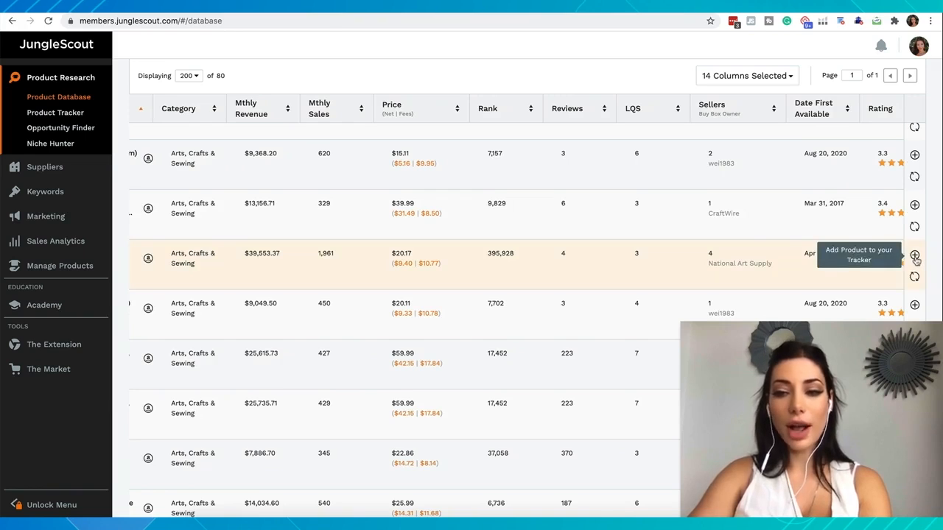
{"action": "left_click", "coordinate": [915, 256]}
{"action": "left_click", "coordinate": [835, 298]}
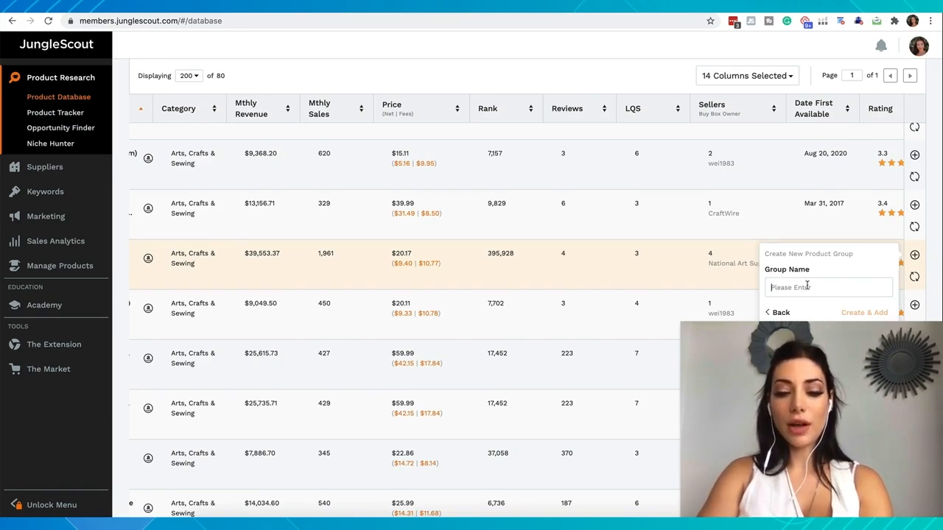
{"action": "type", "text": "Arts"}
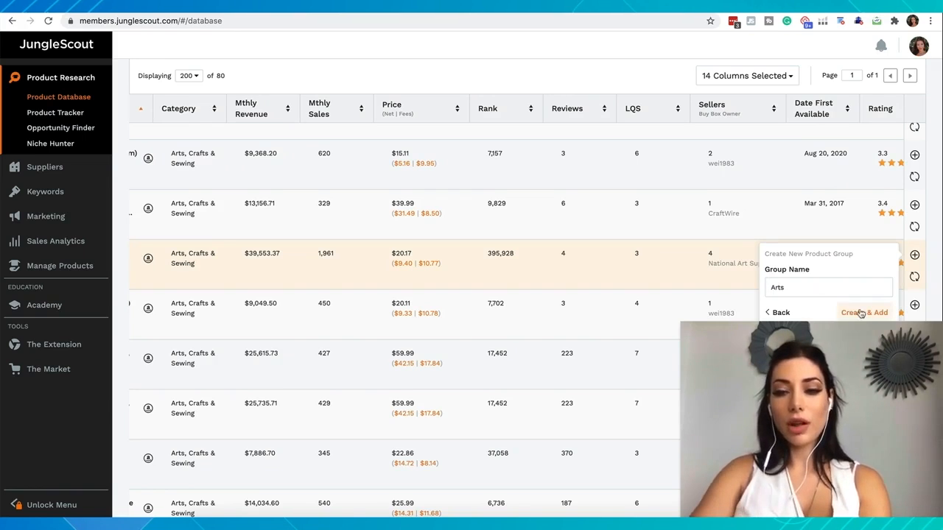
{"action": "left_click", "coordinate": [861, 313]}
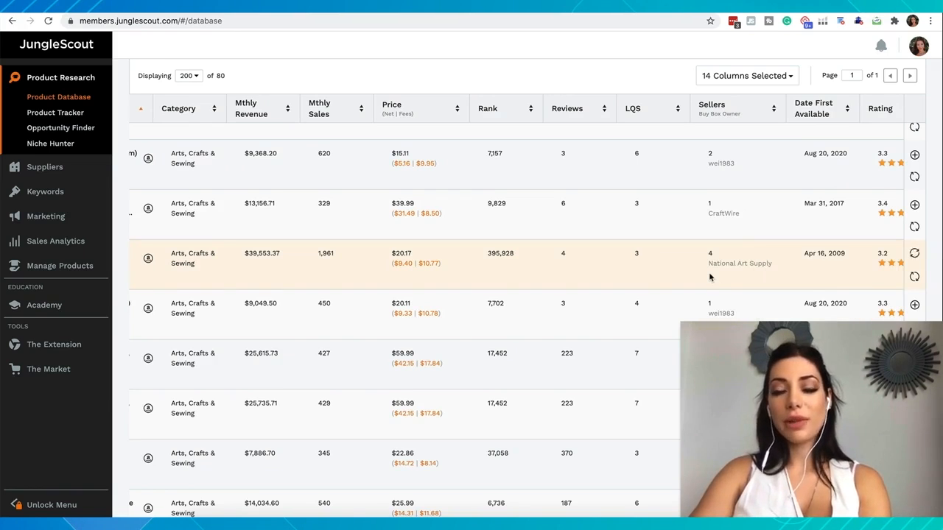
Check the fees and net amount of the blue Beletops portable sewing machine in the FBA Profit Calculator.
{"action": "scroll", "coordinate": [648, 272], "scroll_direction": "left", "scroll_amount": 2}
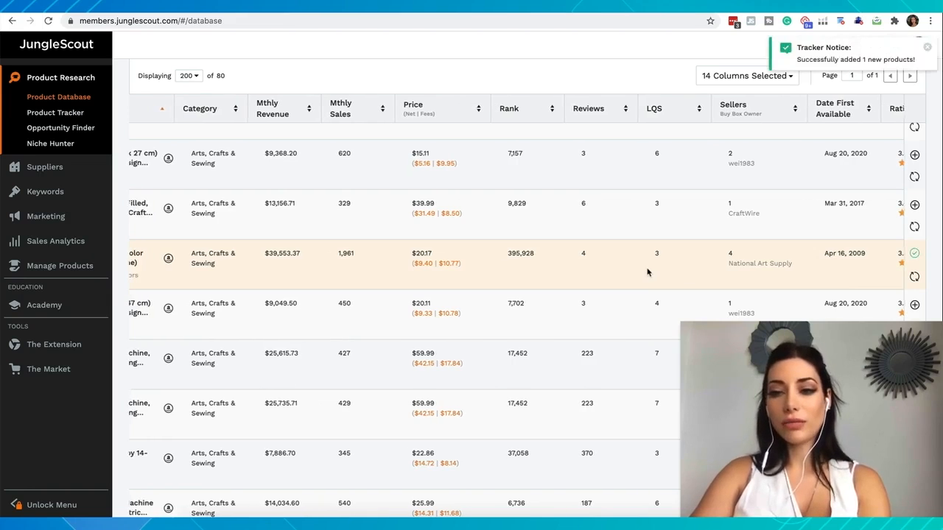
{"action": "scroll", "coordinate": [647, 273], "scroll_direction": "left", "scroll_amount": 1}
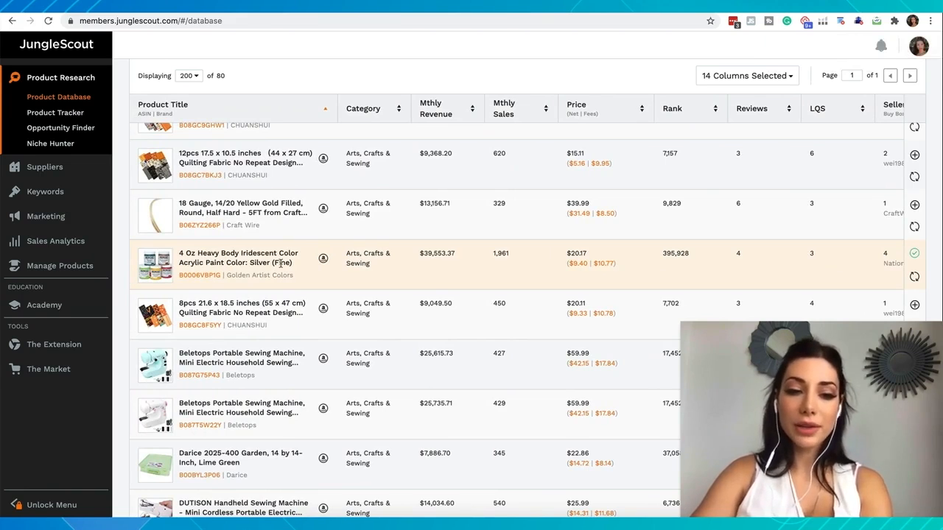
{"action": "scroll", "coordinate": [280, 263], "scroll_direction": "down", "scroll_amount": 1}
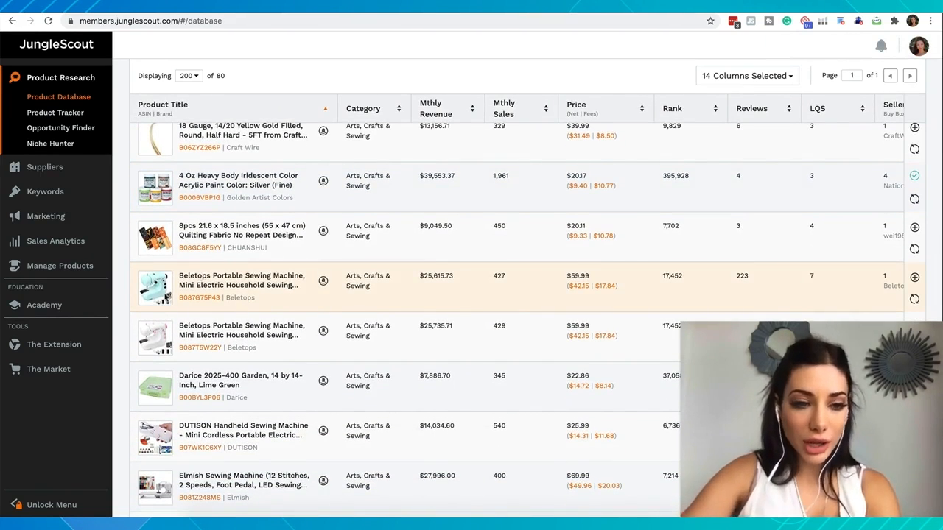
{"action": "mouse_move", "coordinate": [157, 297]}
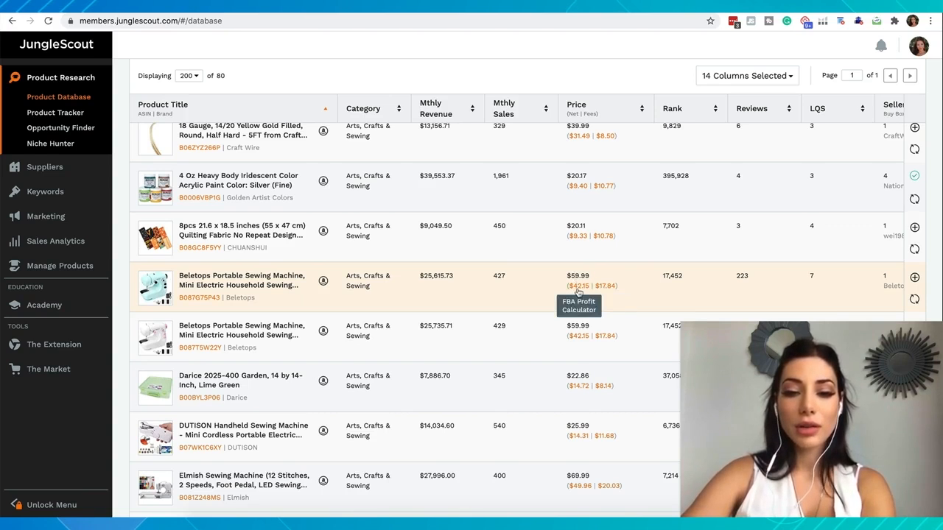
{"action": "left_click", "coordinate": [578, 290]}
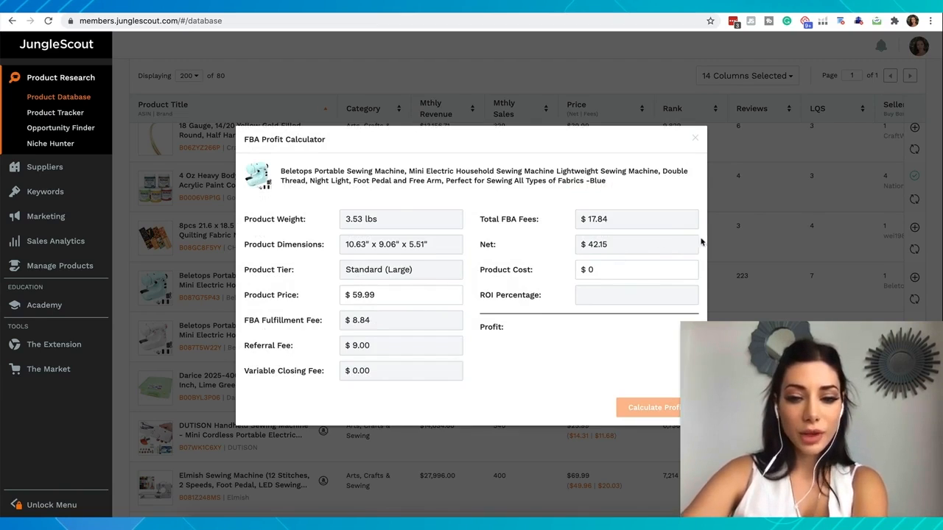
{"action": "left_click", "coordinate": [740, 302]}
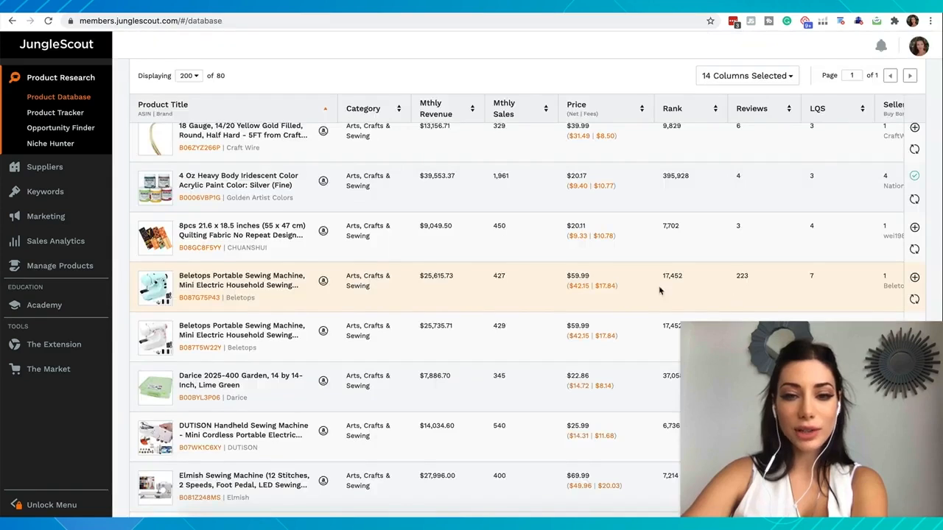
Add the blue Beletops portable sewing machine to the Arts group in the product tracker.
{"action": "left_click", "coordinate": [915, 278]}
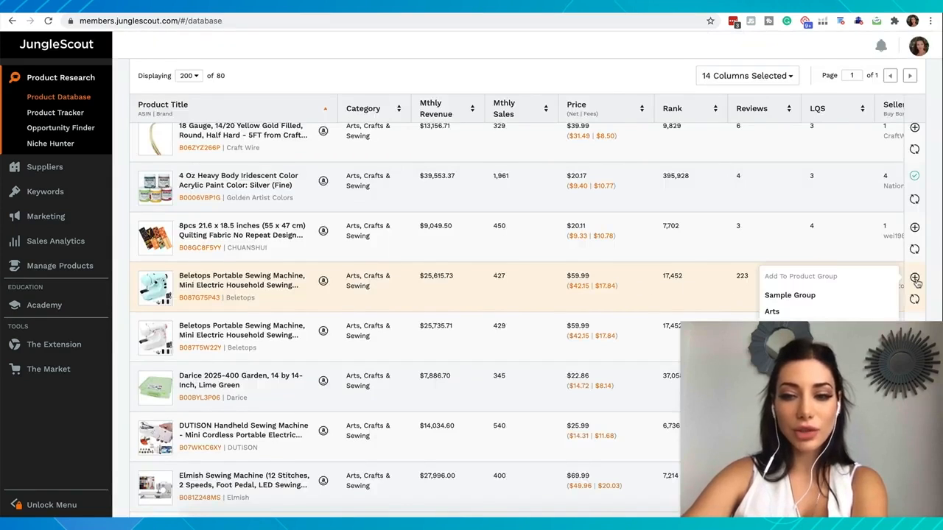
{"action": "left_click", "coordinate": [772, 311]}
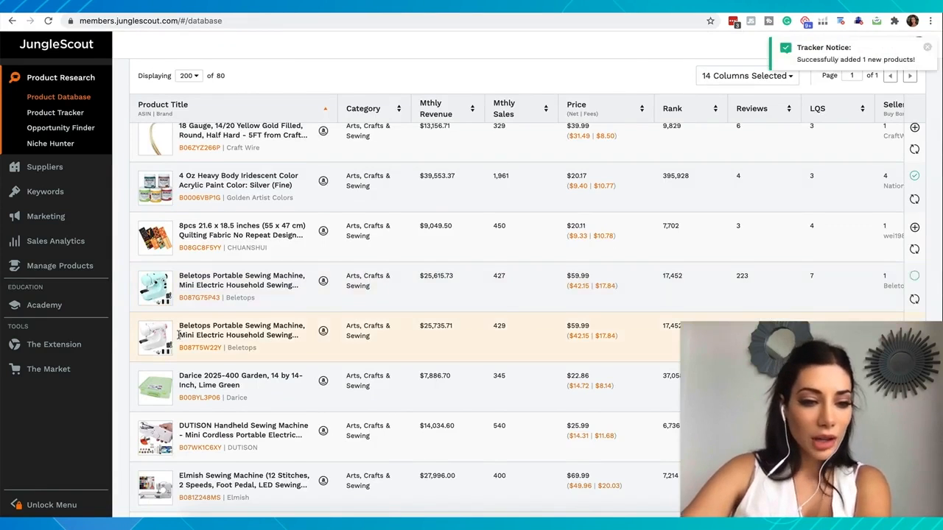
{"action": "scroll", "coordinate": [179, 337], "scroll_direction": "down", "scroll_amount": 1}
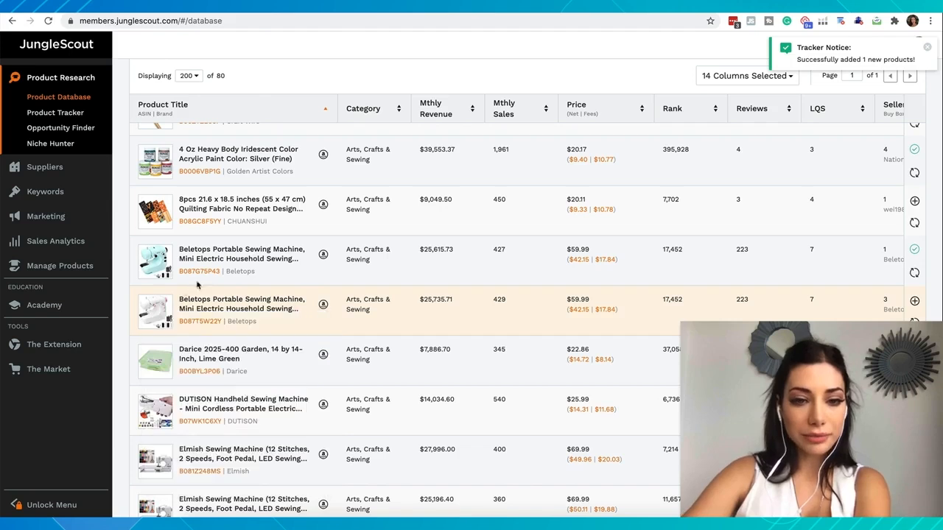
Check the FBA fee breakdown of the DUTISON Handheld Sewing Machine and add the product to the Arts tracker group.
{"action": "scroll", "coordinate": [224, 274], "scroll_direction": "down", "scroll_amount": 2}
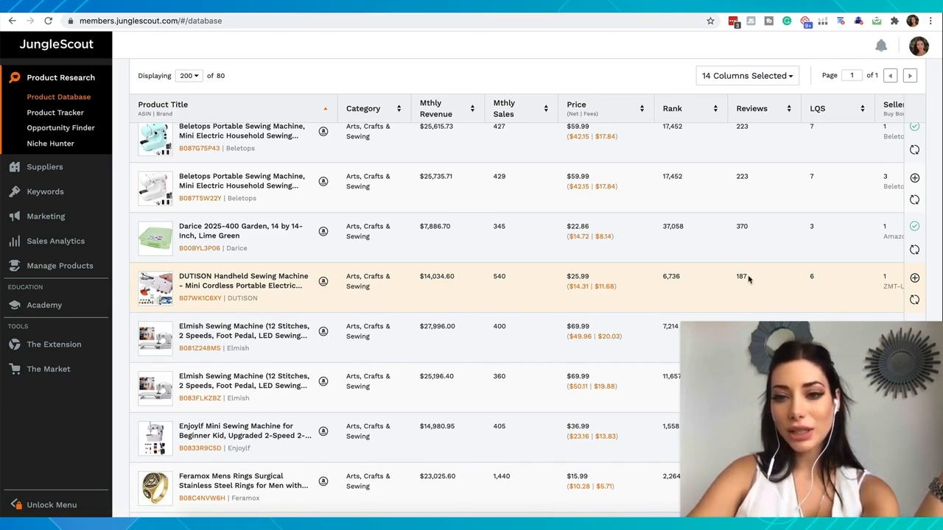
{"action": "left_click", "coordinate": [578, 287]}
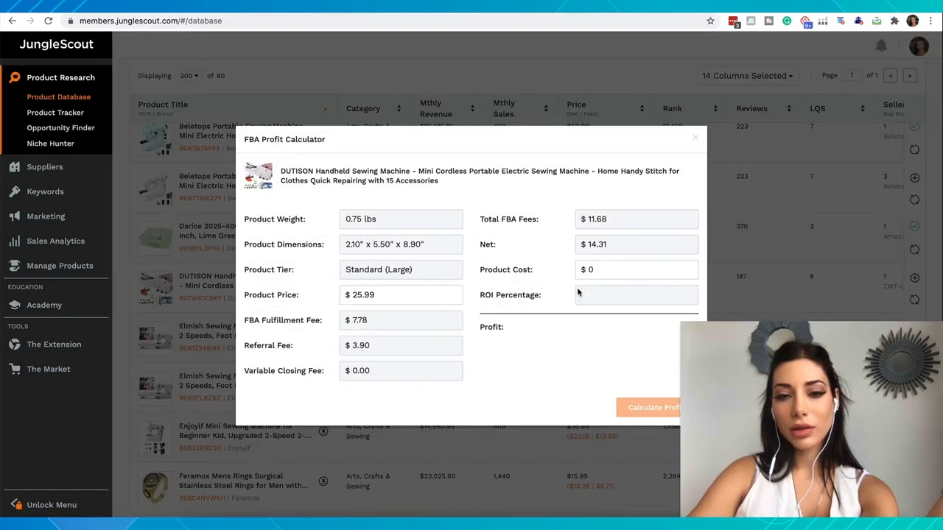
{"action": "left_click", "coordinate": [695, 139]}
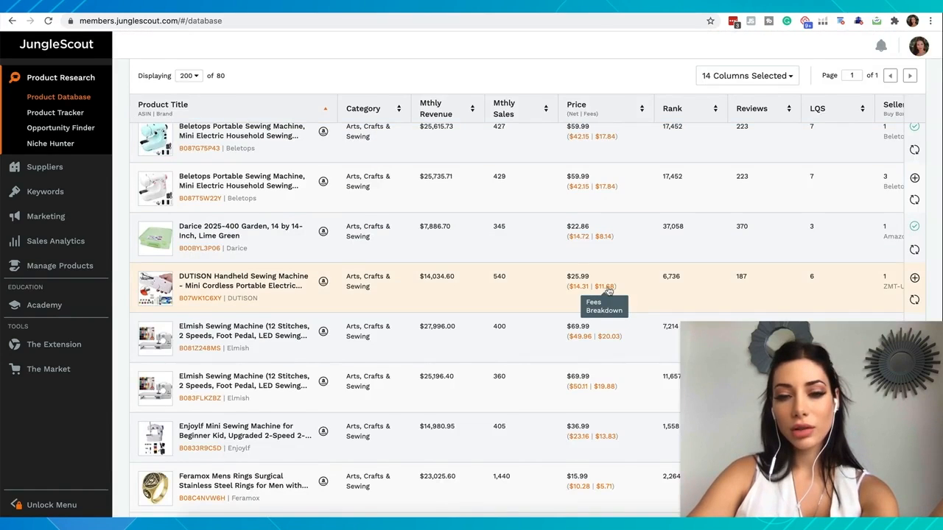
{"action": "left_click", "coordinate": [913, 279]}
{"action": "left_click", "coordinate": [877, 311]}
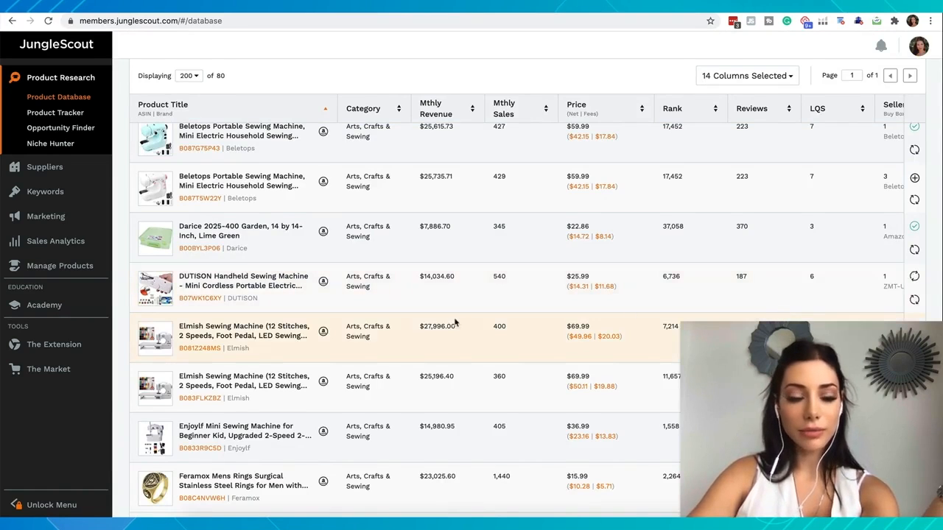
Find the Firefly Craft Glitter Teal Heat Transfer Vinyl in the results and add it to the Arts tracker group.
{"action": "scroll", "coordinate": [285, 324], "scroll_direction": "down", "scroll_amount": 2}
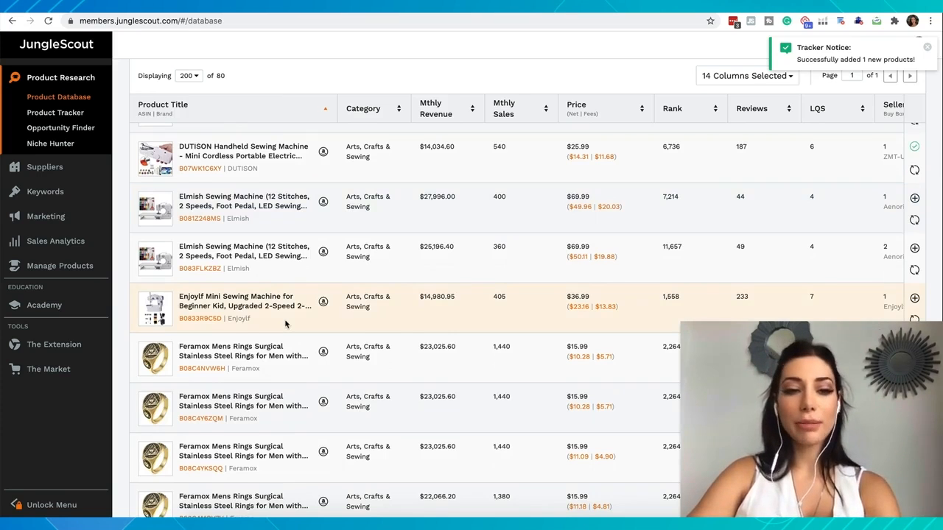
{"action": "scroll", "coordinate": [286, 324], "scroll_direction": "down", "scroll_amount": 3}
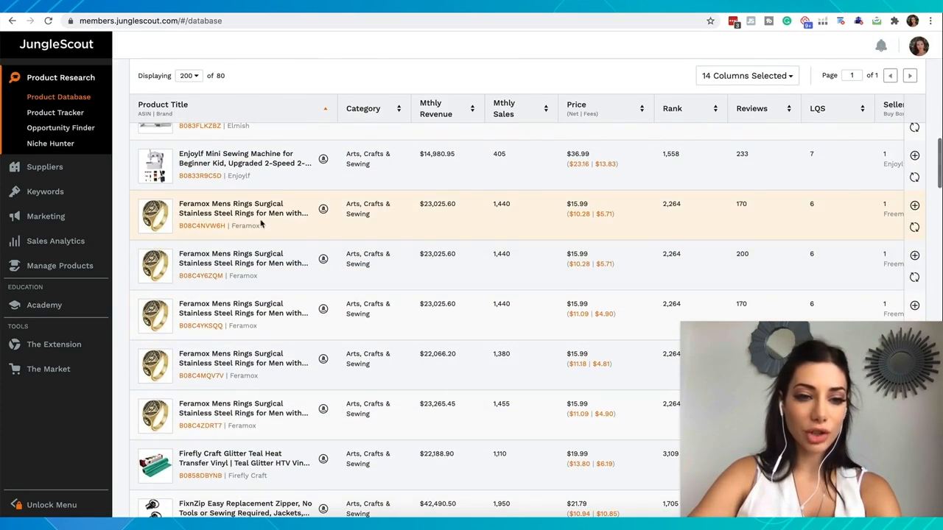
{"action": "mouse_move", "coordinate": [152, 212]}
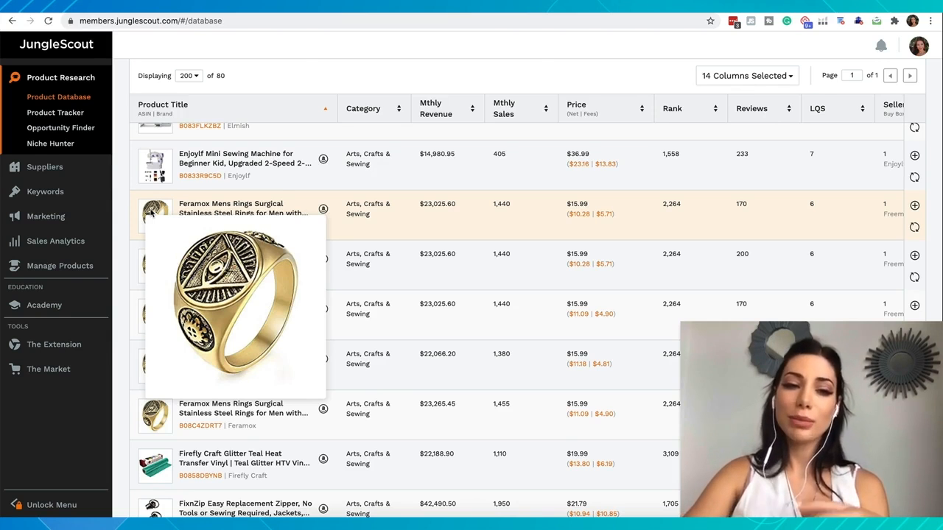
{"action": "scroll", "coordinate": [151, 213], "scroll_direction": "up", "scroll_amount": 3}
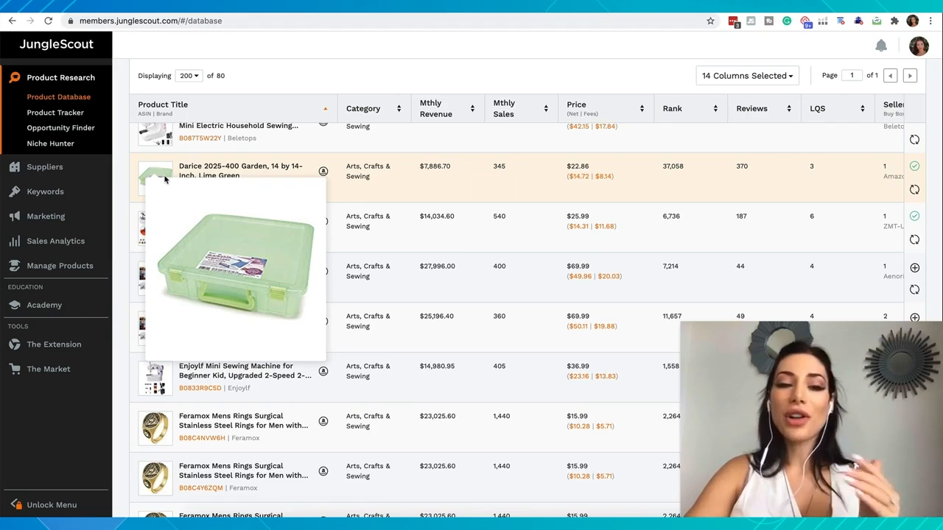
{"action": "scroll", "coordinate": [162, 221], "scroll_direction": "down", "scroll_amount": 2}
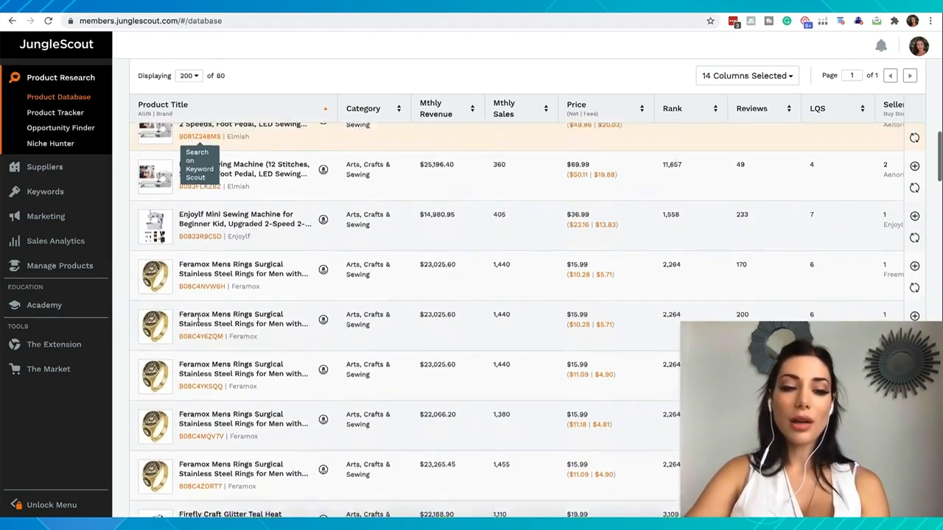
{"action": "scroll", "coordinate": [176, 274], "scroll_direction": "down", "scroll_amount": 4}
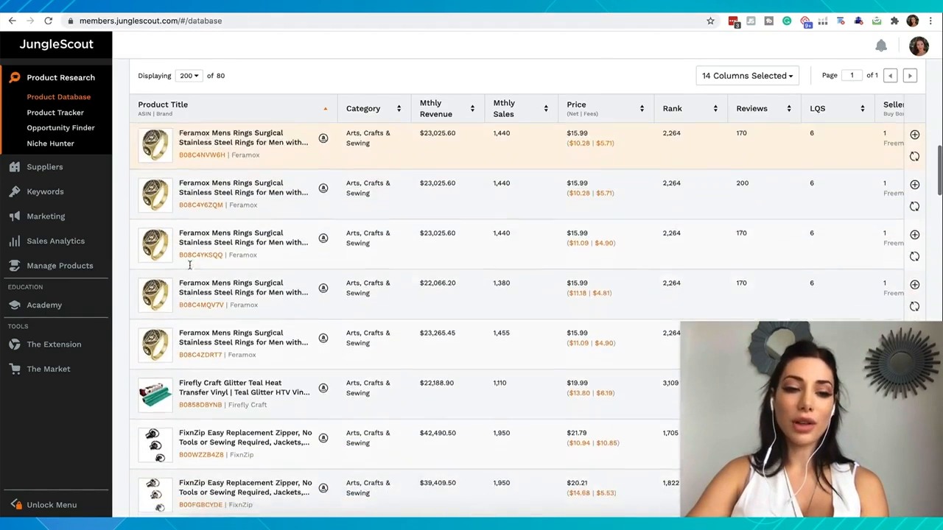
{"action": "mouse_move", "coordinate": [163, 250]}
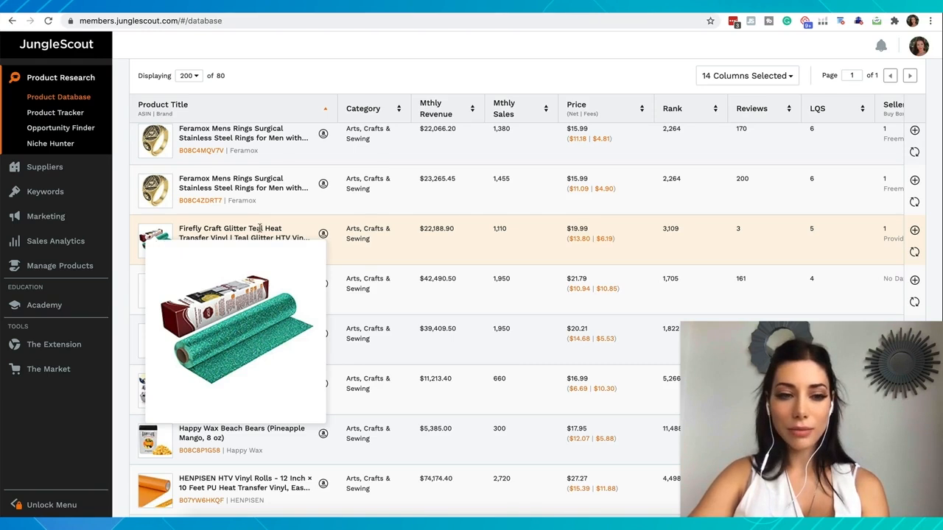
{"action": "left_click", "coordinate": [914, 230]}
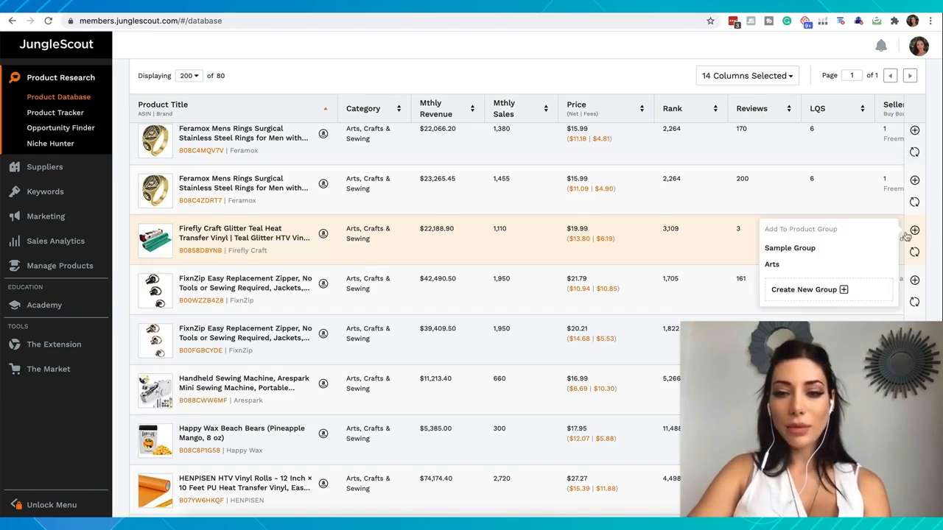
{"action": "left_click", "coordinate": [800, 264]}
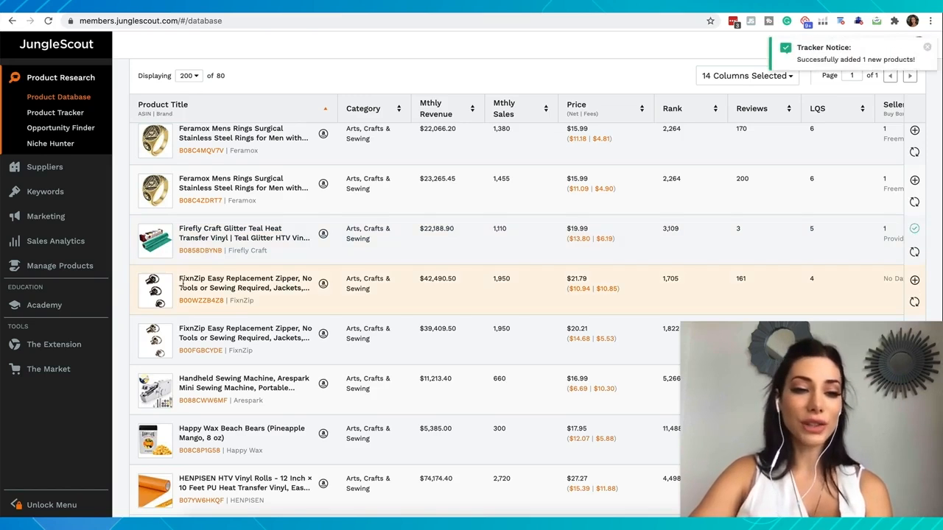
Look through the remaining Arts, Crafts & Sewing results for further product candidates.
{"action": "scroll", "coordinate": [182, 283], "scroll_direction": "down", "scroll_amount": 1}
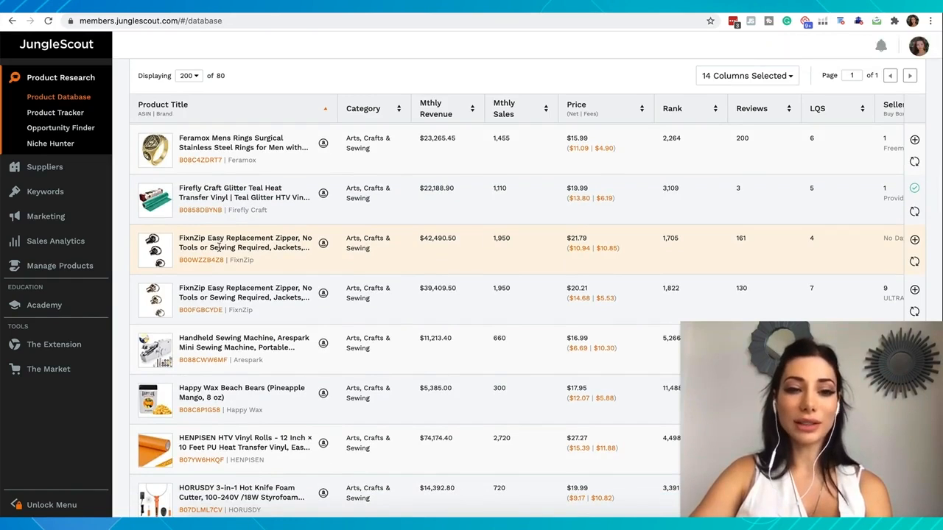
{"action": "scroll", "coordinate": [213, 273], "scroll_direction": "down", "scroll_amount": 3}
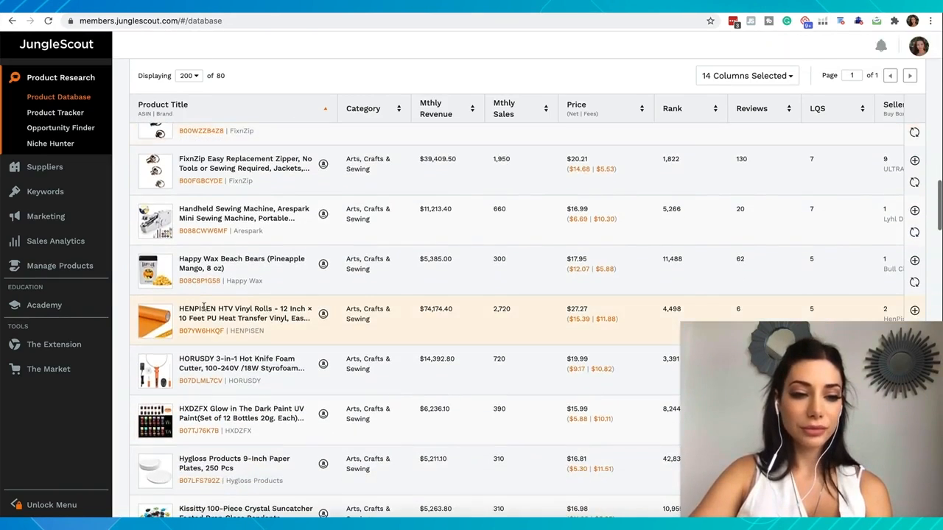
{"action": "scroll", "coordinate": [204, 308], "scroll_direction": "down", "scroll_amount": 10}
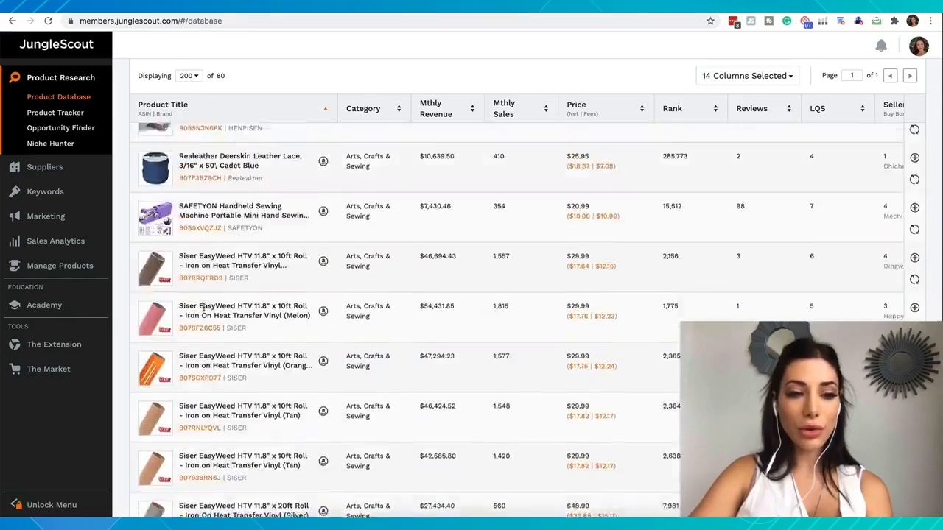
{"action": "scroll", "coordinate": [204, 311], "scroll_direction": "down", "scroll_amount": 5}
{"action": "scroll", "coordinate": [204, 309], "scroll_direction": "up", "scroll_amount": 15}
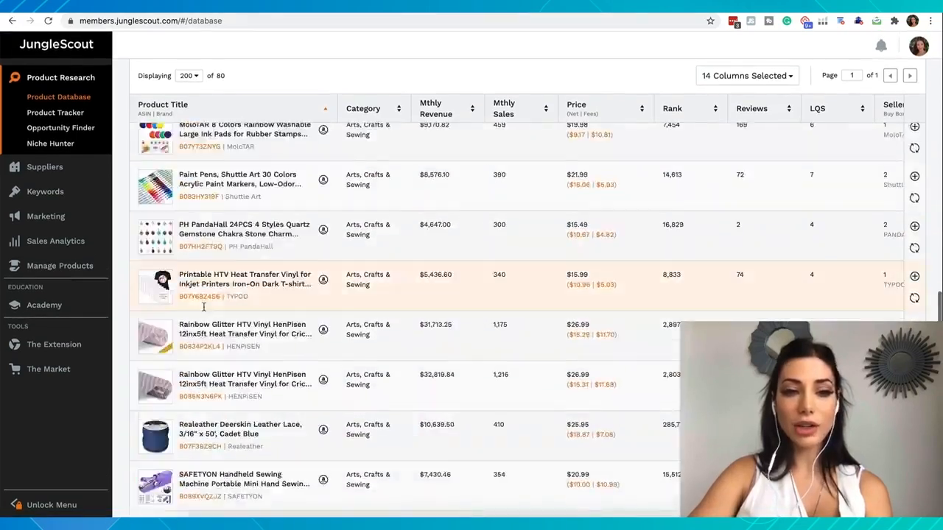
{"action": "scroll", "coordinate": [203, 308], "scroll_direction": "up", "scroll_amount": 2}
{"action": "scroll", "coordinate": [202, 311], "scroll_direction": "down", "scroll_amount": 4}
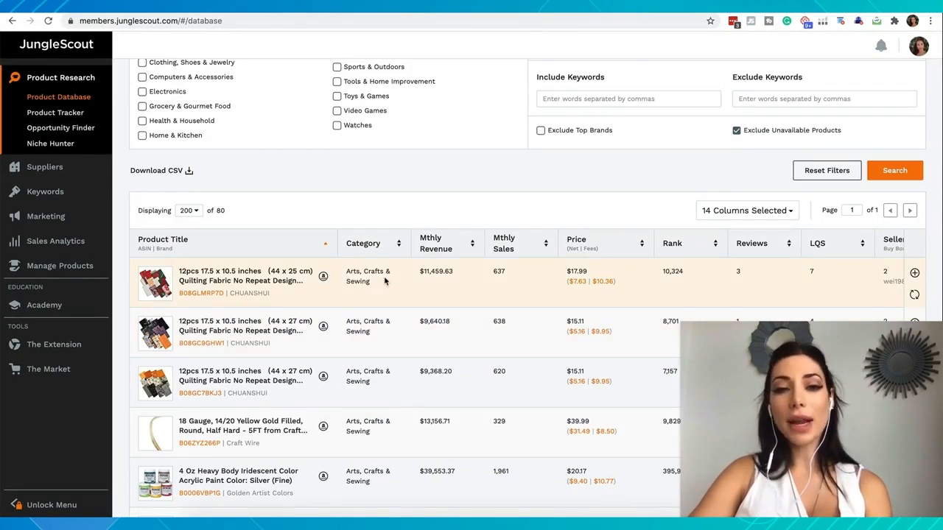
Add the Baby category to the Product Database filters and rerun the search.
{"action": "scroll", "coordinate": [385, 279], "scroll_direction": "up", "scroll_amount": 4}
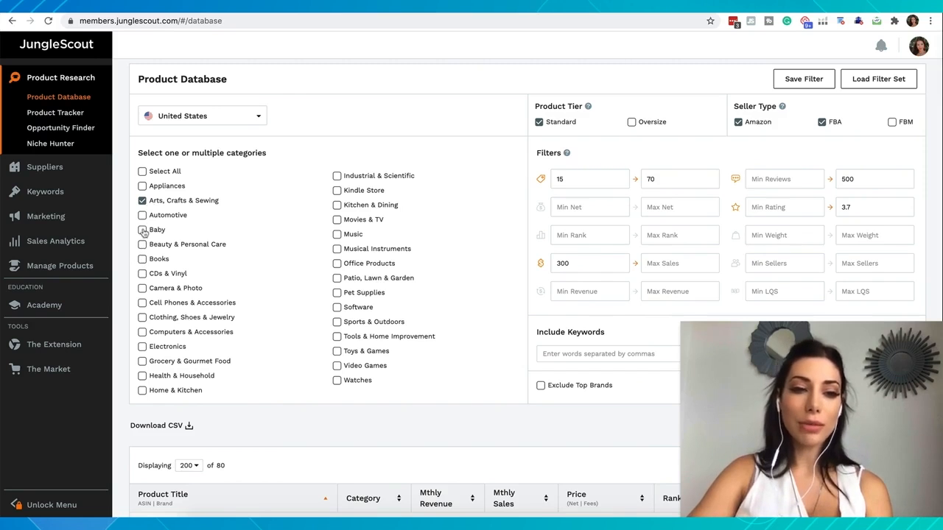
{"action": "left_click", "coordinate": [143, 231]}
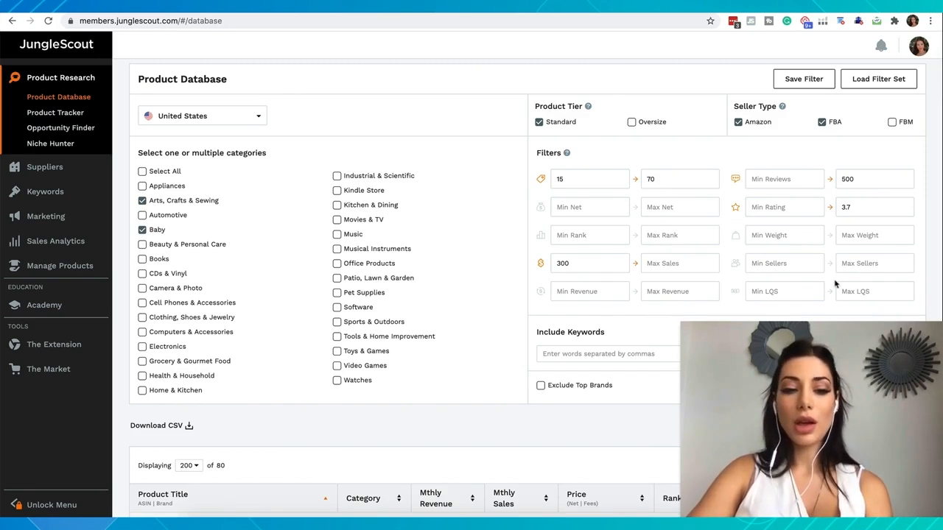
{"action": "scroll", "coordinate": [319, 451], "scroll_direction": "down", "scroll_amount": 1}
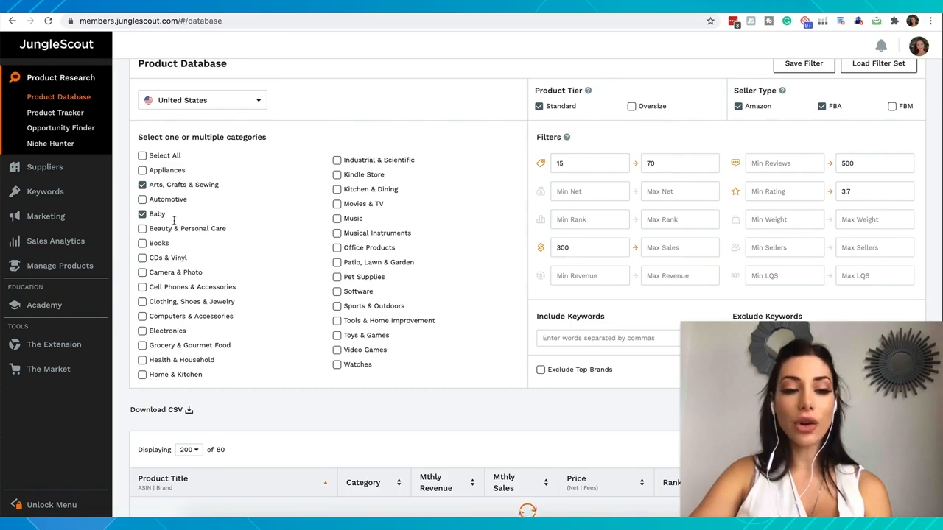
{"action": "scroll", "coordinate": [244, 221], "scroll_direction": "down", "scroll_amount": 5}
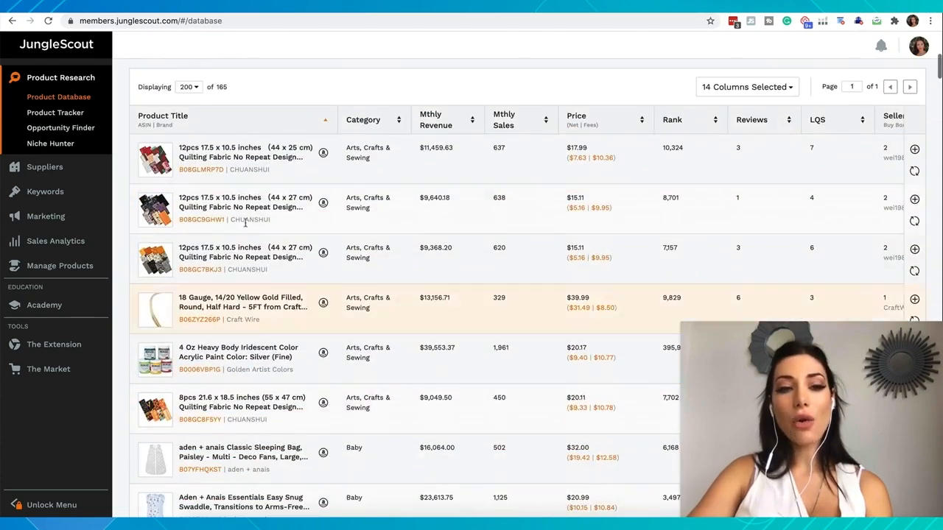
{"action": "scroll", "coordinate": [248, 193], "scroll_direction": "up", "scroll_amount": 2}
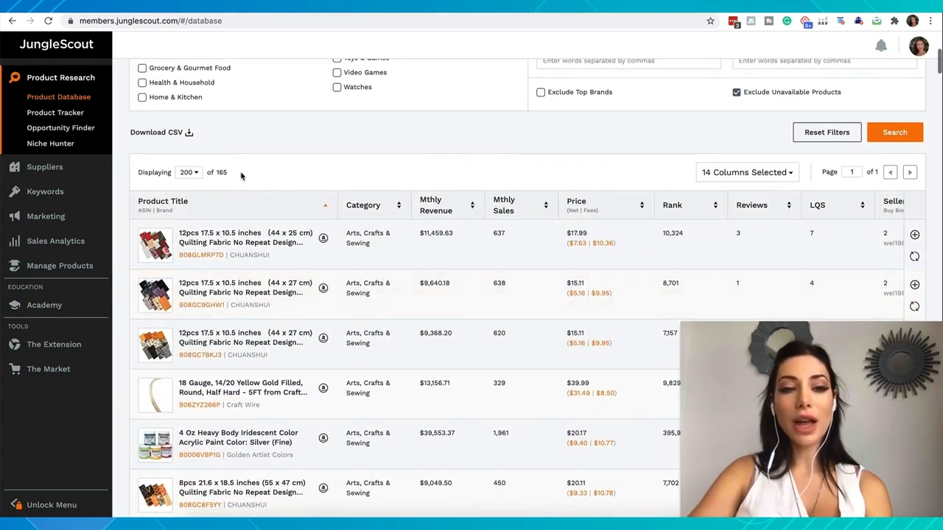
Review the saved products in the Product Tracker and open the Amazon listing of the DUTISON Handheld Sewing Machine.
{"action": "scroll", "coordinate": [230, 181], "scroll_direction": "up", "scroll_amount": 3}
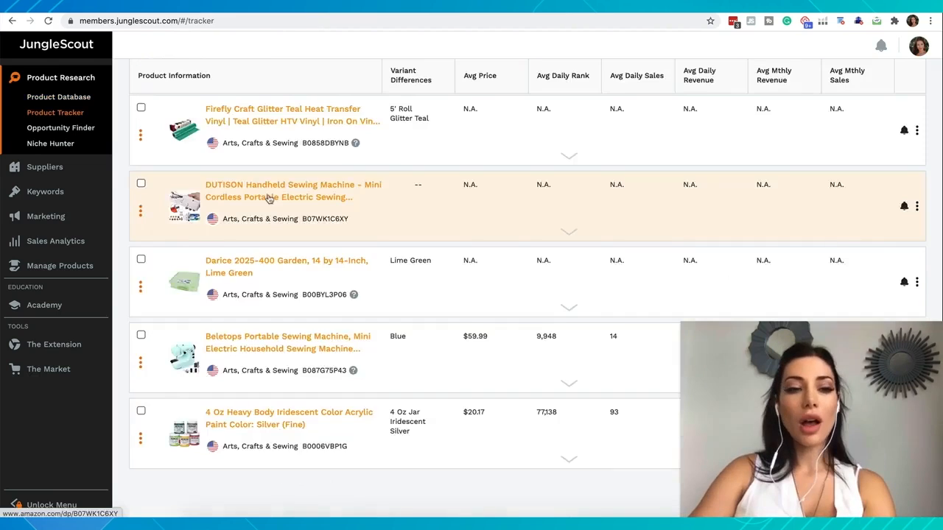
{"action": "scroll", "coordinate": [269, 249], "scroll_direction": "up", "scroll_amount": 2}
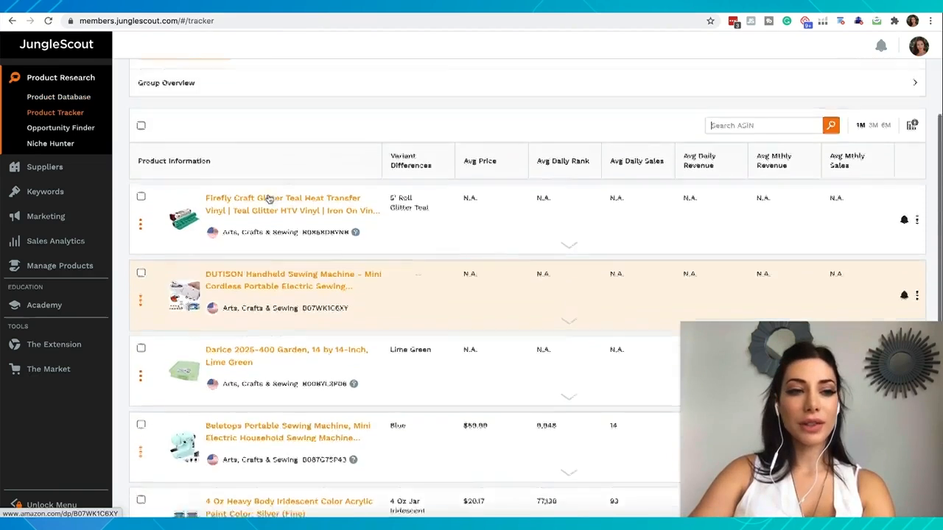
{"action": "scroll", "coordinate": [268, 247], "scroll_direction": "down", "scroll_amount": 1}
{"action": "scroll", "coordinate": [244, 269], "scroll_direction": "down", "scroll_amount": 2}
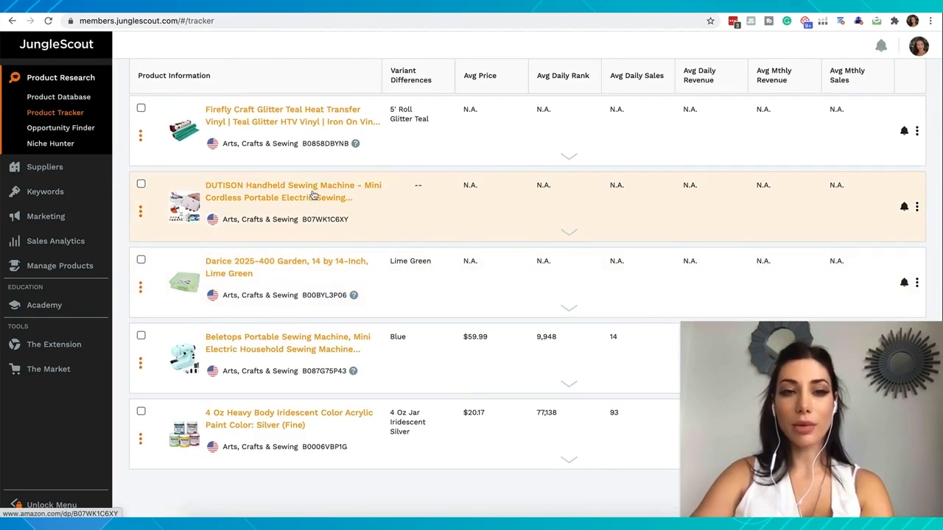
{"action": "left_click", "coordinate": [269, 204]}
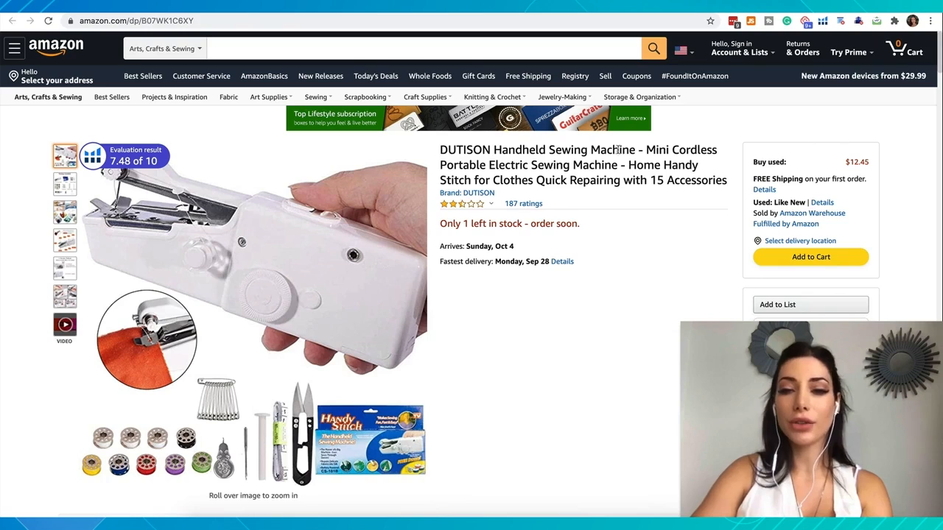
Search all Amazon departments for "Handheld Sewing Machine", reusing the listing's title without the DUTISON brand.
{"action": "left_click_drag", "start_coordinate": [636, 150], "coordinate": [440, 150]}
{"action": "key", "text": "ctrl+c"}
{"action": "left_click", "coordinate": [267, 53]}
{"action": "key", "text": "ctrl+v"}
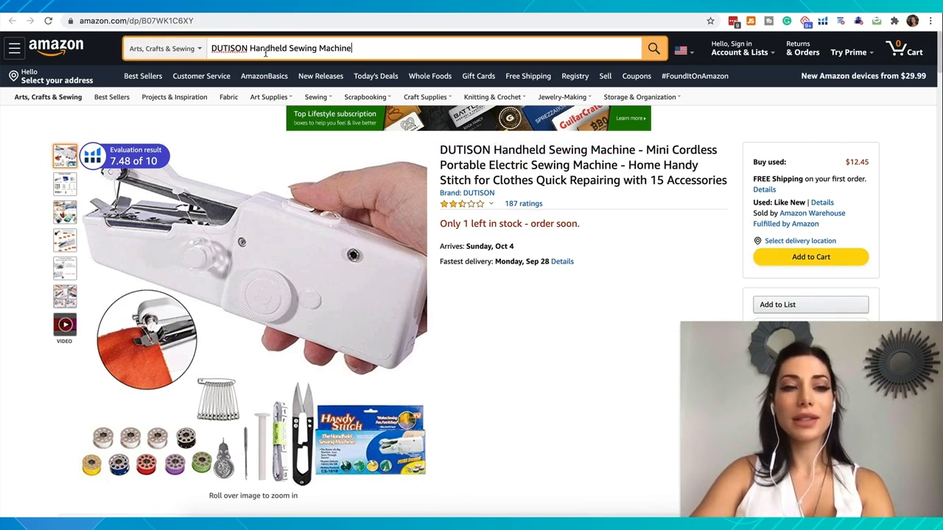
{"action": "left_click_drag", "start_coordinate": [250, 48], "coordinate": [210, 48]}
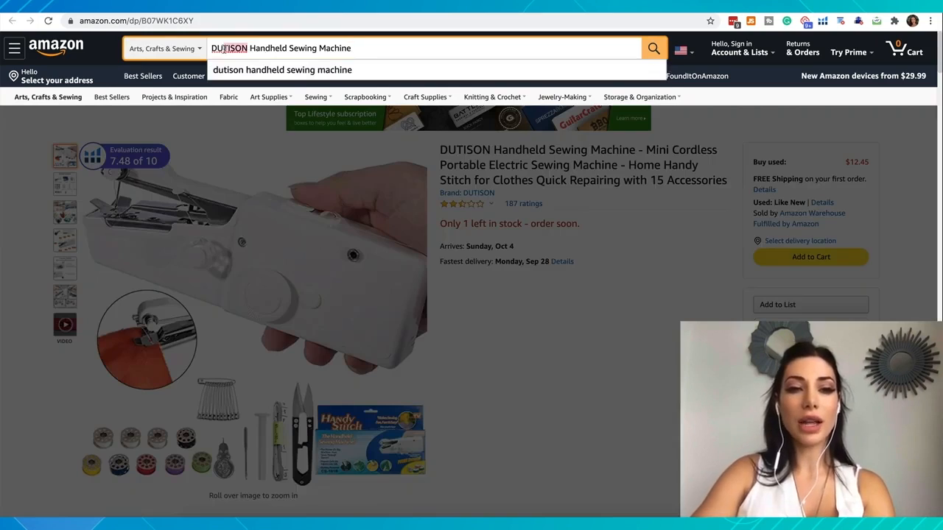
{"action": "key", "text": "BackSpace"}
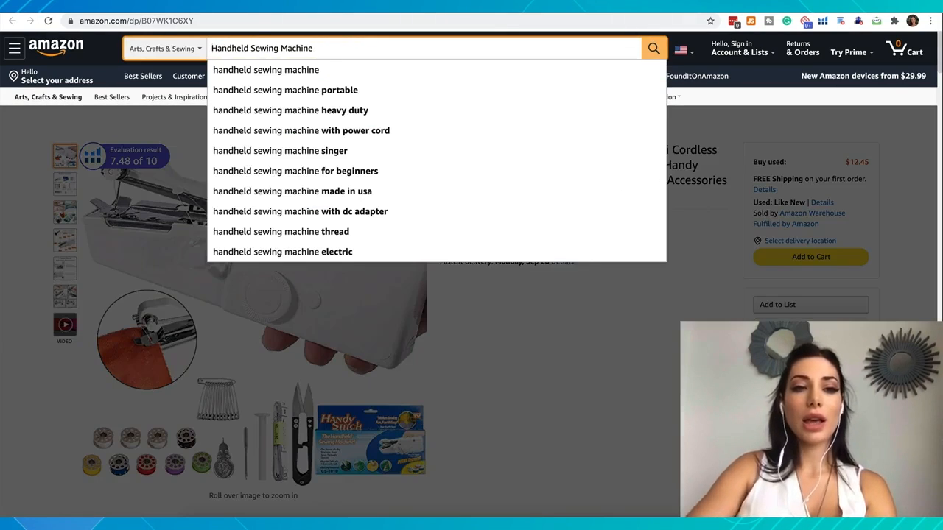
{"action": "left_click", "coordinate": [163, 49]}
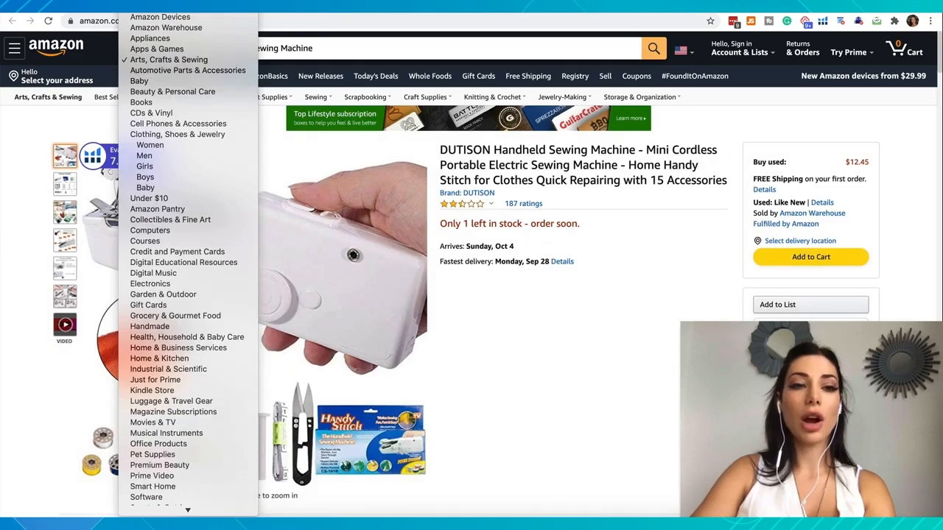
{"action": "left_click", "coordinate": [159, 4]}
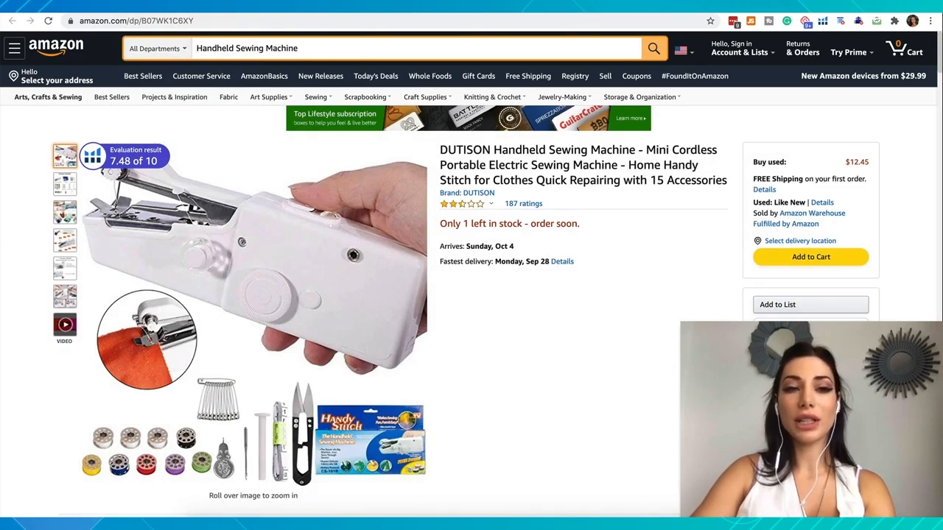
{"action": "left_click", "coordinate": [653, 48]}
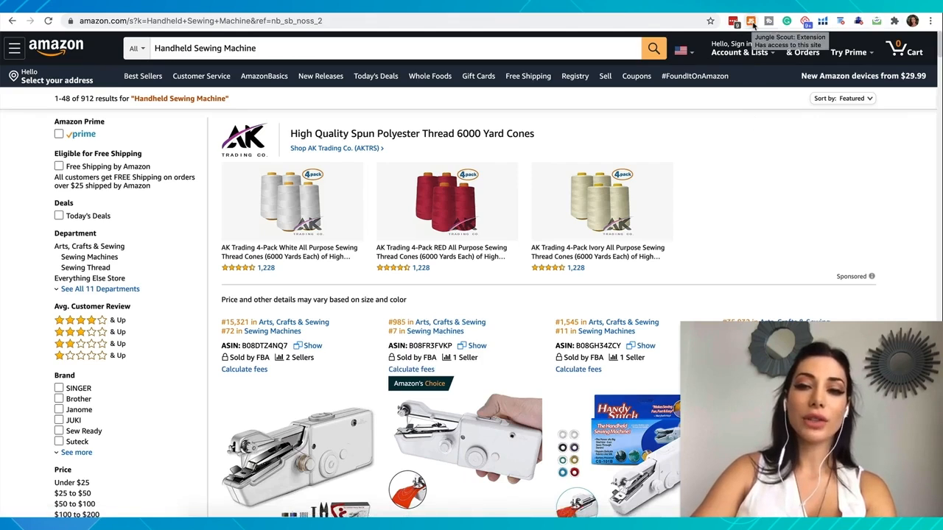
Analyze the search results with the Jungle Scout Extension and preview the first handheld sewing machine in its list.
{"action": "left_click", "coordinate": [750, 21]}
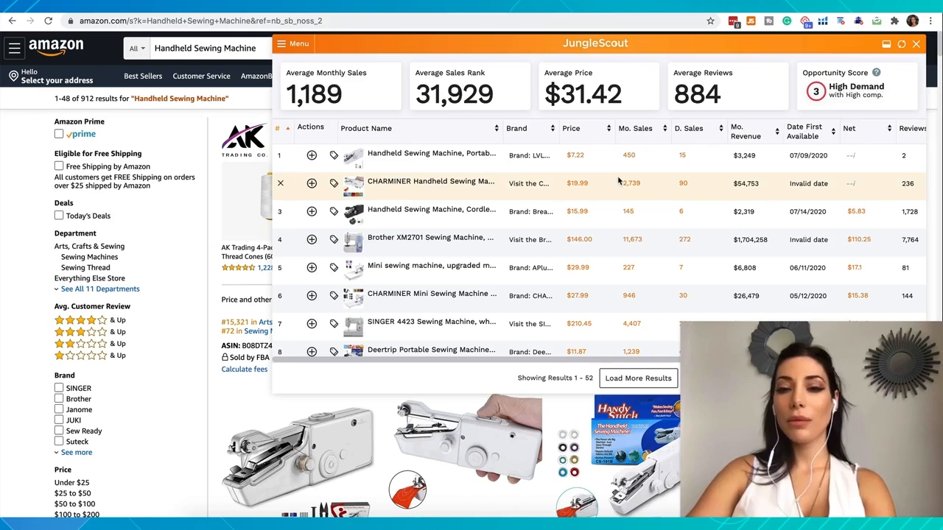
{"action": "mouse_move", "coordinate": [436, 162]}
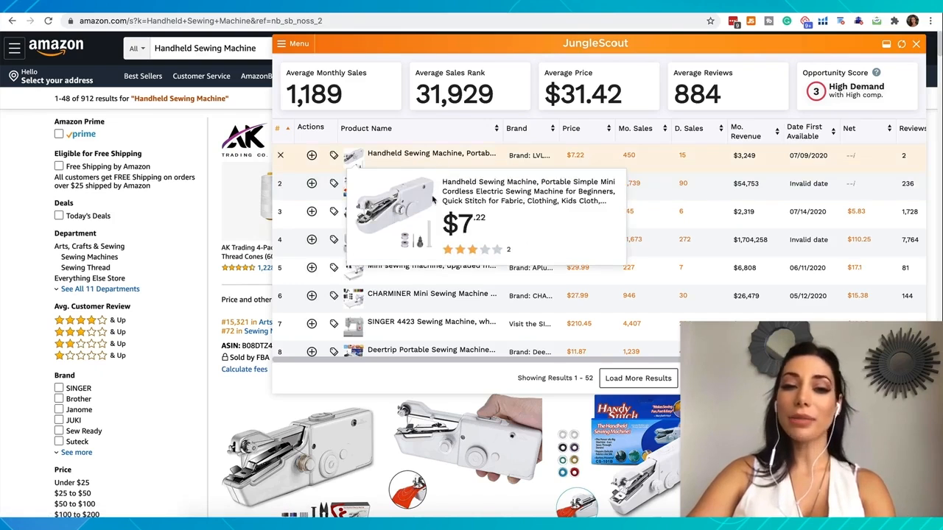
Remove the Brother XM2701, the upgraded mini sewing machine, the CHARMINER Mini and the SINGER 4423 from the Jungle Scout results.
{"action": "scroll", "coordinate": [641, 295], "scroll_direction": "down", "scroll_amount": 1}
{"action": "scroll", "coordinate": [641, 295], "scroll_direction": "up", "scroll_amount": 1}
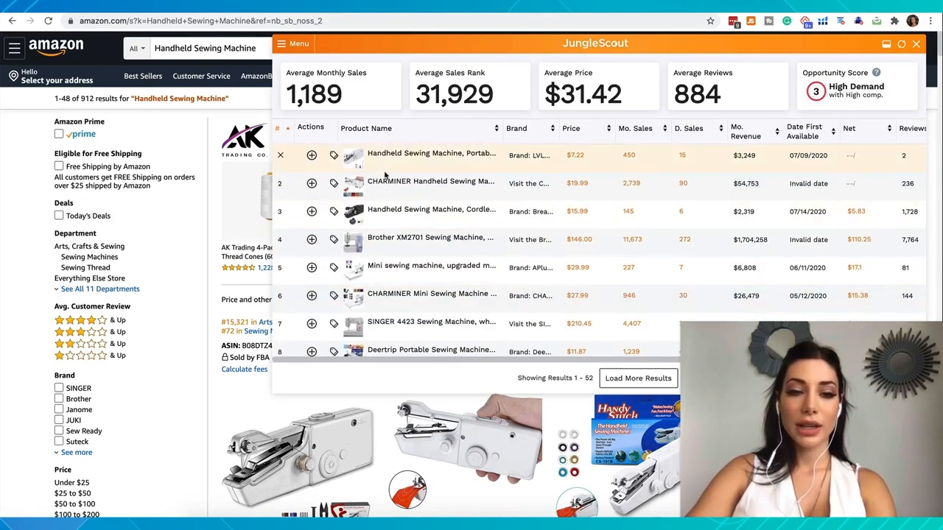
{"action": "mouse_move", "coordinate": [383, 188]}
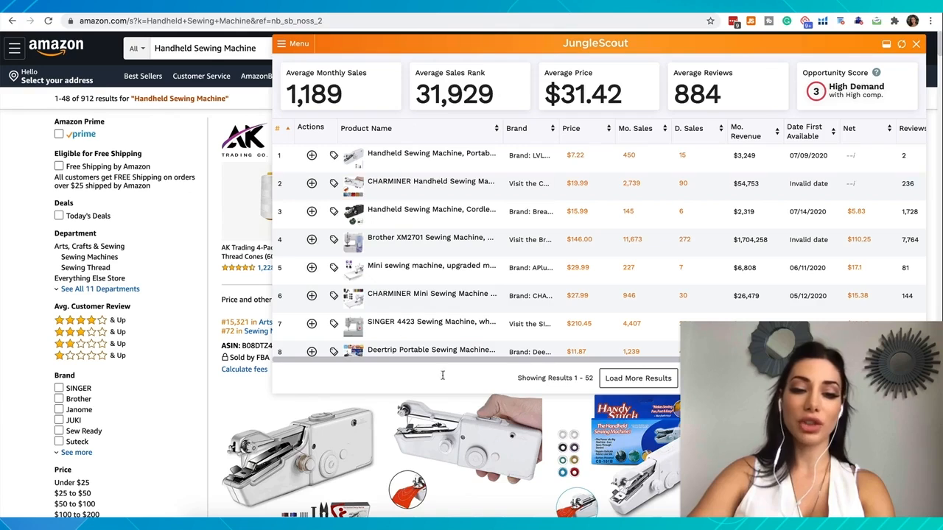
{"action": "mouse_move", "coordinate": [363, 246]}
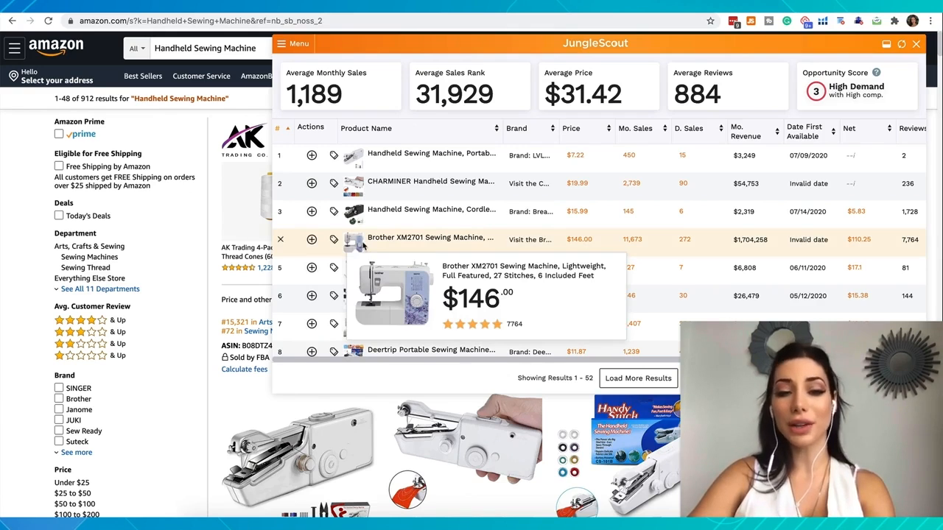
{"action": "left_click", "coordinate": [281, 242]}
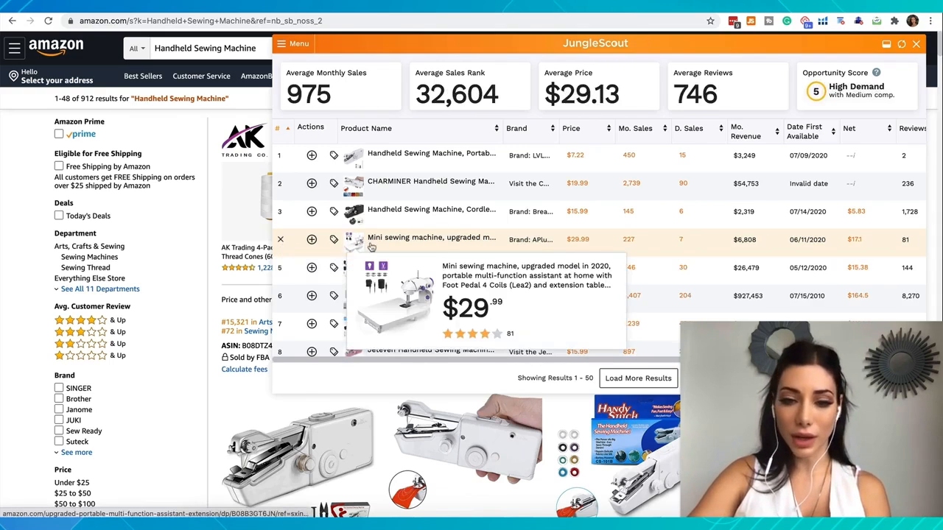
{"action": "left_click", "coordinate": [280, 240]}
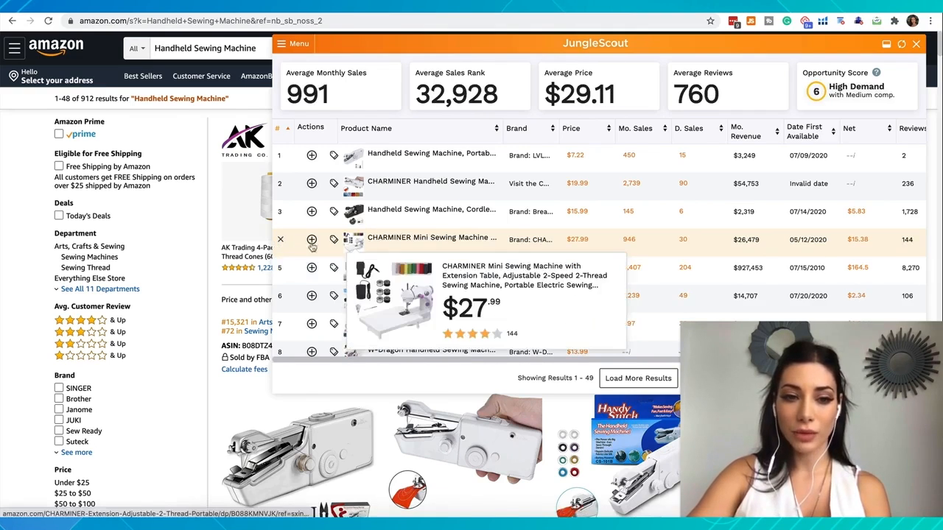
{"action": "left_click", "coordinate": [280, 240]}
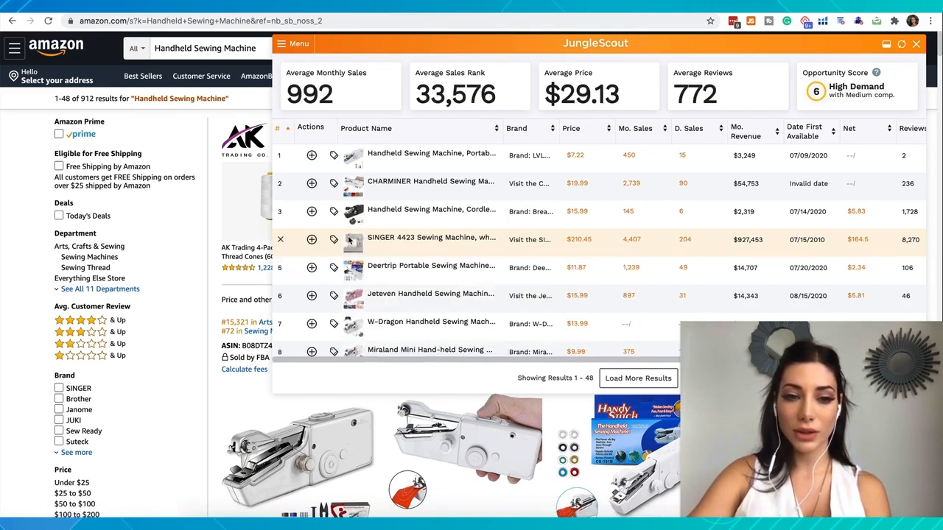
{"action": "left_click", "coordinate": [280, 241]}
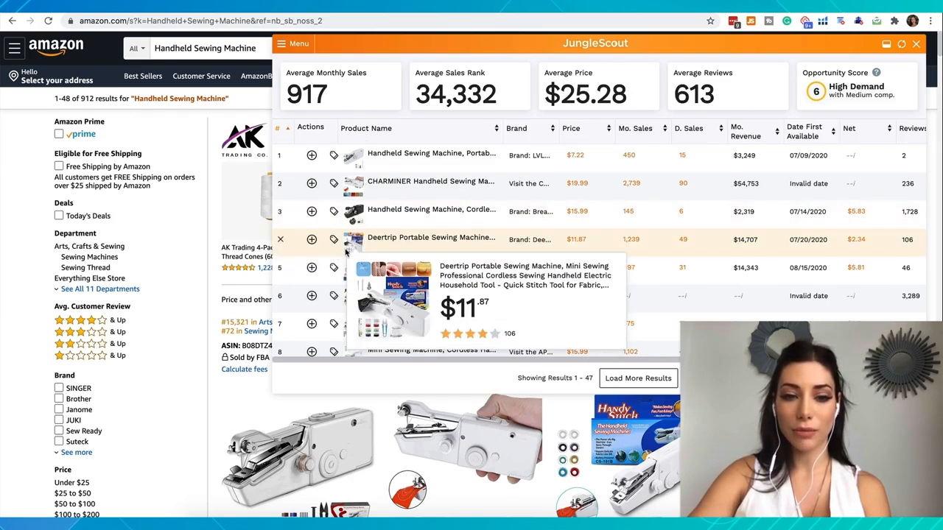
Check the following product previews for non-handheld models and remove the KPCB Mini Sewing Machine from the results.
{"action": "mouse_move", "coordinate": [351, 273]}
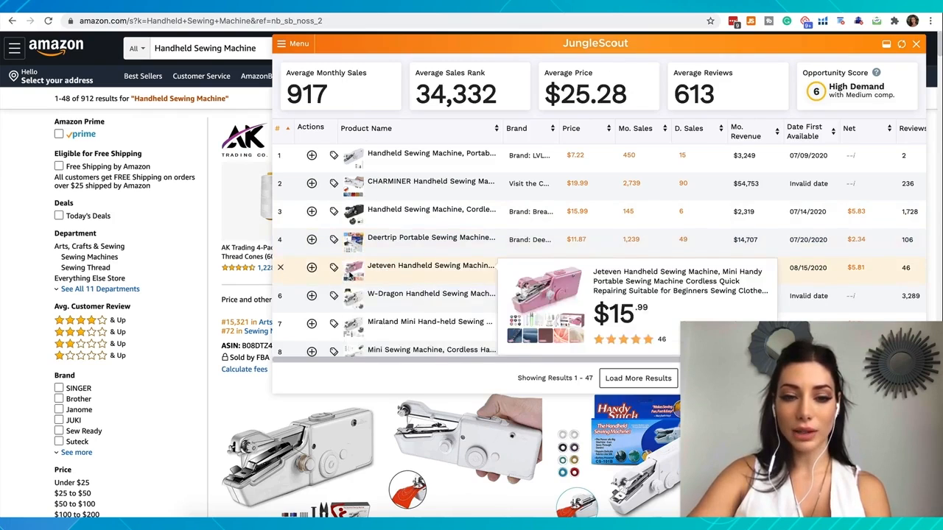
{"action": "scroll", "coordinate": [350, 273], "scroll_direction": "down", "scroll_amount": 1}
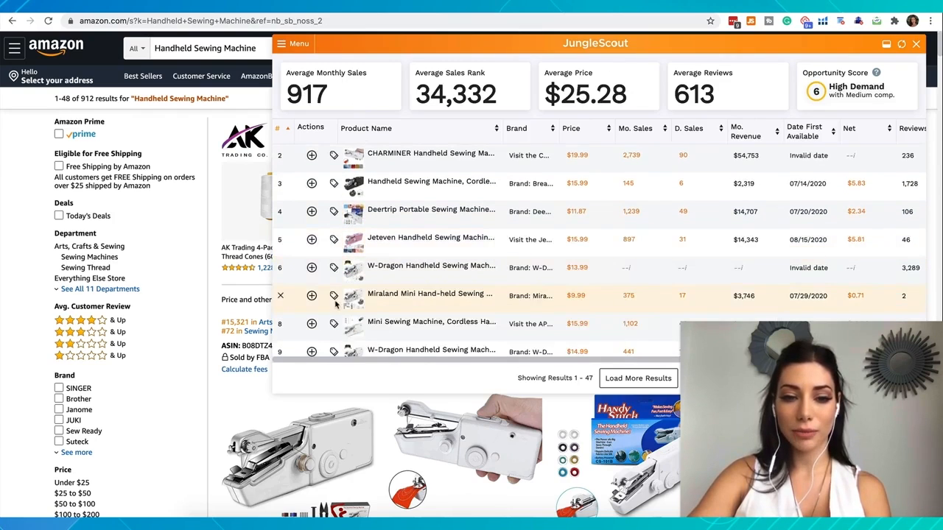
{"action": "scroll", "coordinate": [335, 304], "scroll_direction": "down", "scroll_amount": 3}
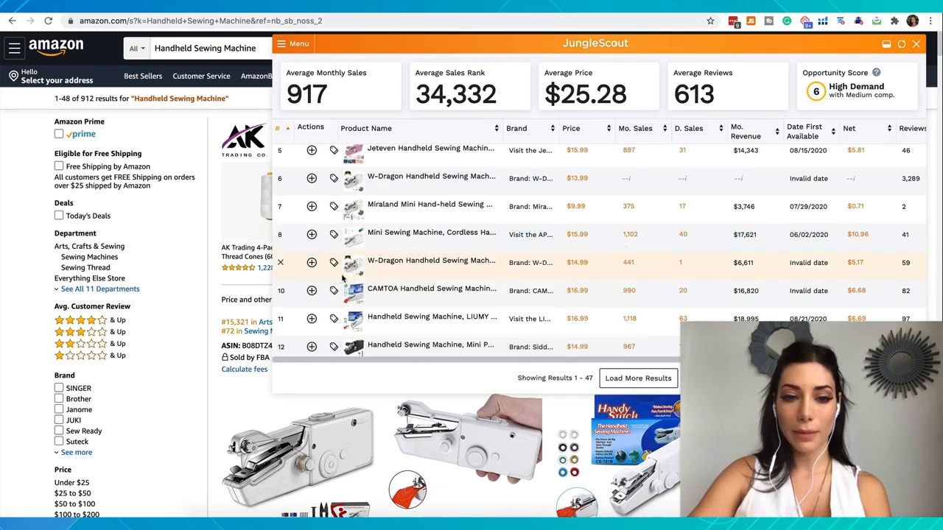
{"action": "mouse_move", "coordinate": [352, 299]}
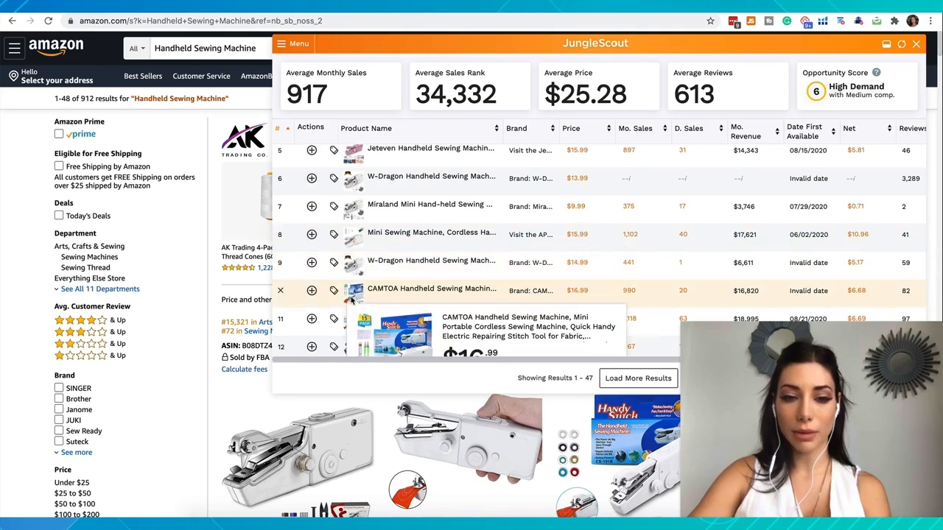
{"action": "scroll", "coordinate": [351, 299], "scroll_direction": "down", "scroll_amount": 3}
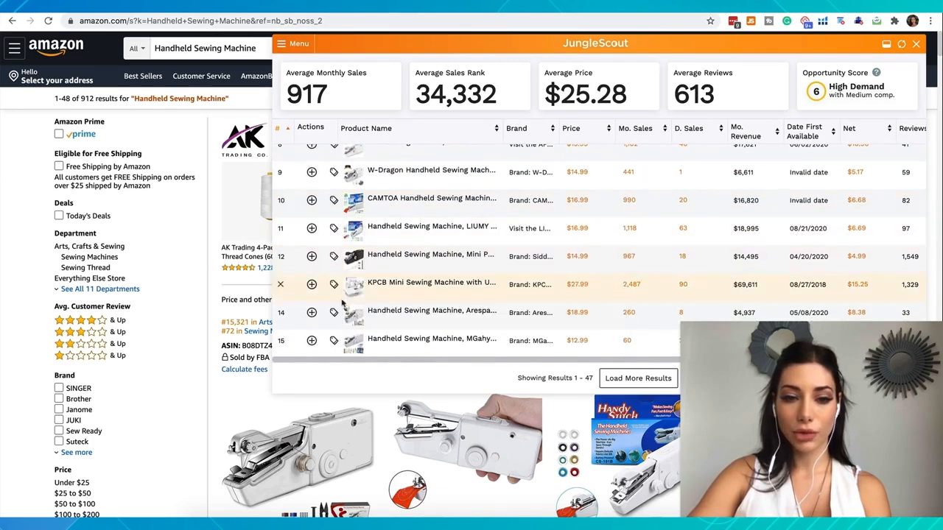
{"action": "scroll", "coordinate": [341, 298], "scroll_direction": "down", "scroll_amount": 4}
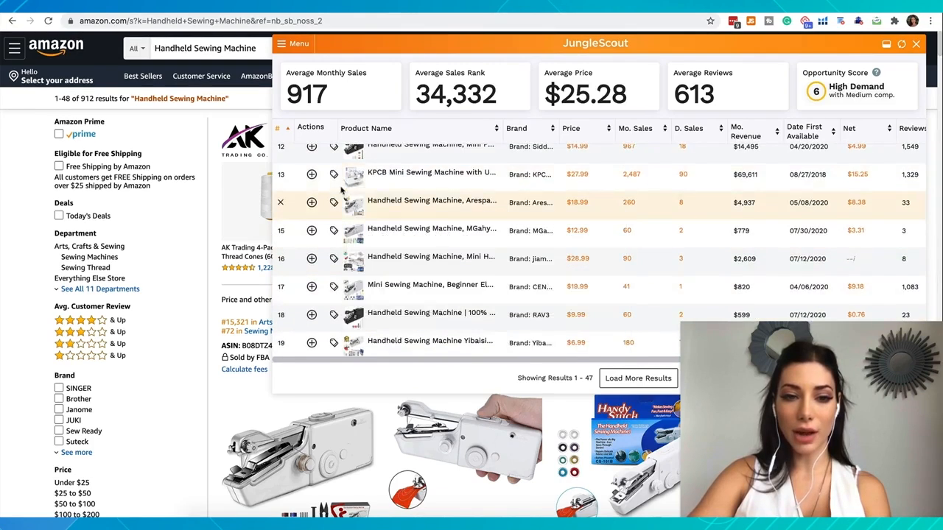
{"action": "left_click", "coordinate": [281, 174]}
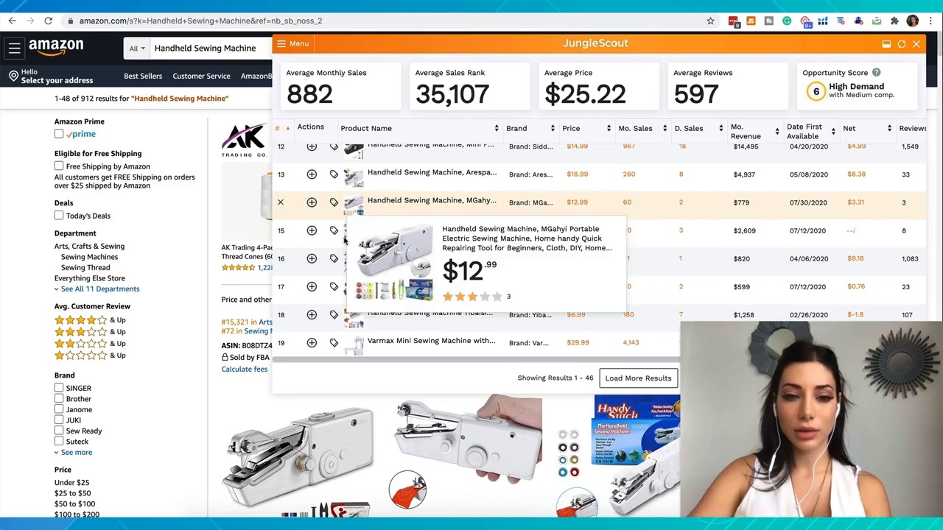
Remove the Varmax Mini Sewing Machine and the other non-handheld models further down the results.
{"action": "scroll", "coordinate": [346, 275], "scroll_direction": "down", "scroll_amount": 3}
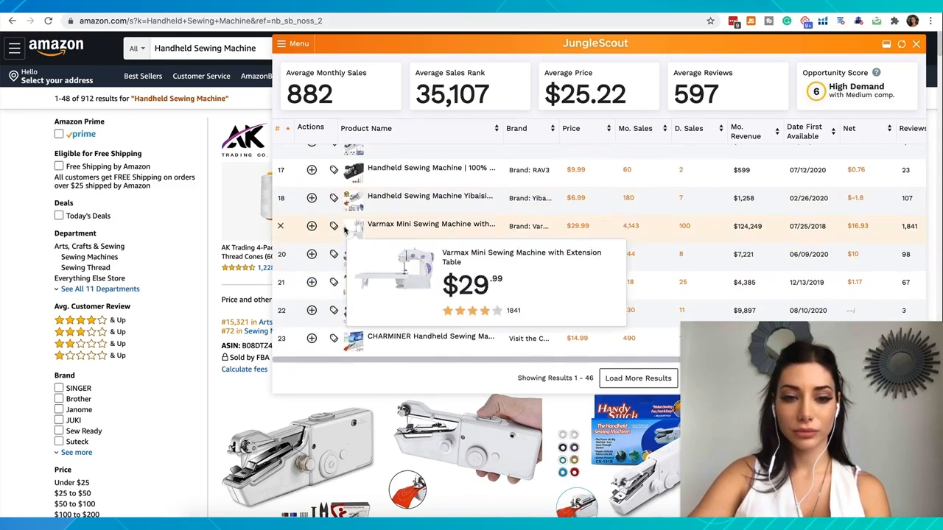
{"action": "scroll", "coordinate": [346, 231], "scroll_direction": "down", "scroll_amount": 5}
{"action": "scroll", "coordinate": [377, 212], "scroll_direction": "down", "scroll_amount": 2}
{"action": "left_click", "coordinate": [280, 180]}
{"action": "left_click", "coordinate": [279, 209]}
{"action": "left_click", "coordinate": [280, 208]}
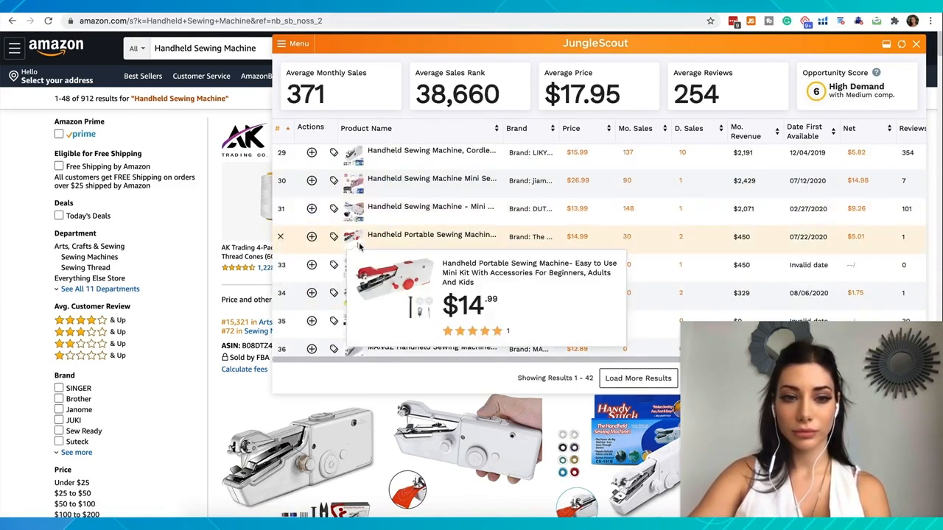
Check the remaining products to the end of the list and remove the Mini Portable Sewing Machine Kit.
{"action": "scroll", "coordinate": [359, 247], "scroll_direction": "down", "scroll_amount": 2}
{"action": "scroll", "coordinate": [353, 243], "scroll_direction": "down", "scroll_amount": 1}
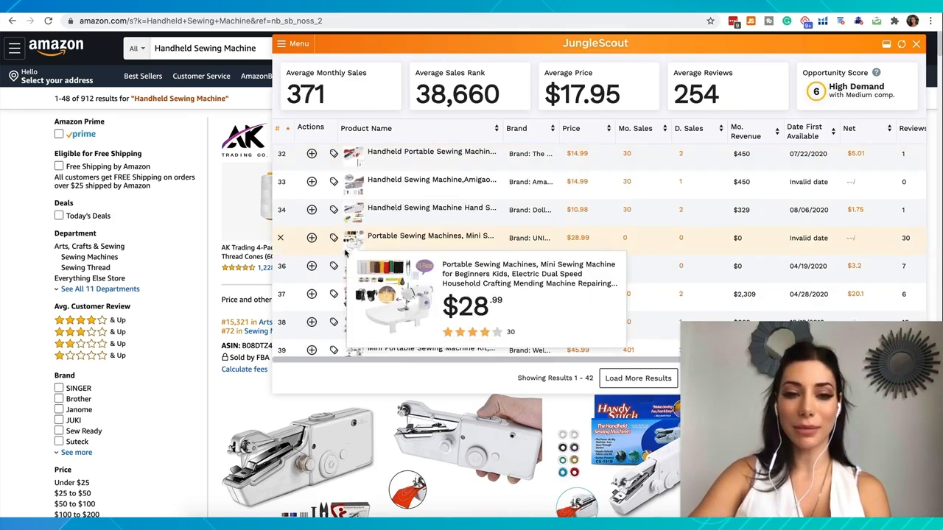
{"action": "mouse_move", "coordinate": [351, 218]}
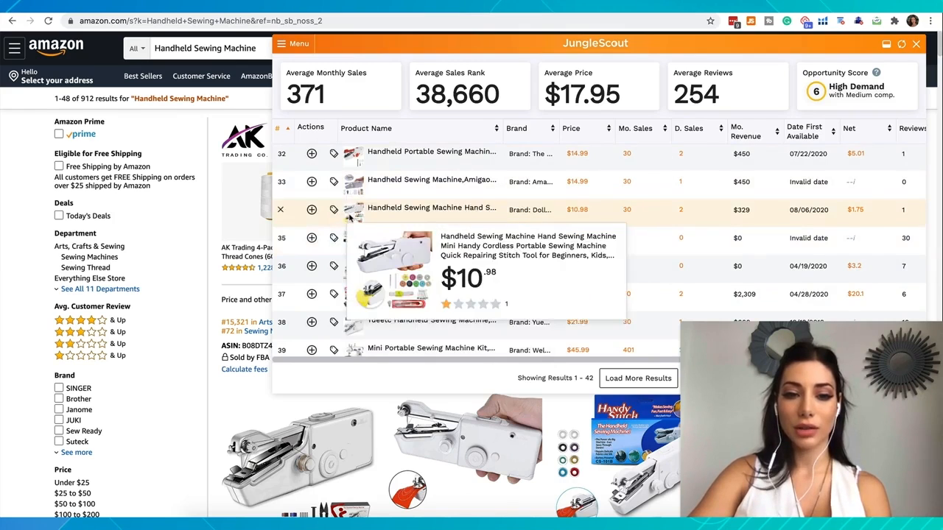
{"action": "scroll", "coordinate": [339, 274], "scroll_direction": "down", "scroll_amount": 2}
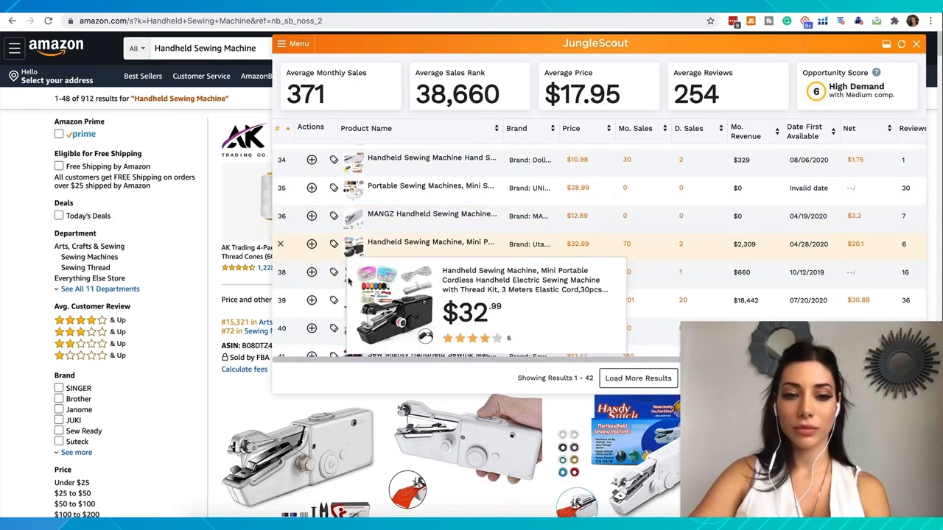
{"action": "scroll", "coordinate": [341, 287], "scroll_direction": "down", "scroll_amount": 3}
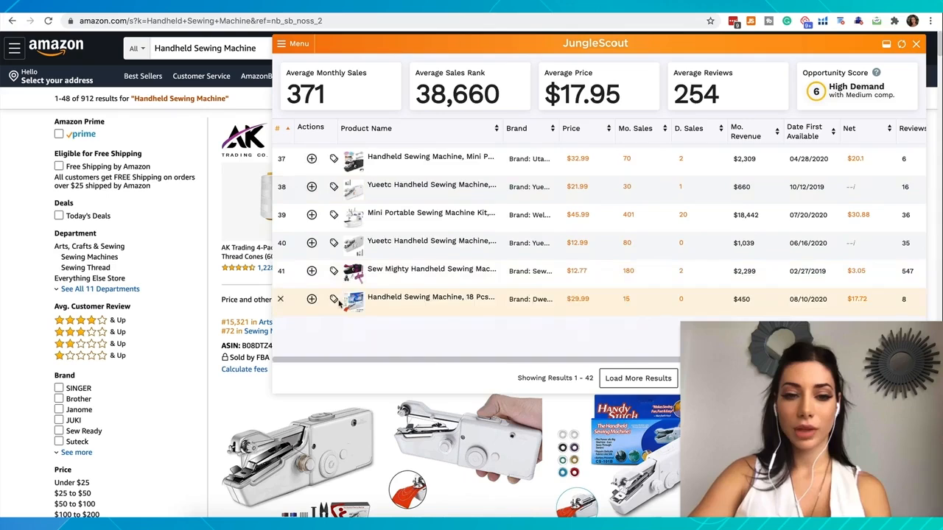
{"action": "scroll", "coordinate": [346, 272], "scroll_direction": "down", "scroll_amount": 1}
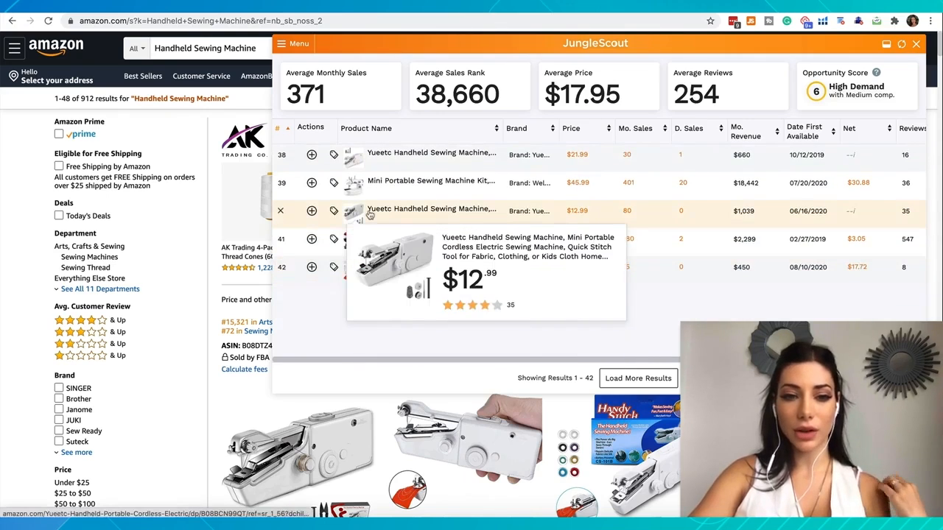
{"action": "left_click", "coordinate": [282, 182]}
Review the filtered handheld sewing machines from the first result, comparing price, monthly sales, revenue, net, reviews and ratings.
{"action": "scroll", "coordinate": [398, 221], "scroll_direction": "up", "scroll_amount": 4}
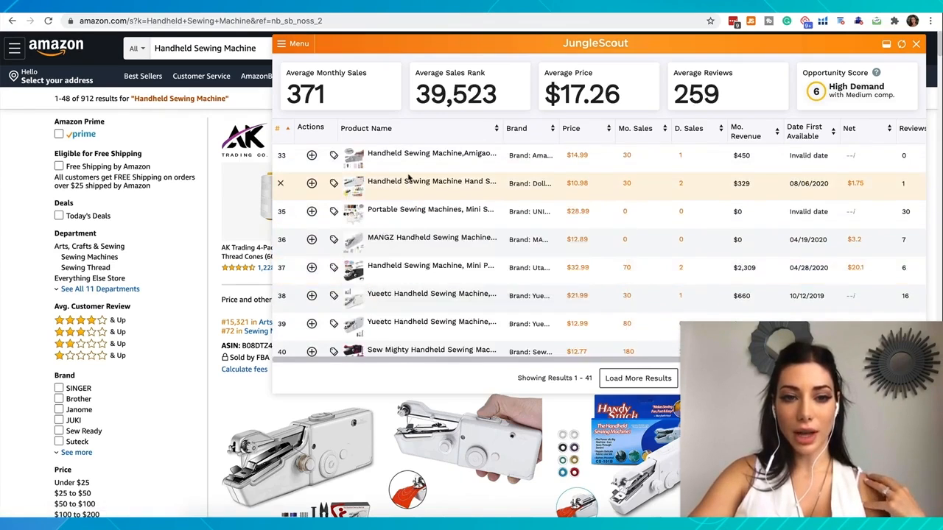
{"action": "scroll", "coordinate": [411, 184], "scroll_direction": "up", "scroll_amount": 4}
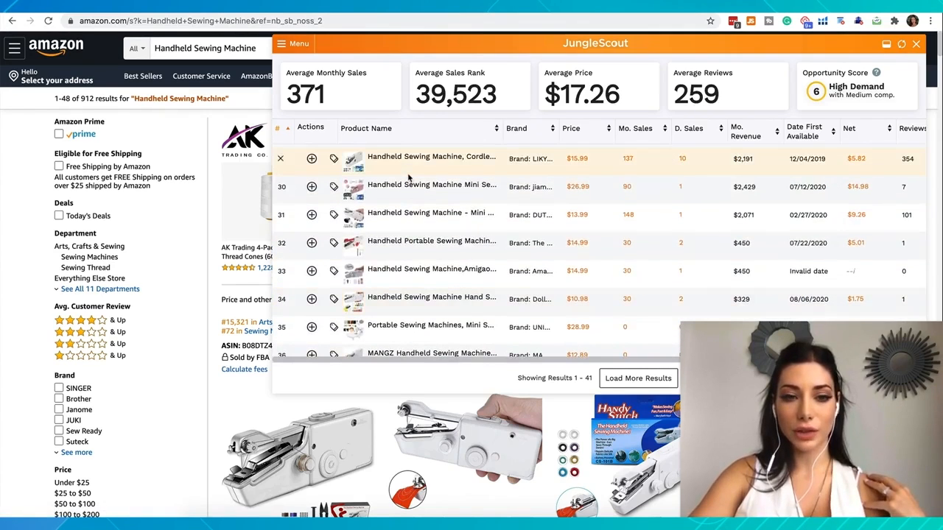
{"action": "scroll", "coordinate": [409, 177], "scroll_direction": "up", "scroll_amount": 10}
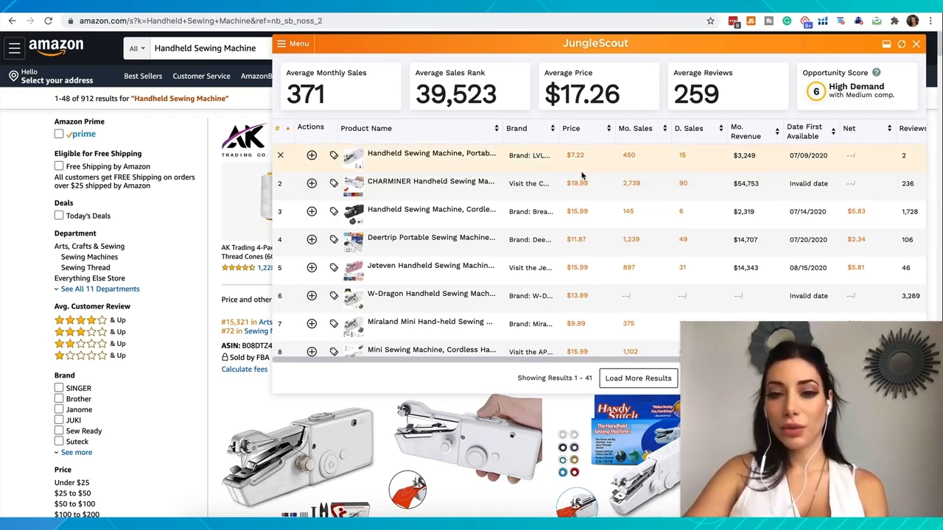
{"action": "scroll", "coordinate": [582, 176], "scroll_direction": "right", "scroll_amount": 1}
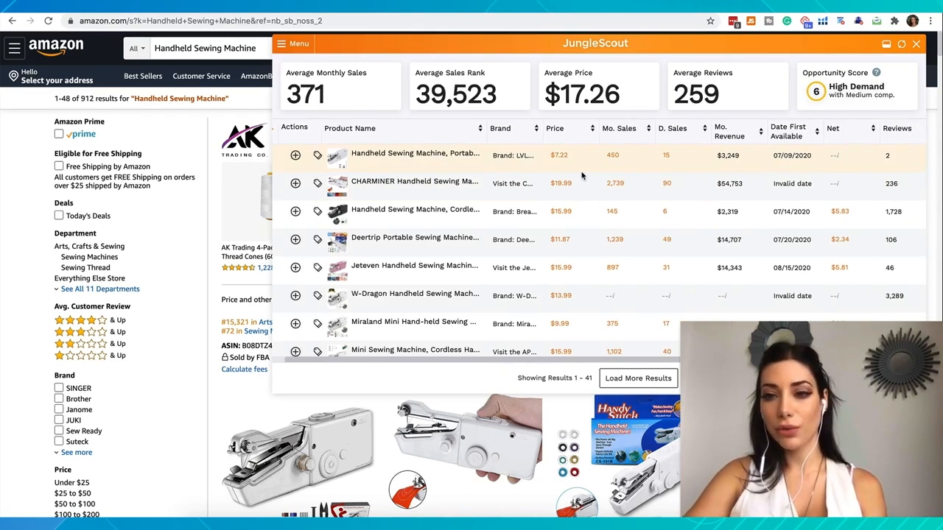
{"action": "scroll", "coordinate": [582, 176], "scroll_direction": "right", "scroll_amount": 5}
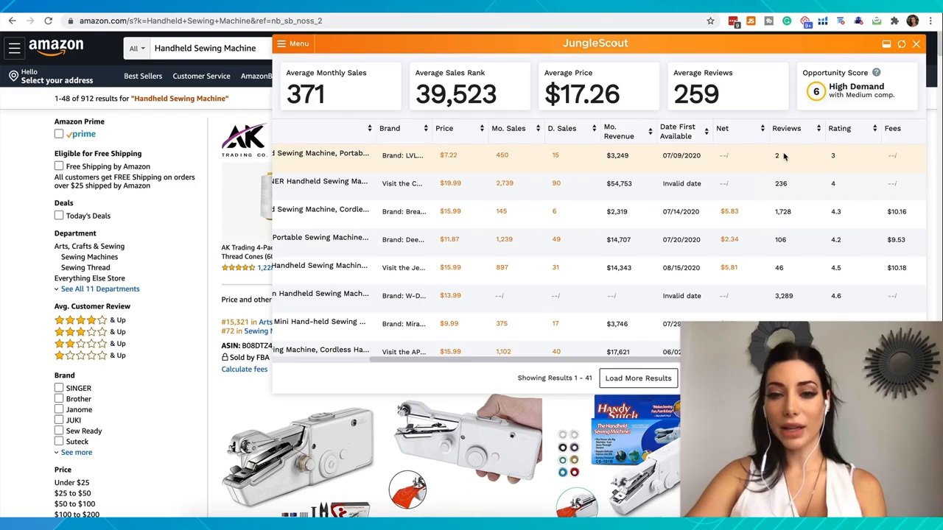
{"action": "scroll", "coordinate": [784, 155], "scroll_direction": "left", "scroll_amount": 1}
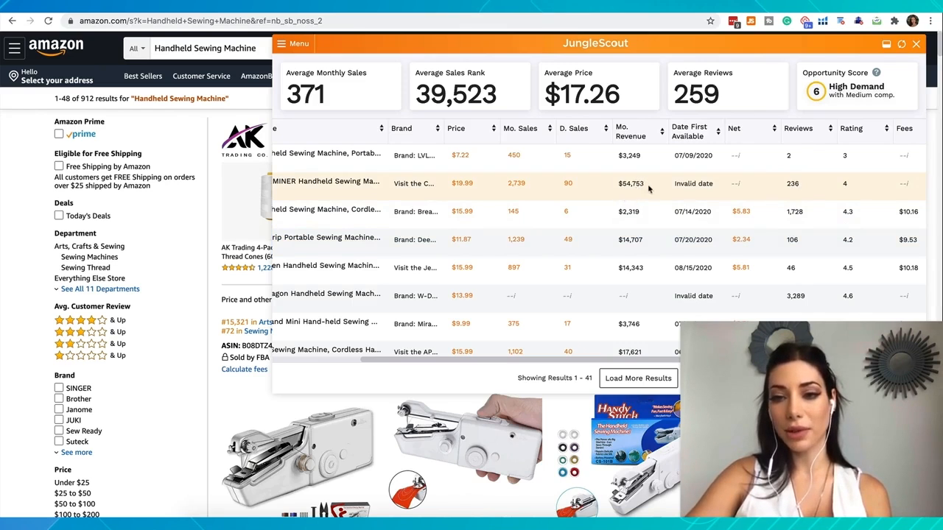
{"action": "scroll", "coordinate": [736, 195], "scroll_direction": "down", "scroll_amount": 1}
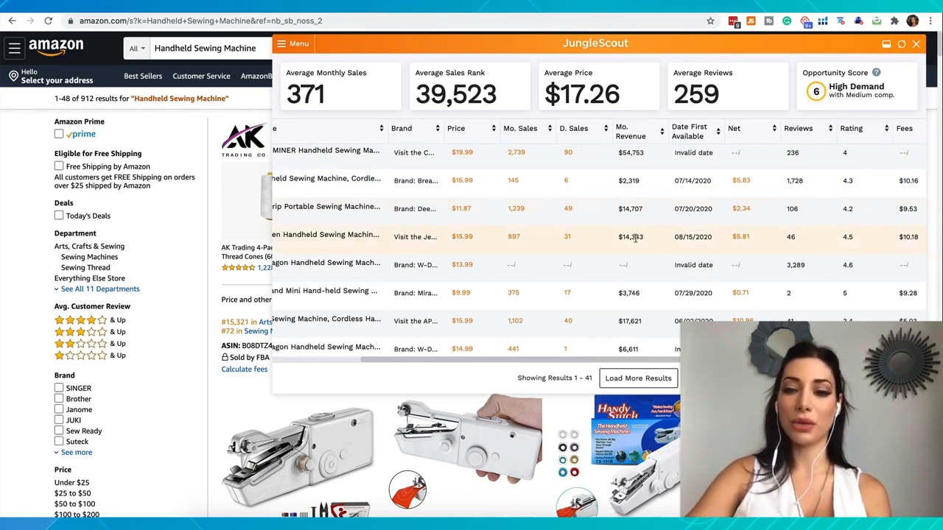
{"action": "scroll", "coordinate": [798, 251], "scroll_direction": "down", "scroll_amount": 1}
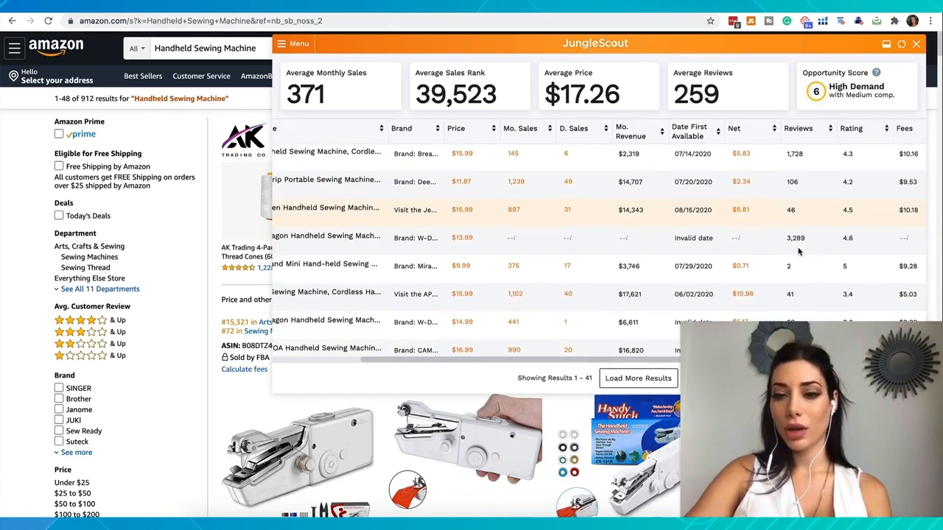
Examine the review counts of the first handheld sewing machines, comparing established listings with recent low-review competitors.
{"action": "scroll", "coordinate": [798, 250], "scroll_direction": "up", "scroll_amount": 1}
{"action": "left_click_drag", "start_coordinate": [785, 242], "coordinate": [814, 247]}
{"action": "scroll", "coordinate": [814, 247], "scroll_direction": "up", "scroll_amount": 2}
{"action": "left_click_drag", "start_coordinate": [785, 198], "coordinate": [805, 204]}
{"action": "left_click_drag", "start_coordinate": [803, 250], "coordinate": [785, 230]}
{"action": "scroll", "coordinate": [789, 236], "scroll_direction": "down", "scroll_amount": 5}
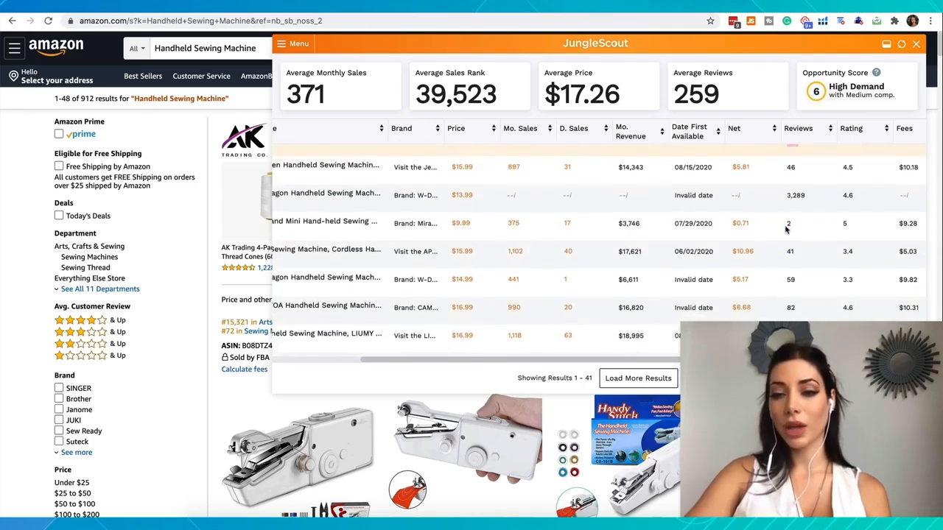
{"action": "left_click_drag", "start_coordinate": [796, 258], "coordinate": [786, 259]}
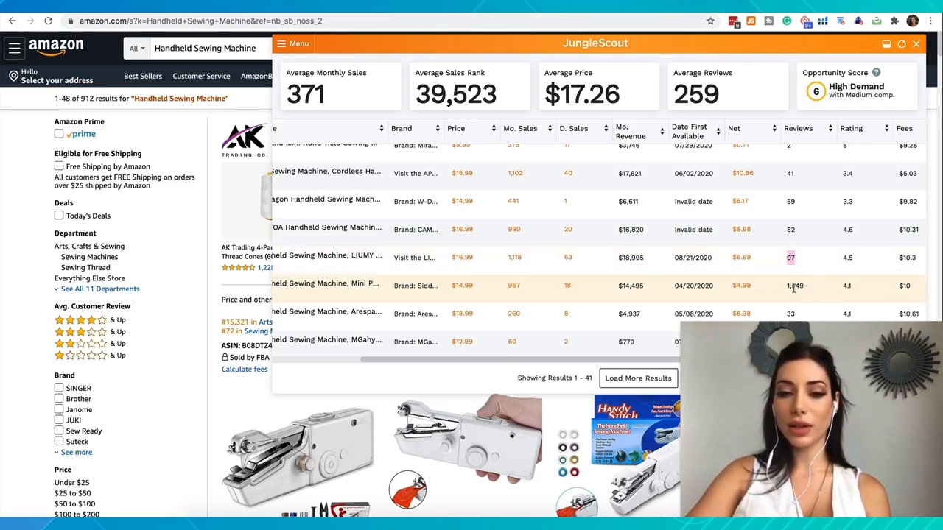
{"action": "left_click_drag", "start_coordinate": [813, 288], "coordinate": [785, 288]}
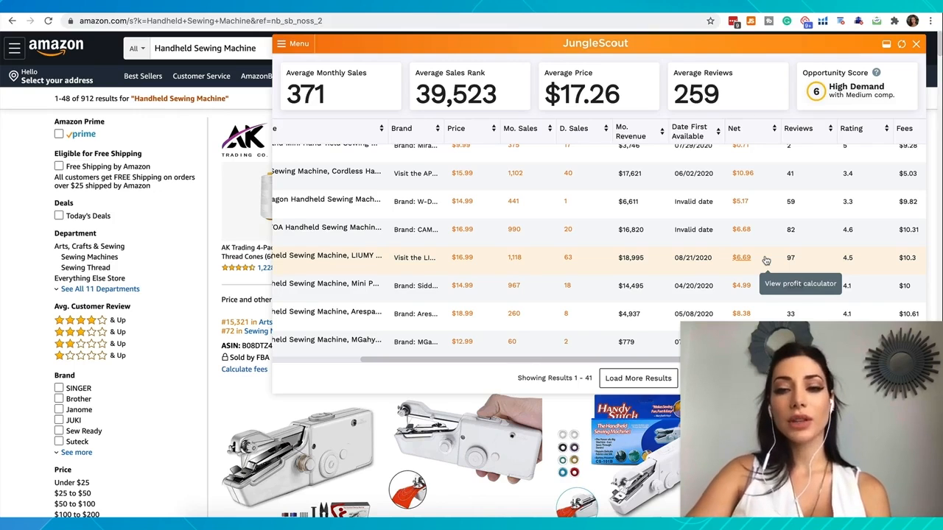
{"action": "scroll", "coordinate": [766, 261], "scroll_direction": "up", "scroll_amount": 3}
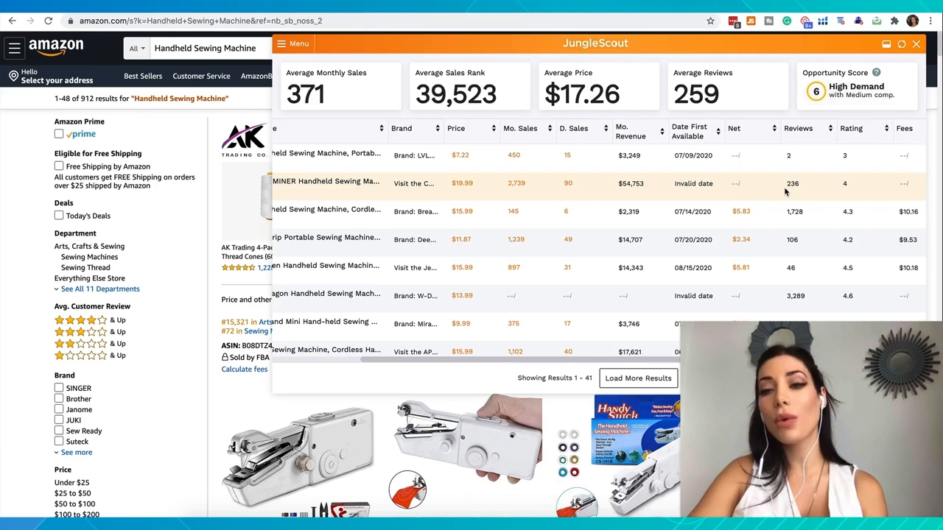
Check the review counts of the remaining handheld sewing machines further down the results.
{"action": "scroll", "coordinate": [785, 193], "scroll_direction": "down", "scroll_amount": 10}
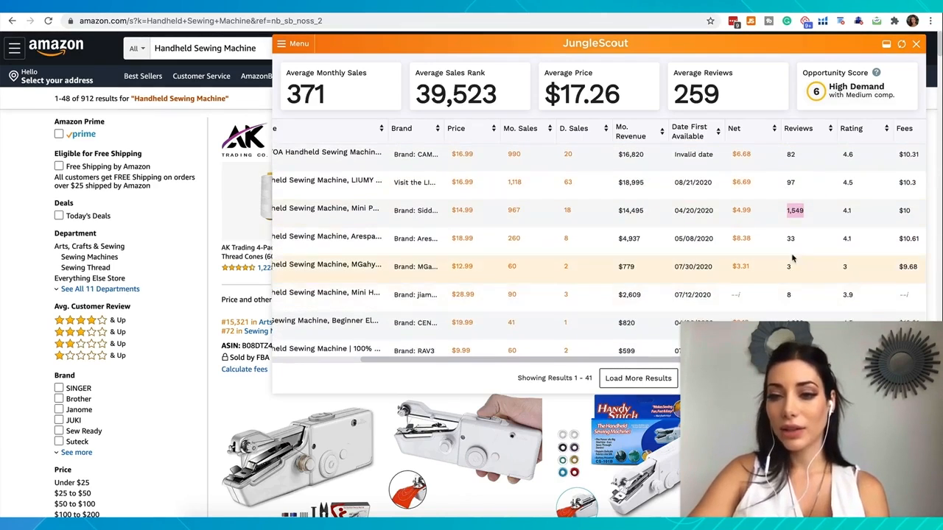
{"action": "scroll", "coordinate": [794, 251], "scroll_direction": "down", "scroll_amount": 2}
{"action": "scroll", "coordinate": [796, 233], "scroll_direction": "down", "scroll_amount": 5}
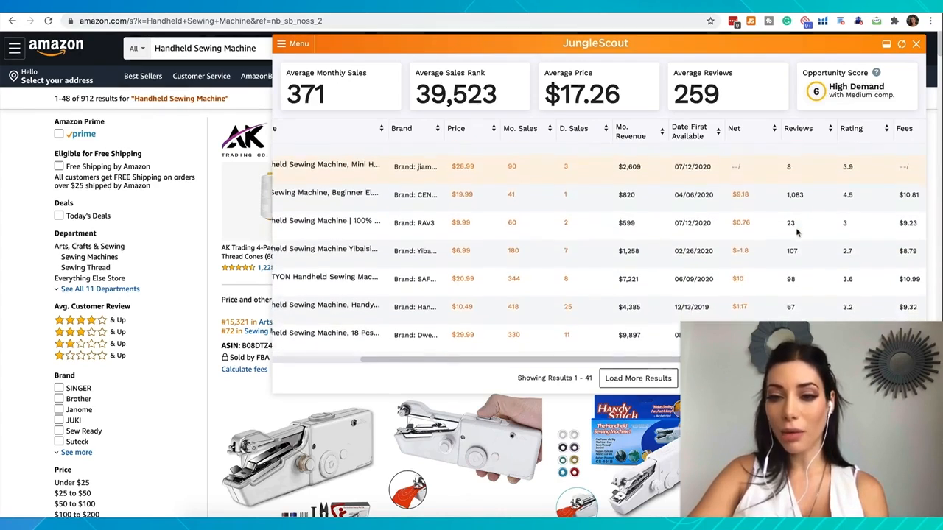
{"action": "scroll", "coordinate": [796, 233], "scroll_direction": "down", "scroll_amount": 2}
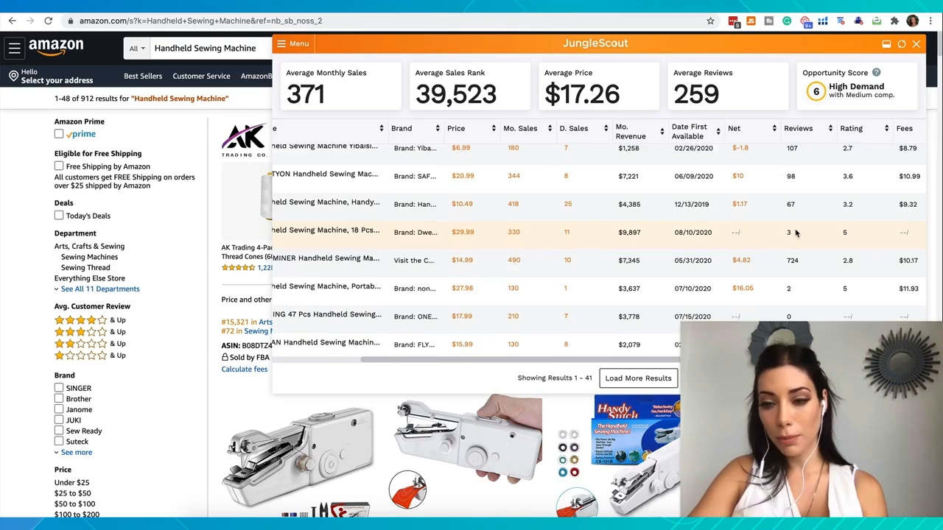
{"action": "scroll", "coordinate": [796, 232], "scroll_direction": "down", "scroll_amount": 1}
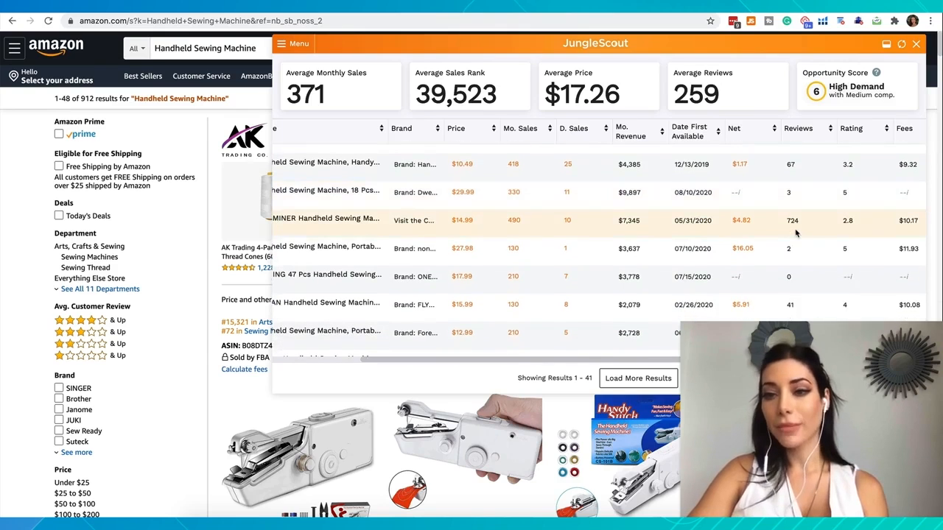
{"action": "scroll", "coordinate": [796, 232], "scroll_direction": "down", "scroll_amount": 5}
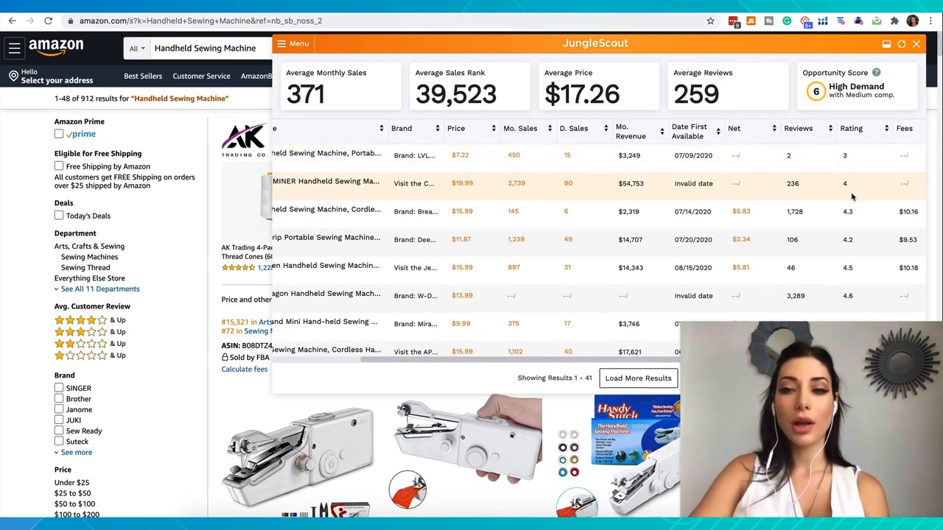
Compare the customer ratings of the handheld sewing machines from the start of the results.
{"action": "scroll", "coordinate": [851, 196], "scroll_direction": "down", "scroll_amount": 2}
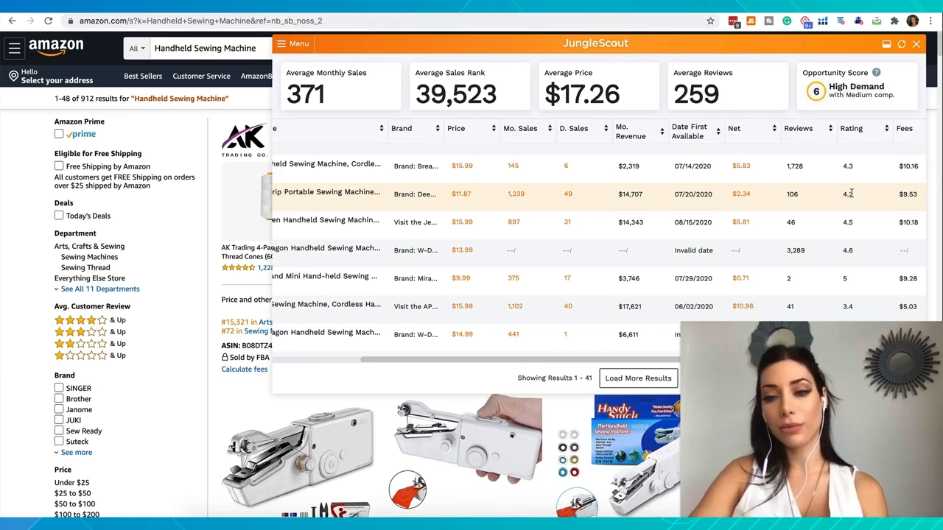
{"action": "scroll", "coordinate": [852, 199], "scroll_direction": "down", "scroll_amount": 2}
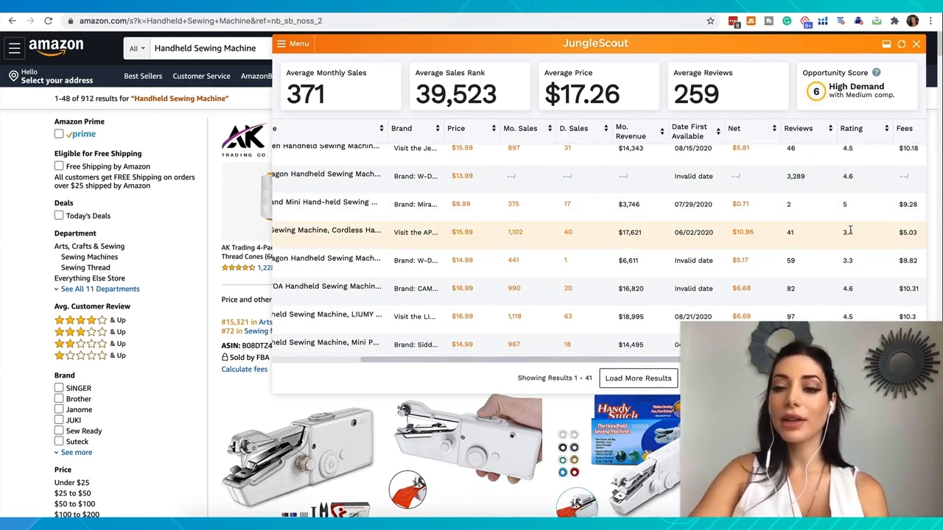
{"action": "scroll", "coordinate": [850, 229], "scroll_direction": "down", "scroll_amount": 2}
{"action": "scroll", "coordinate": [849, 233], "scroll_direction": "down", "scroll_amount": 5}
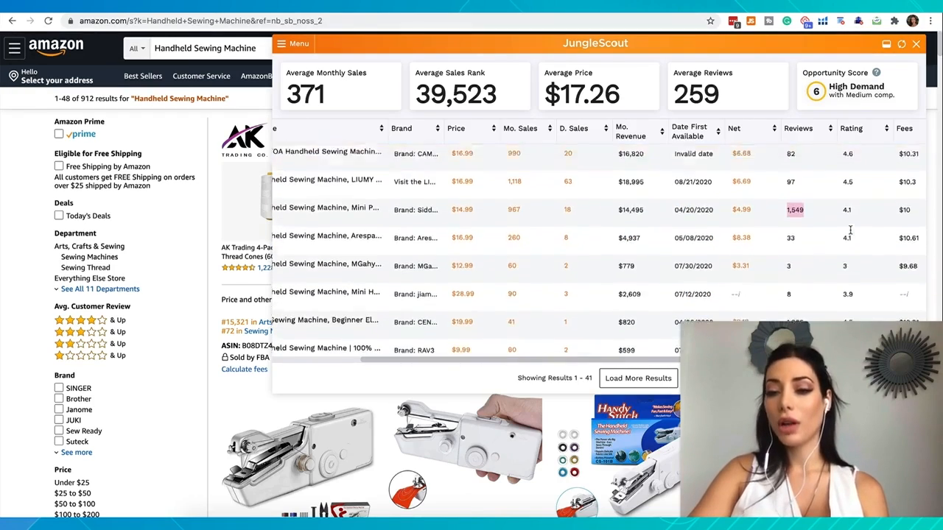
Return to the product names and preview the first handheld sewing machines' images to compare their designs, ending with the W-Dragon model.
{"action": "scroll", "coordinate": [851, 233], "scroll_direction": "up", "scroll_amount": 5}
{"action": "scroll", "coordinate": [851, 233], "scroll_direction": "left", "scroll_amount": 3}
{"action": "scroll", "coordinate": [851, 233], "scroll_direction": "up", "scroll_amount": 5}
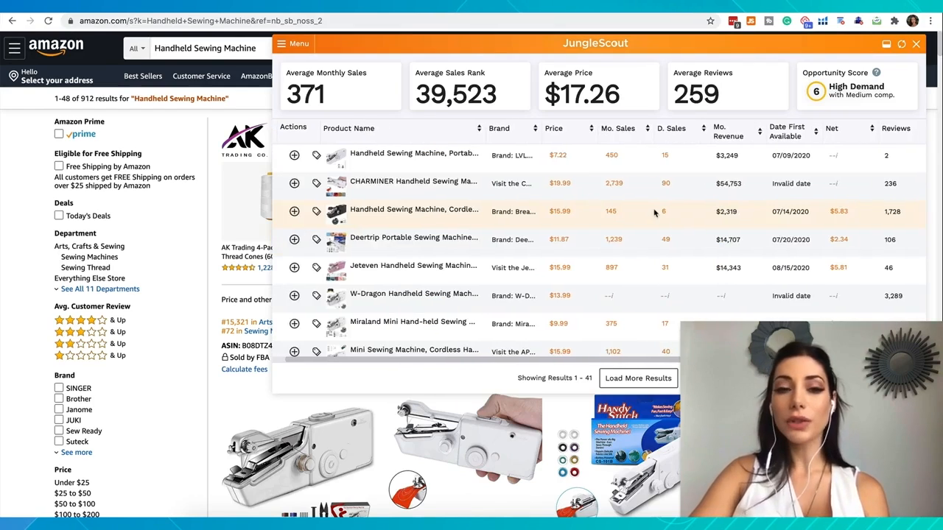
{"action": "mouse_move", "coordinate": [383, 177]}
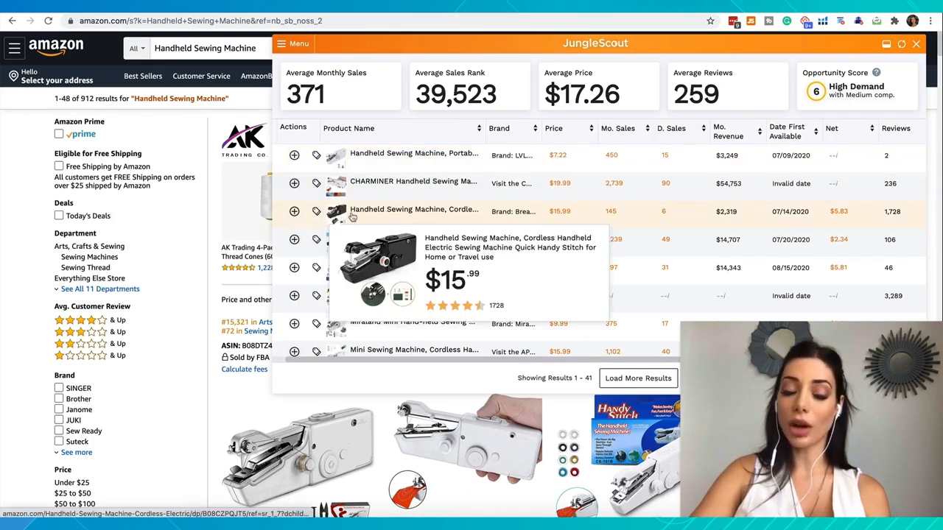
{"action": "mouse_move", "coordinate": [377, 219]}
{"action": "mouse_move", "coordinate": [358, 251]}
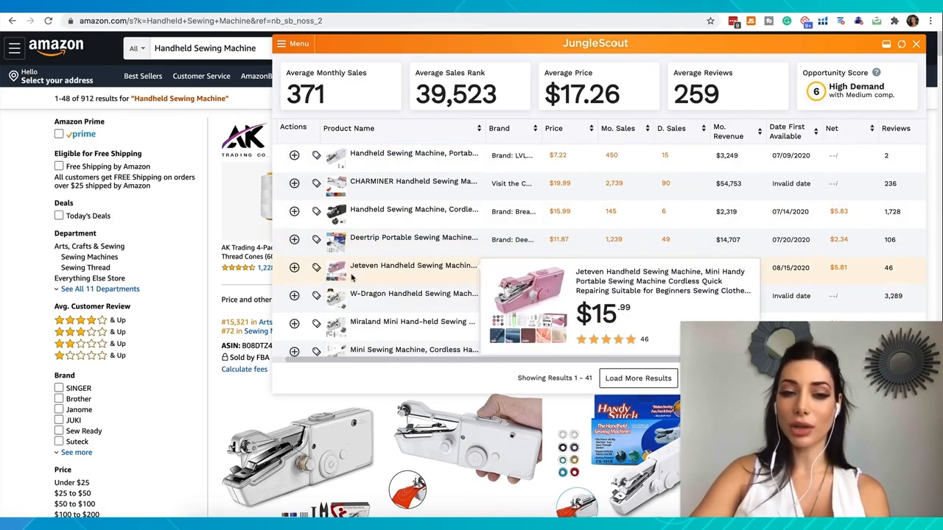
{"action": "mouse_move", "coordinate": [369, 306]}
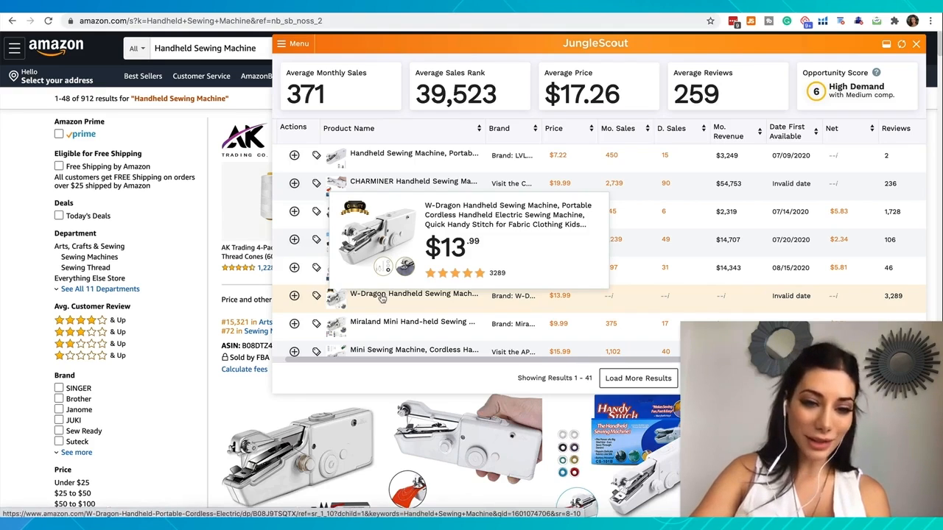
Open the $13.99 W-Dragon Handheld Sewing Machine listing and browse the products found under its brand on Amazon.
{"action": "left_click", "coordinate": [382, 297]}
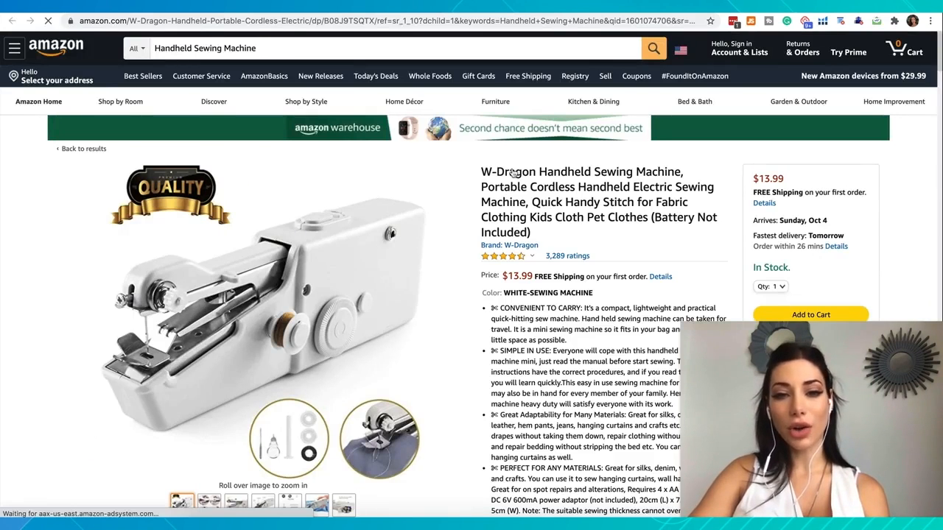
{"action": "left_click_drag", "start_coordinate": [481, 173], "coordinate": [537, 174]}
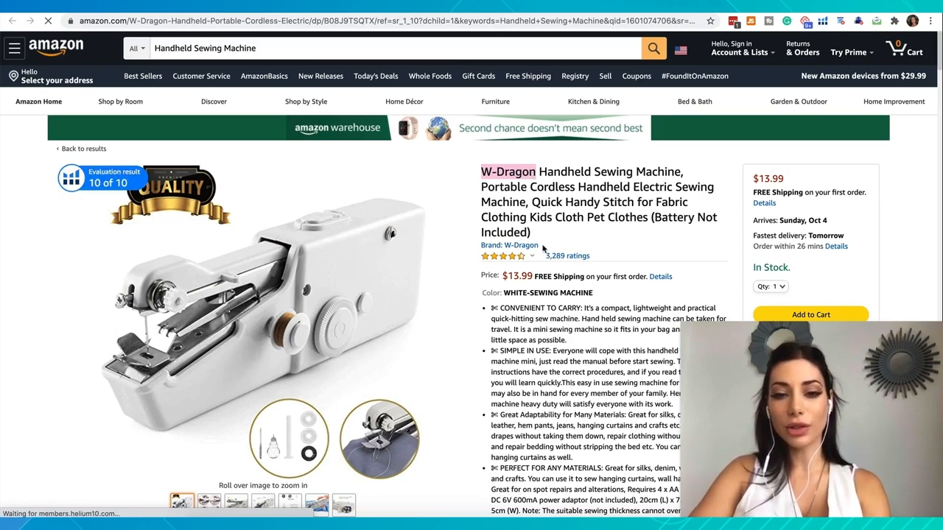
{"action": "left_click", "coordinate": [502, 251]}
{"action": "scroll", "coordinate": [358, 392], "scroll_direction": "down", "scroll_amount": 5}
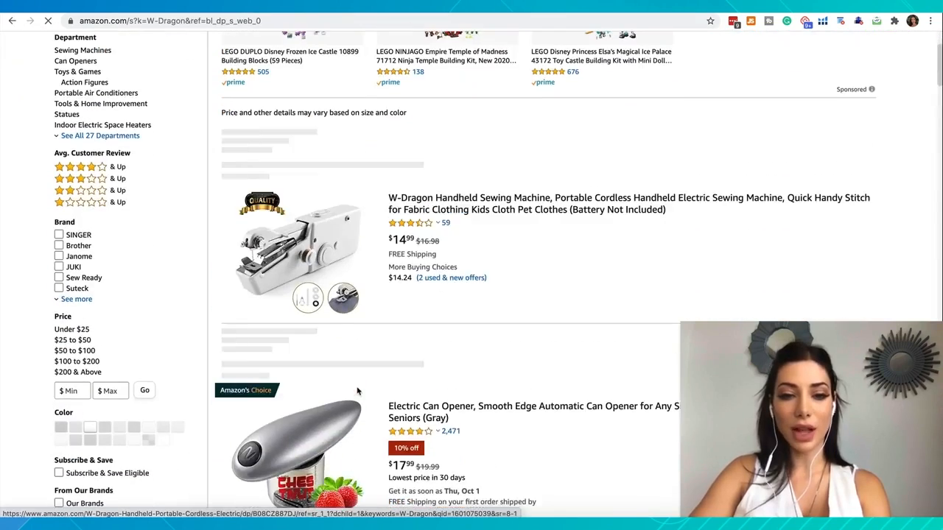
{"action": "scroll", "coordinate": [357, 391], "scroll_direction": "down", "scroll_amount": 10}
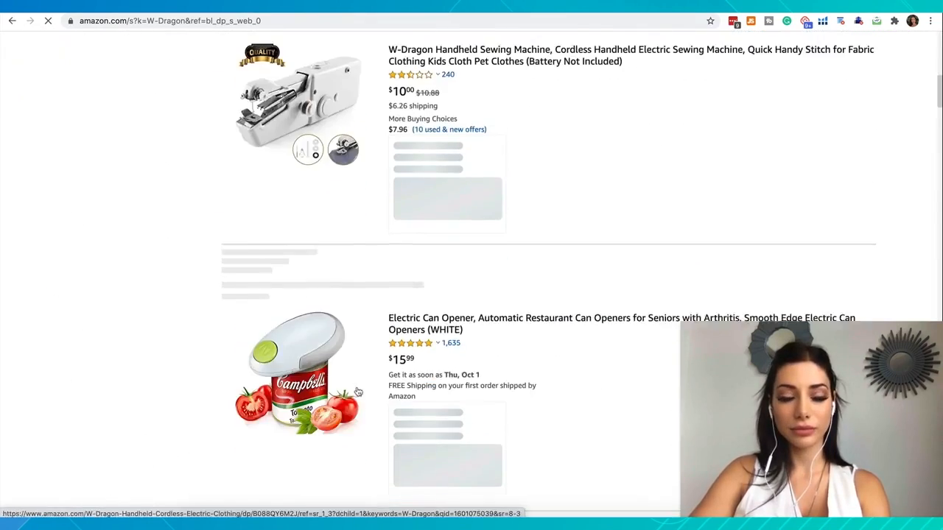
{"action": "scroll", "coordinate": [357, 391], "scroll_direction": "down", "scroll_amount": 15}
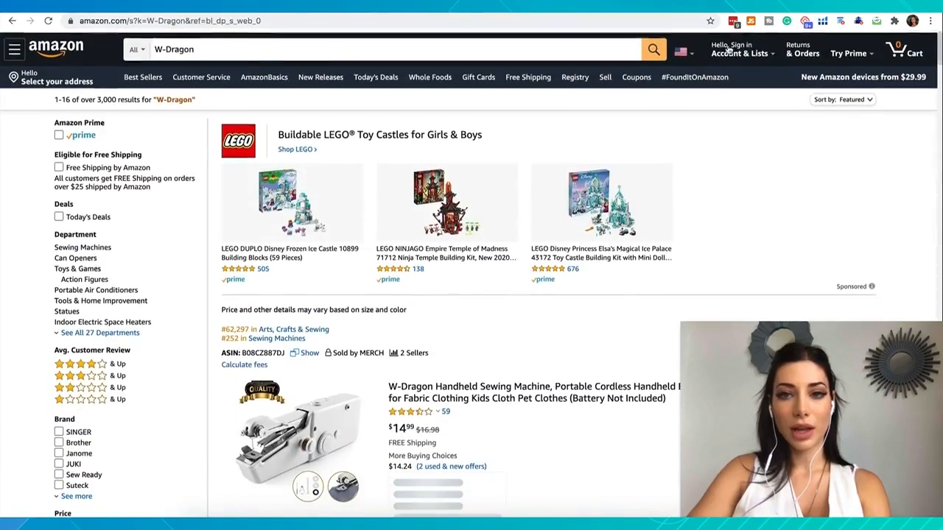
Search Google for W-Dragon to check the brand's web presence, and return to its row in the Jungle Scout Extension results.
{"action": "key", "text": "ctrl+t"}
{"action": "type", "text": "W-Dragon"}
{"action": "key", "text": "Return"}
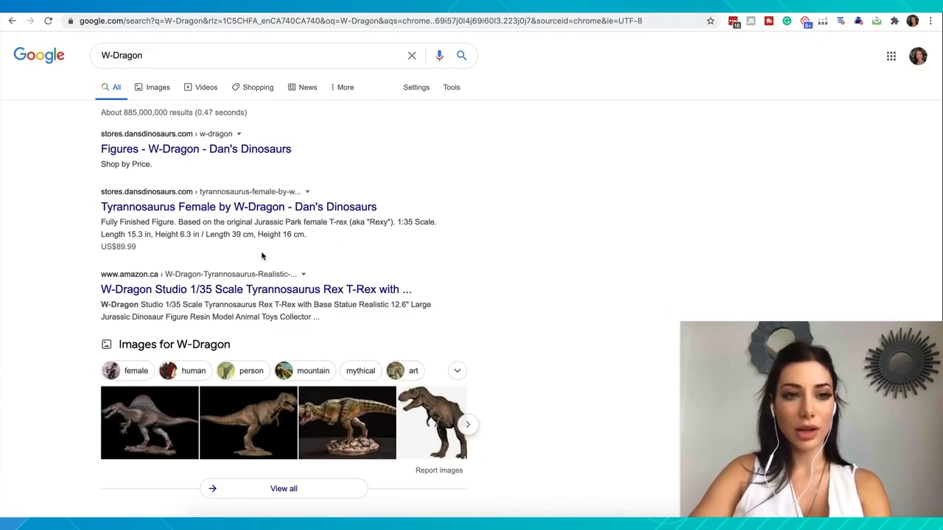
{"action": "scroll", "coordinate": [262, 256], "scroll_direction": "down", "scroll_amount": 3}
{"action": "scroll", "coordinate": [261, 256], "scroll_direction": "down", "scroll_amount": 7}
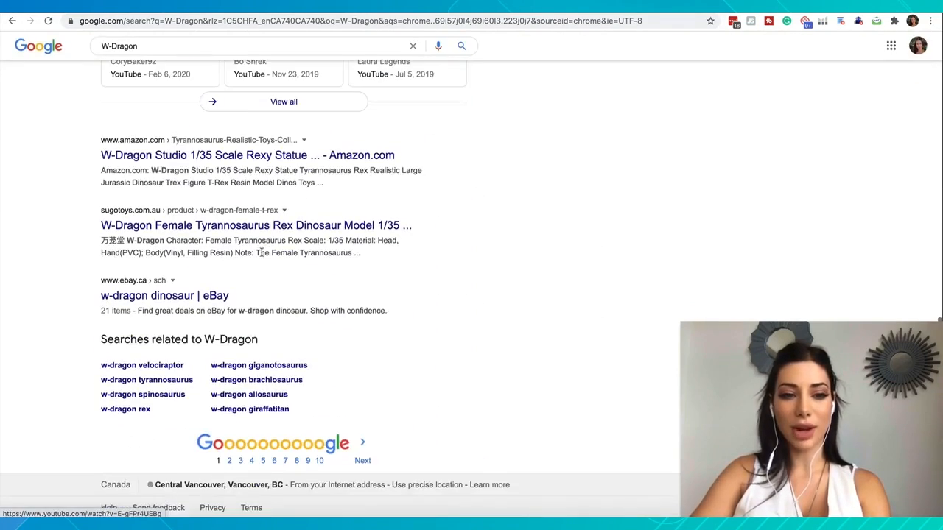
{"action": "scroll", "coordinate": [261, 256], "scroll_direction": "up", "scroll_amount": 10}
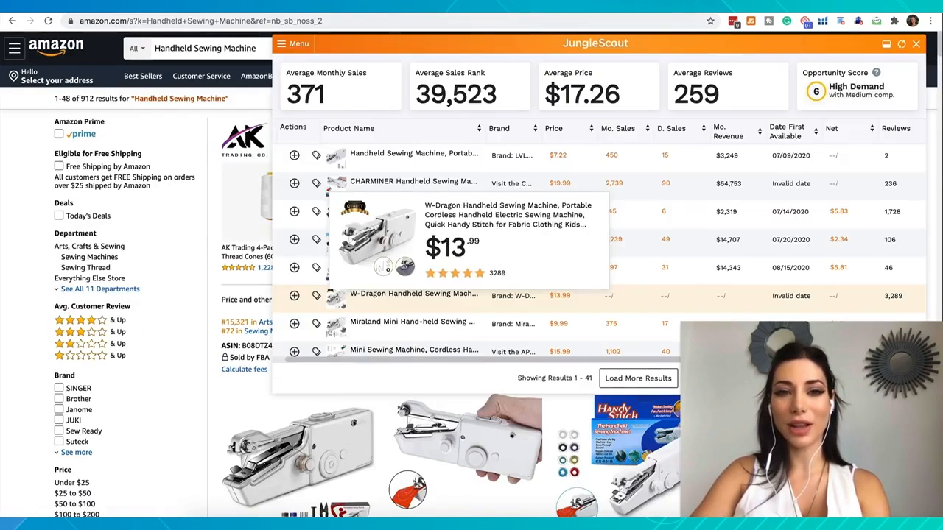
{"action": "scroll", "coordinate": [409, 283], "scroll_direction": "down", "scroll_amount": 3}
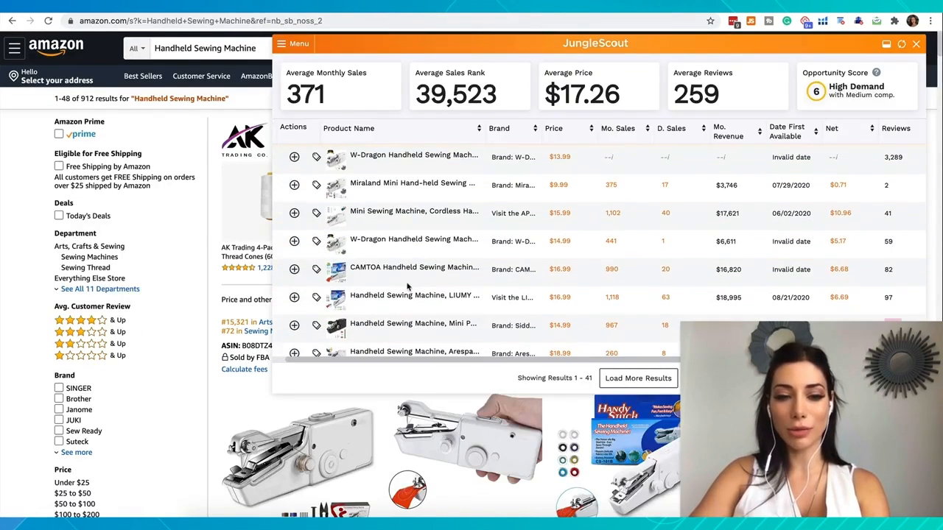
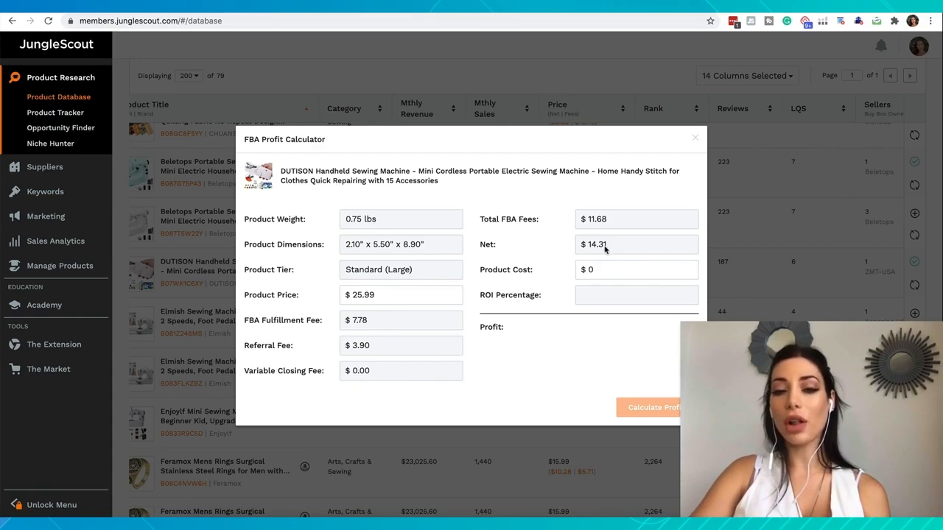
Copy "Handheld Sewing Machine" from the DUTISON title in the FBA Profit Calculator and search Alibaba for it.
{"action": "left_click", "coordinate": [600, 270]}
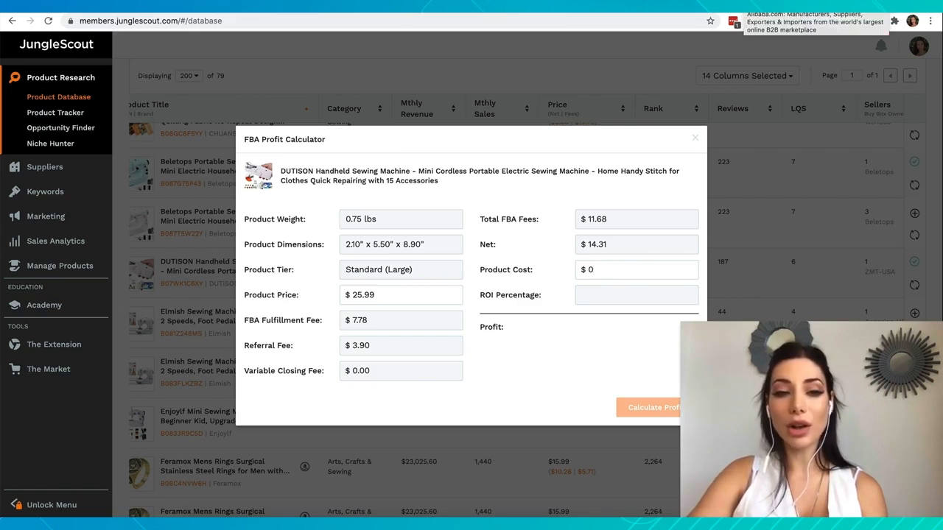
{"action": "left_click_drag", "start_coordinate": [315, 171], "coordinate": [410, 171]}
{"action": "key", "text": "ctrl+c"}
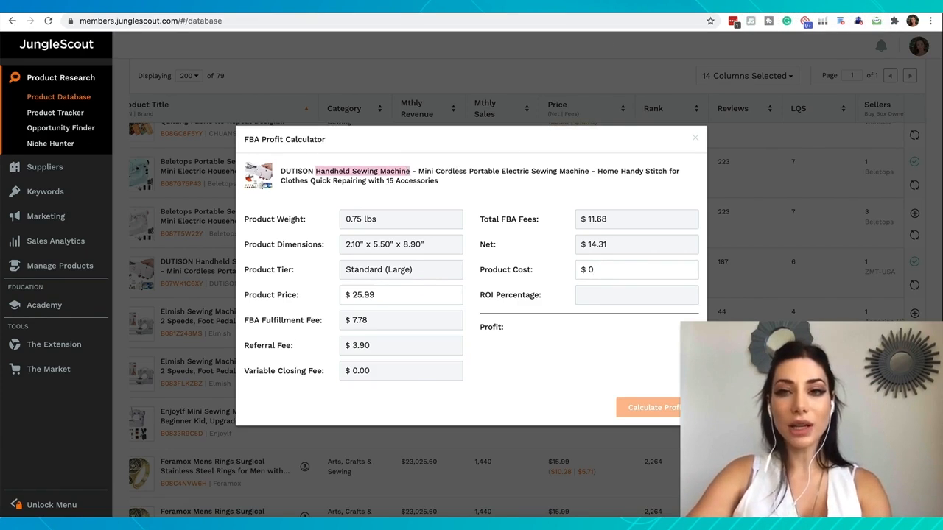
{"action": "left_click", "coordinate": [410, 6]}
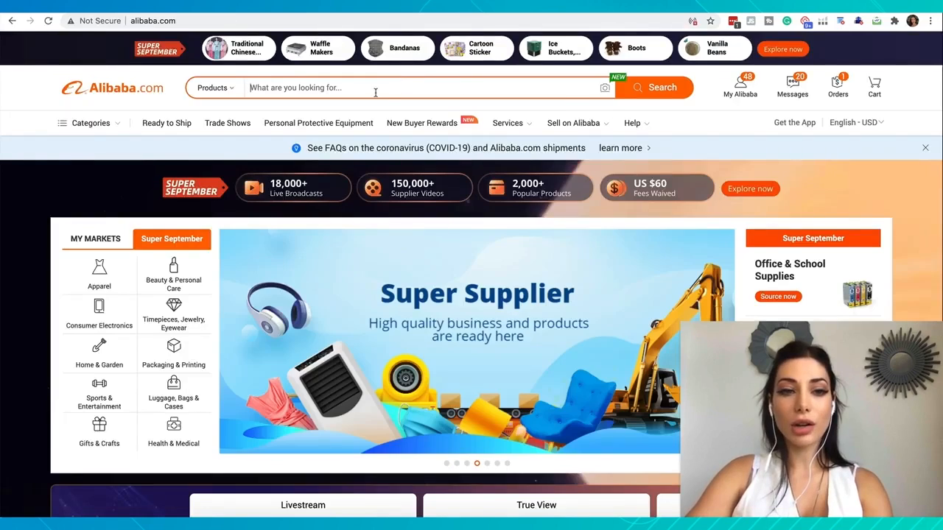
{"action": "left_click", "coordinate": [376, 92]}
{"action": "key", "text": "ctrl+v"}
{"action": "key", "text": "Return"}
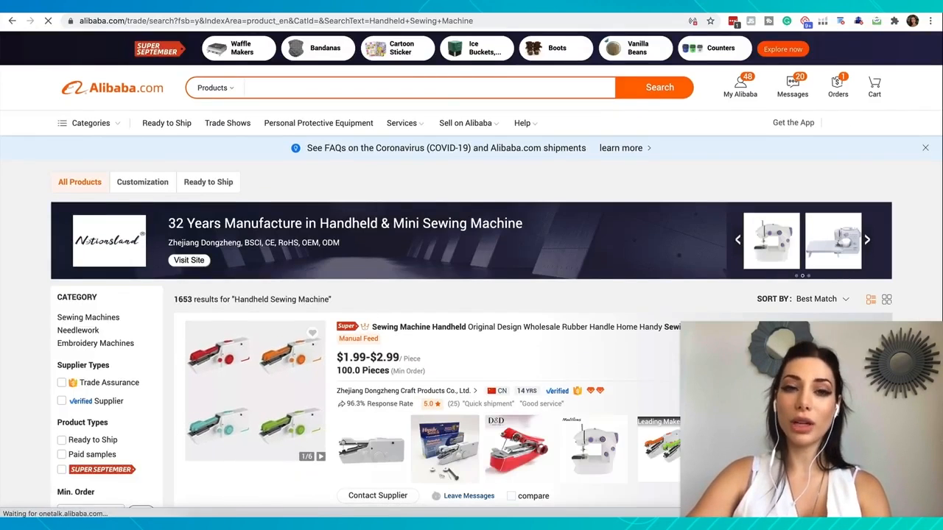
Compare the unit prices and minimum orders of Alibaba's handheld sewing machines to estimate the product cost.
{"action": "scroll", "coordinate": [329, 265], "scroll_direction": "down", "scroll_amount": 3}
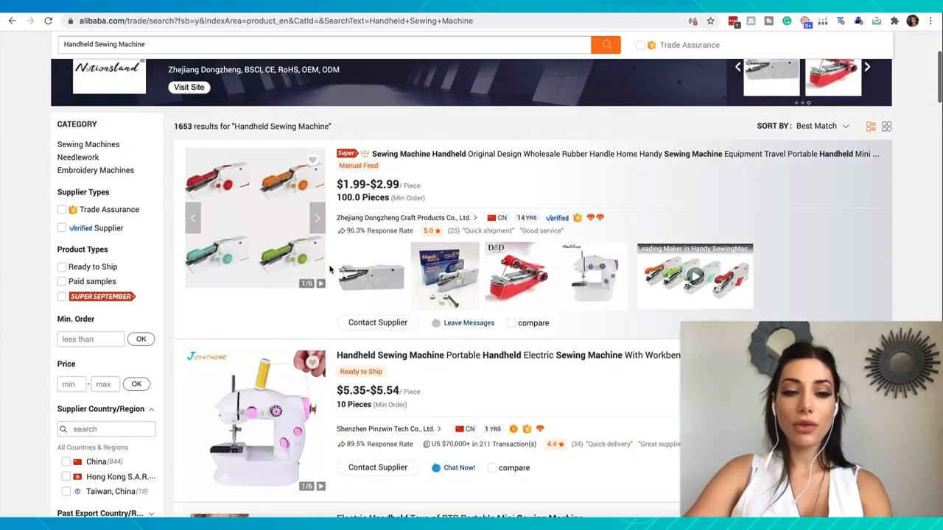
{"action": "scroll", "coordinate": [330, 269], "scroll_direction": "down", "scroll_amount": 9}
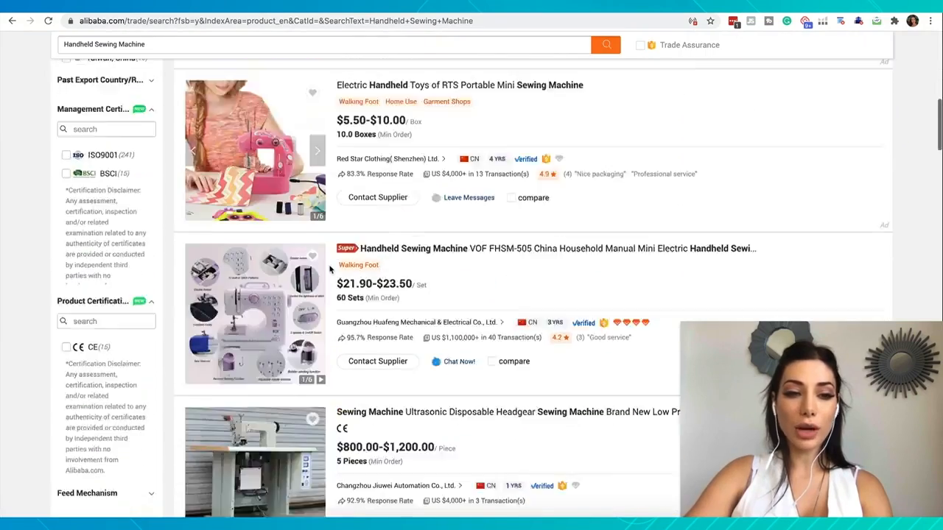
{"action": "scroll", "coordinate": [329, 269], "scroll_direction": "down", "scroll_amount": 8}
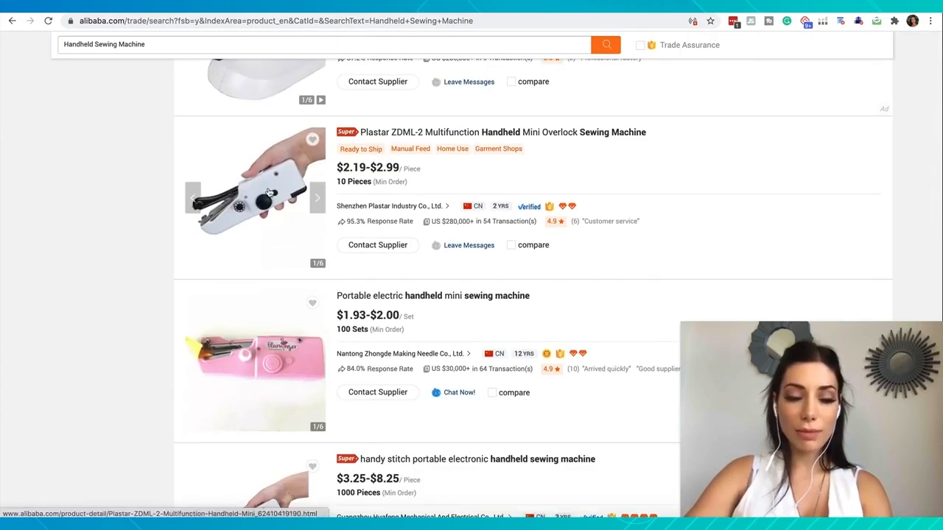
{"action": "scroll", "coordinate": [265, 195], "scroll_direction": "down", "scroll_amount": 3}
{"action": "scroll", "coordinate": [269, 193], "scroll_direction": "down", "scroll_amount": 8}
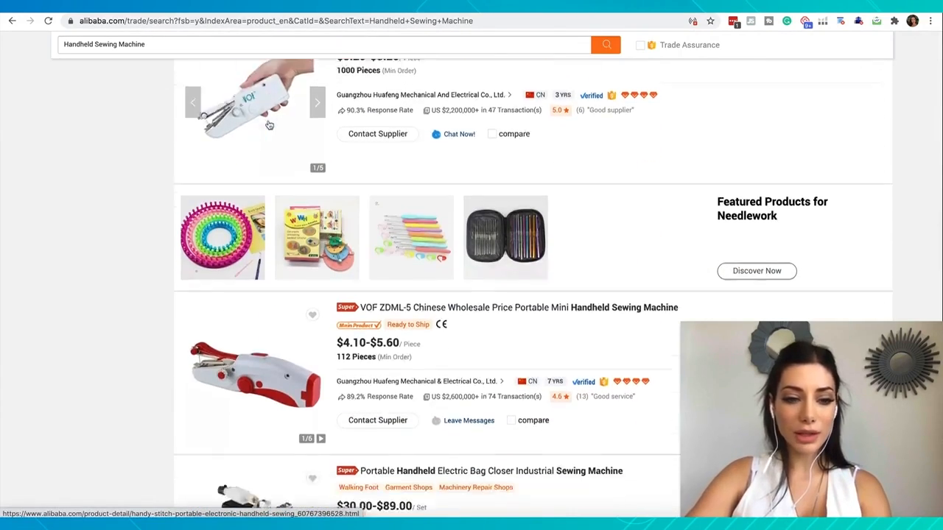
{"action": "scroll", "coordinate": [270, 126], "scroll_direction": "down", "scroll_amount": 4}
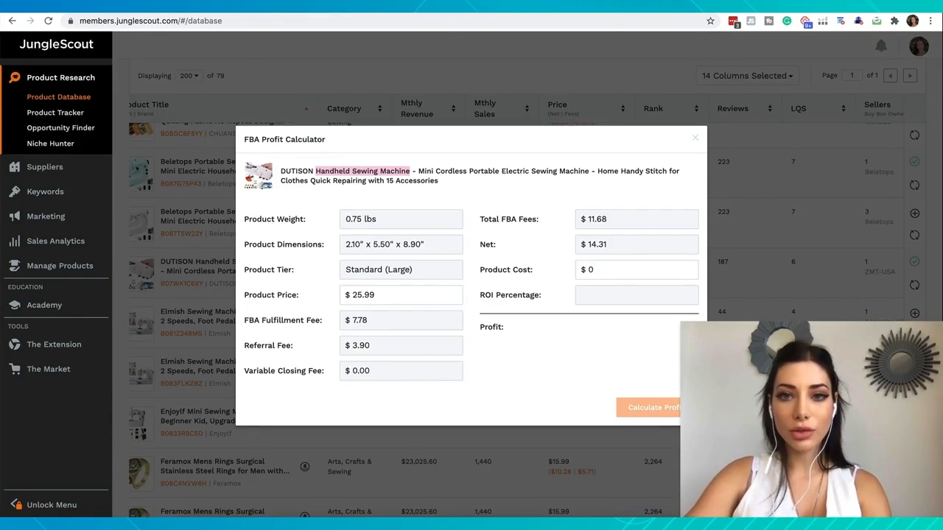
Close the FBA Profit Calculator, open the DUTISON Handheld Sewing Machine's Amazon listing, and reopen the calculator for that product.
{"action": "left_click", "coordinate": [452, 123]}
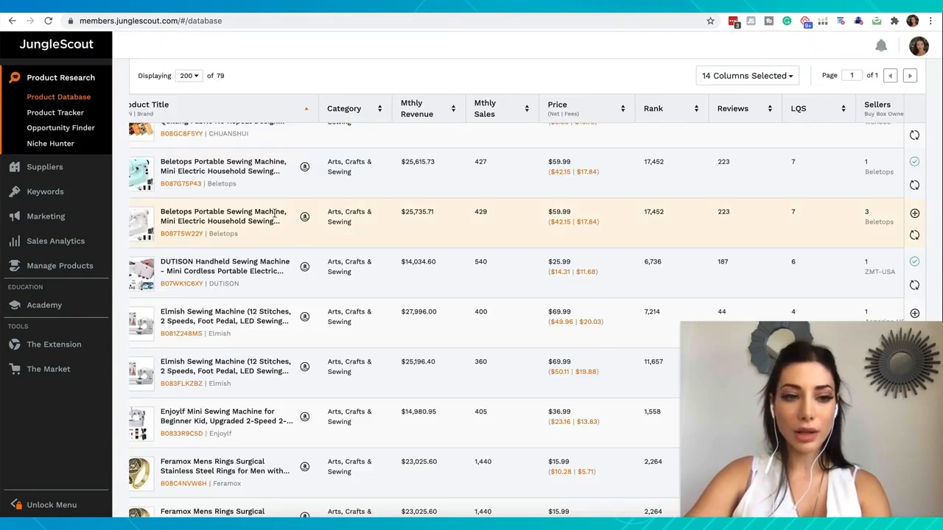
{"action": "left_click", "coordinate": [304, 267]}
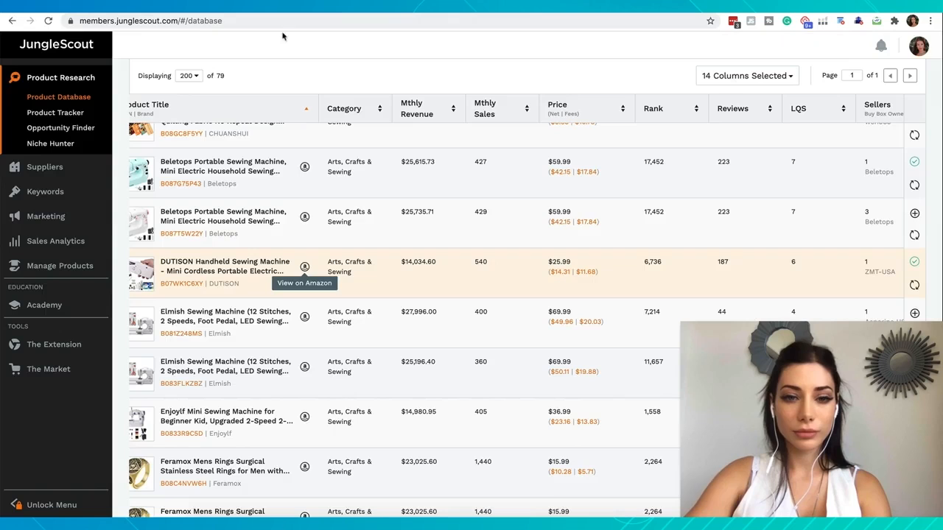
{"action": "left_click", "coordinate": [574, 274]}
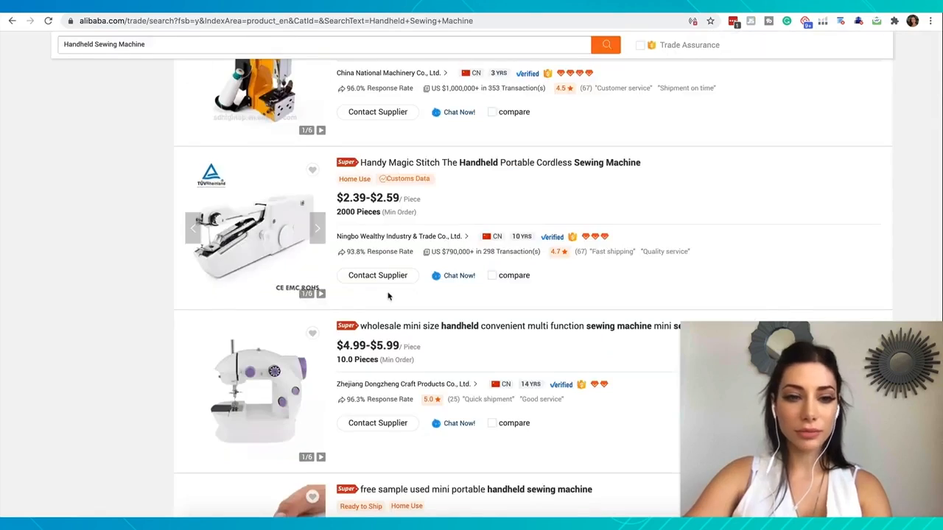
Open Alibaba's "Handy Magic Stitch The Handheld Portable Cordless Sewing Machine" listing and select its unit price for 10000 or more pieces.
{"action": "scroll", "coordinate": [389, 280], "scroll_direction": "up", "scroll_amount": 3}
{"action": "scroll", "coordinate": [263, 362], "scroll_direction": "down", "scroll_amount": 1}
{"action": "scroll", "coordinate": [414, 297], "scroll_direction": "up", "scroll_amount": 3}
{"action": "scroll", "coordinate": [416, 295], "scroll_direction": "down", "scroll_amount": 2}
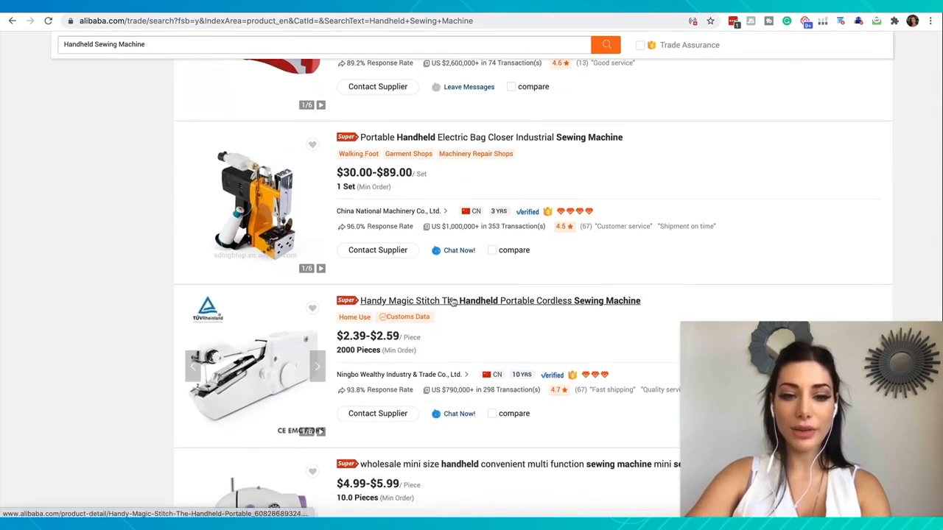
{"action": "left_click", "coordinate": [417, 299]}
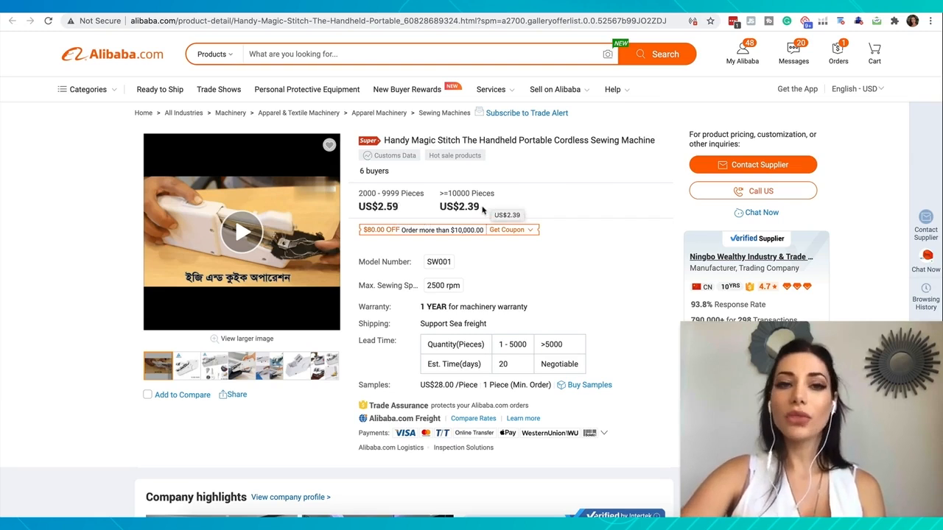
{"action": "left_click_drag", "start_coordinate": [480, 208], "coordinate": [458, 207]}
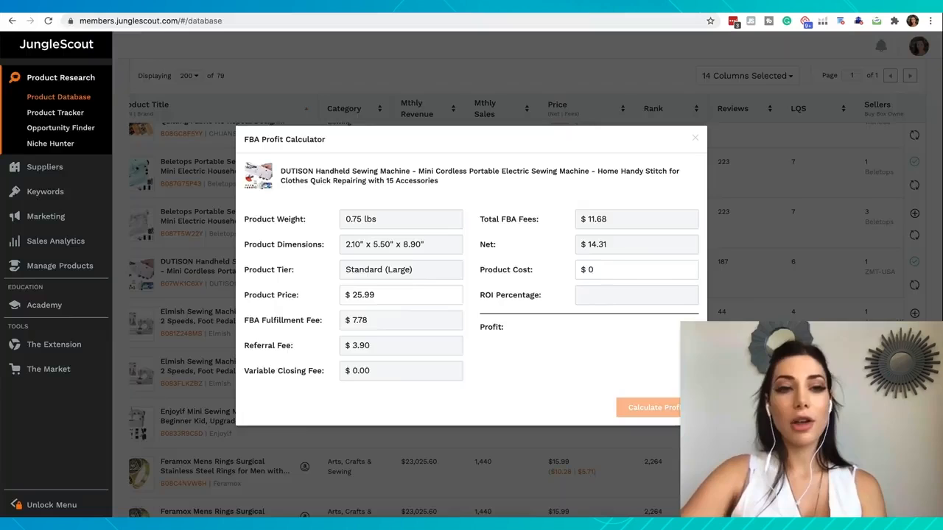
Set the product cost to $2.39 in the DUTISON FBA Profit Calculator and check the resulting profit and ROI.
{"action": "type", "text": "2.39"}
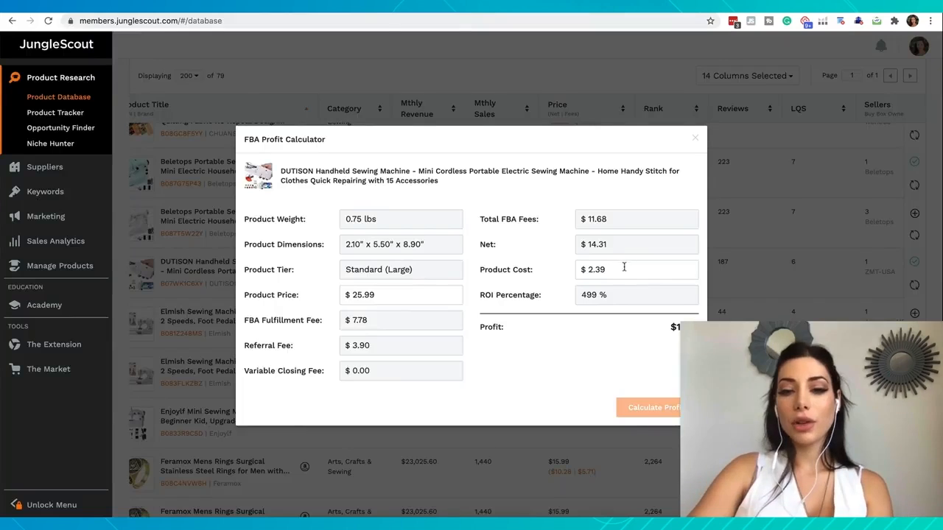
{"action": "left_click_drag", "start_coordinate": [605, 270], "coordinate": [578, 273]}
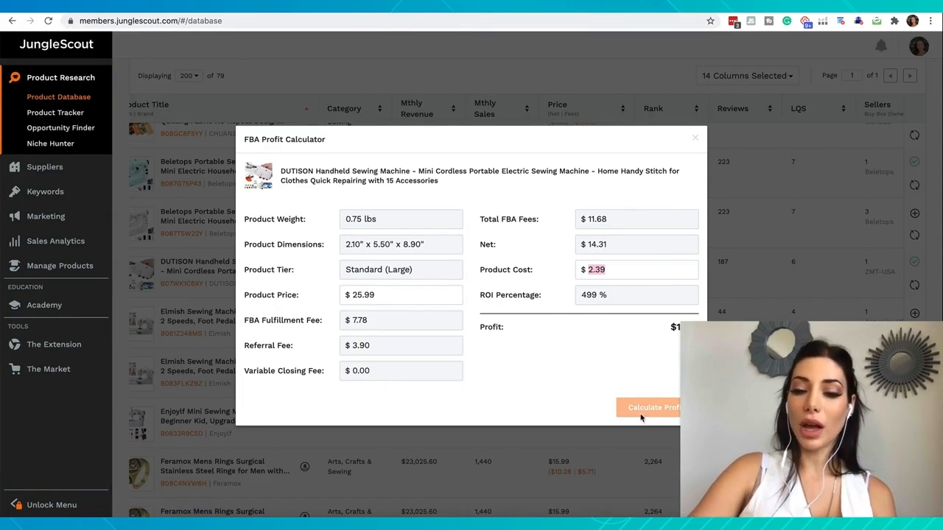
{"action": "left_click", "coordinate": [554, 319]}
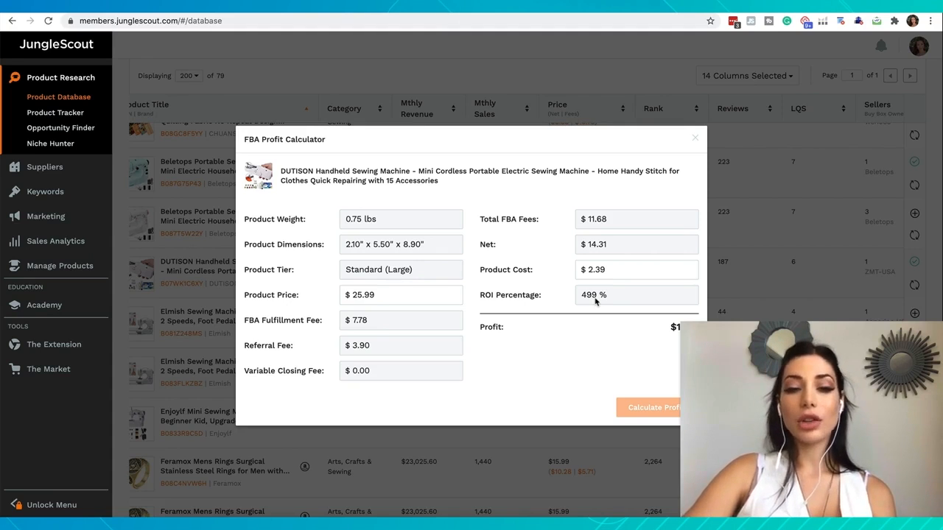
Open the Calculator app and divide the $11.92 profit by the $25.99 product price.
{"action": "left_click", "coordinate": [548, 518]}
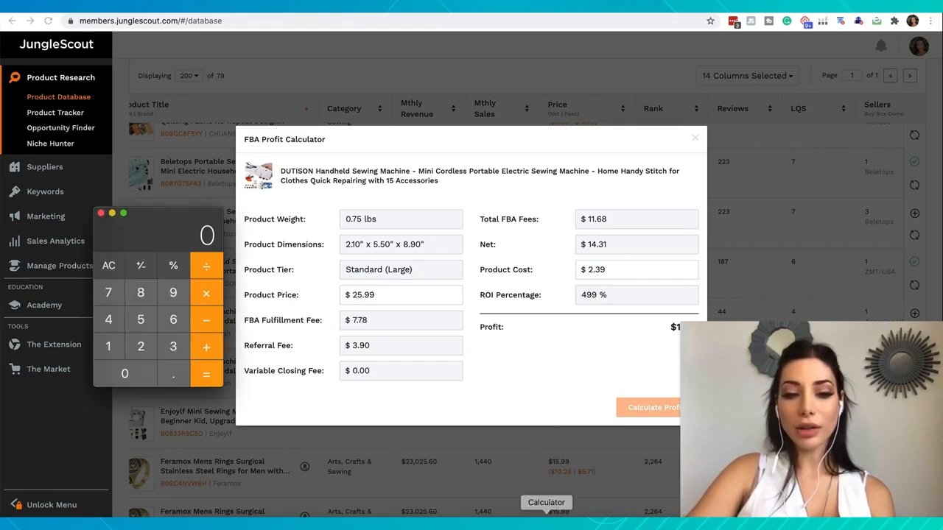
{"action": "left_click", "coordinate": [116, 350]}
{"action": "left_click", "coordinate": [116, 351]}
{"action": "left_click", "coordinate": [173, 377]}
{"action": "left_click", "coordinate": [171, 292]}
{"action": "left_click", "coordinate": [141, 346]}
{"action": "left_click", "coordinate": [207, 267]}
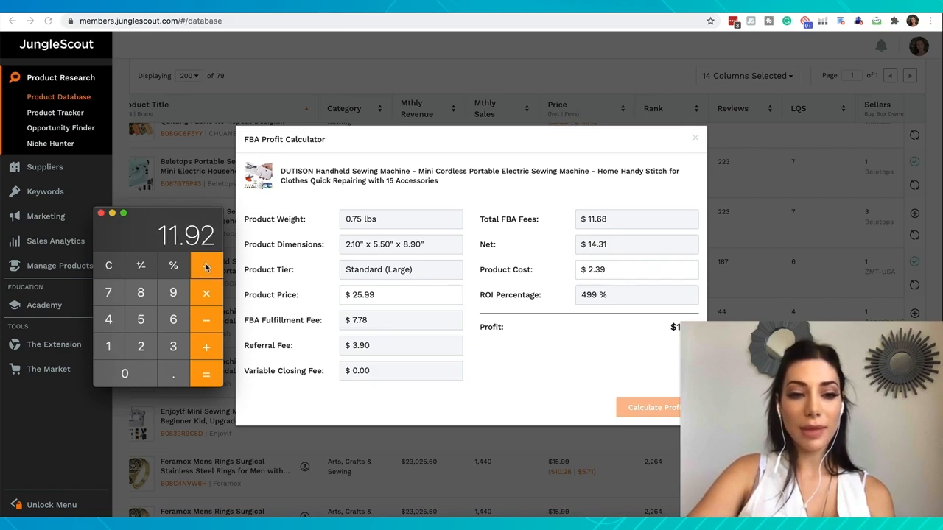
{"action": "left_click", "coordinate": [141, 347]}
{"action": "left_click", "coordinate": [141, 320]}
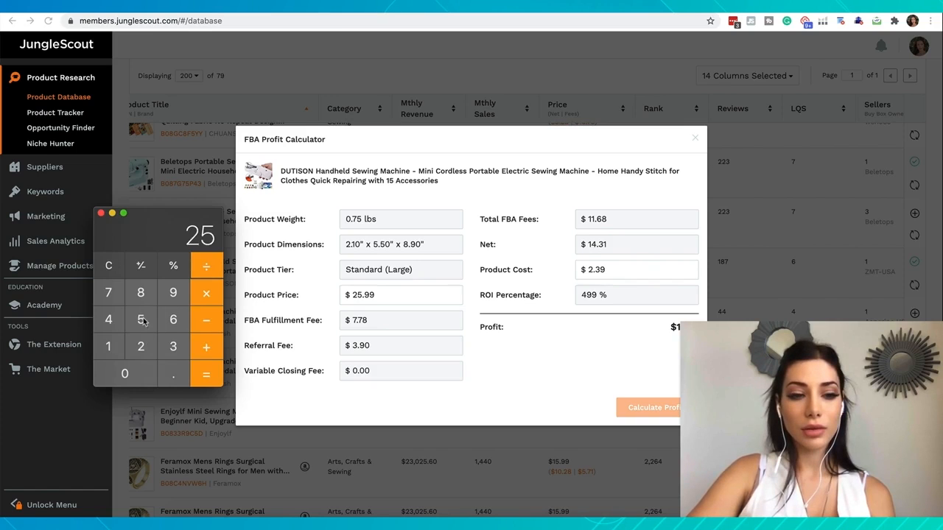
{"action": "left_click", "coordinate": [171, 374]}
{"action": "left_click", "coordinate": [171, 293]}
{"action": "left_click", "coordinate": [171, 294]}
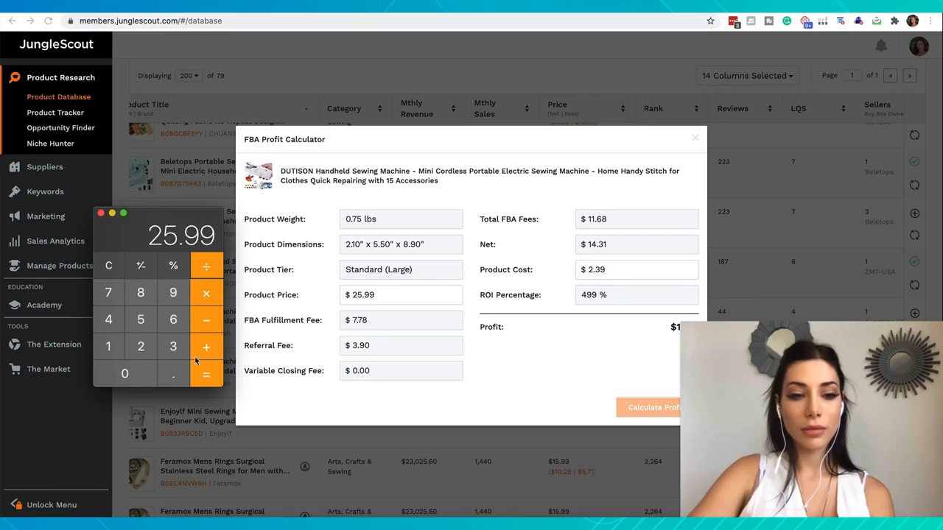
{"action": "left_click", "coordinate": [205, 374]}
Multiply the quotient by 100 to get the profit margin percentage, and close the Calculator app.
{"action": "left_click", "coordinate": [110, 346]}
{"action": "left_click", "coordinate": [115, 368]}
{"action": "left_click", "coordinate": [118, 370]}
{"action": "left_click", "coordinate": [205, 374]}
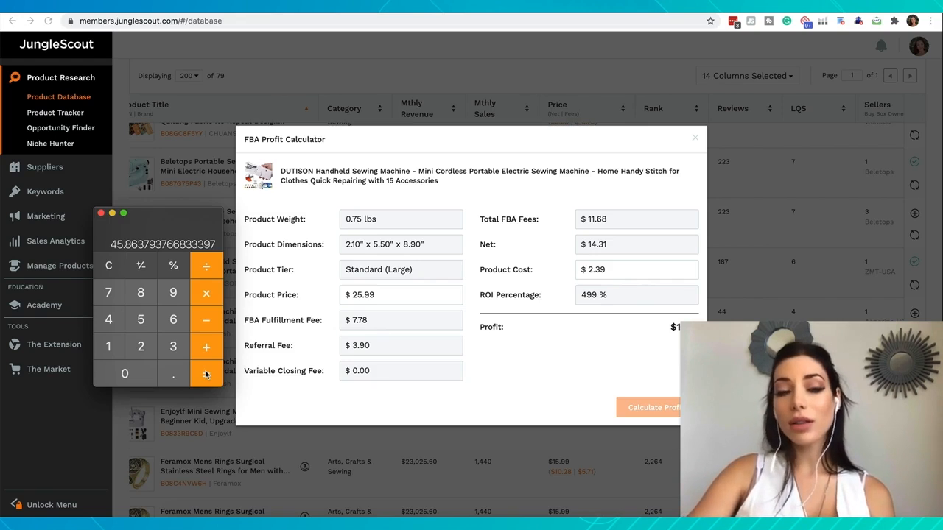
{"action": "left_click", "coordinate": [101, 215]}
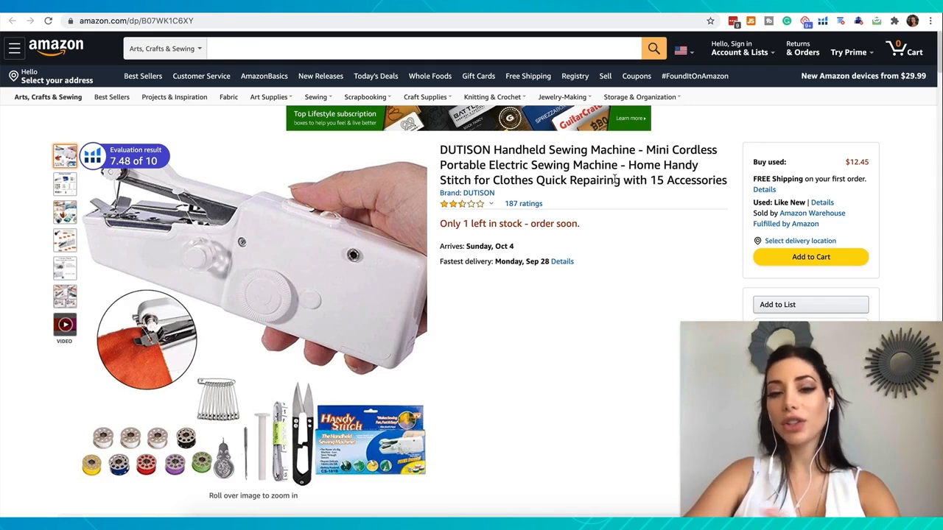
Open the customer ratings of the DUTISON listing on Amazon and filter its reviews to 1 star only.
{"action": "mouse_move", "coordinate": [518, 212]}
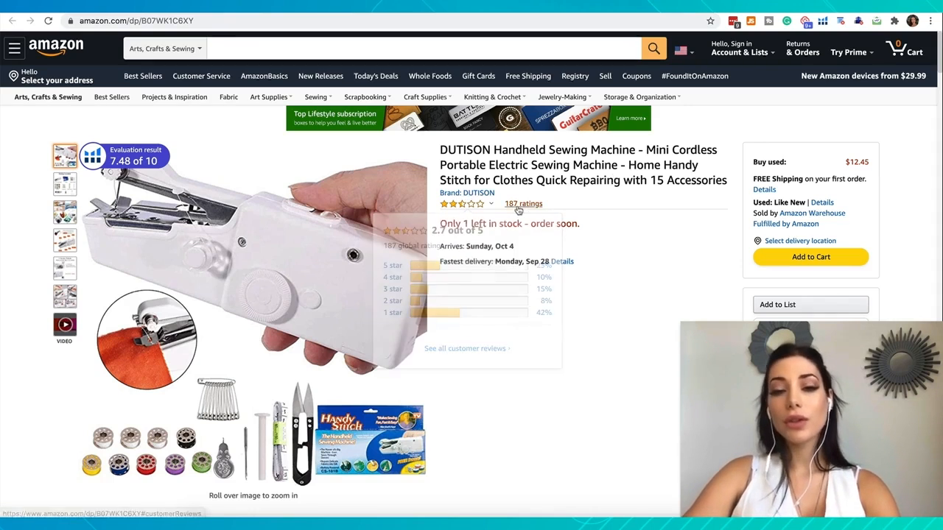
{"action": "left_click", "coordinate": [519, 211]}
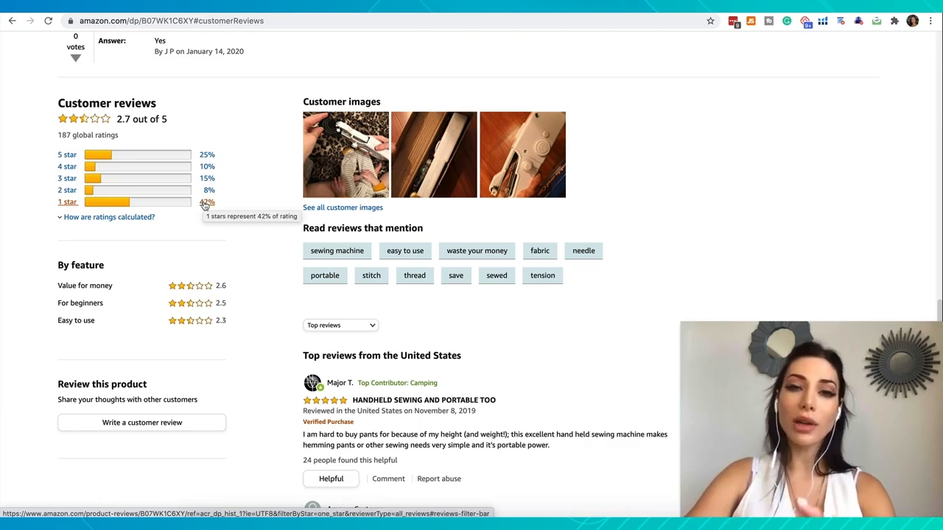
{"action": "left_click", "coordinate": [205, 204]}
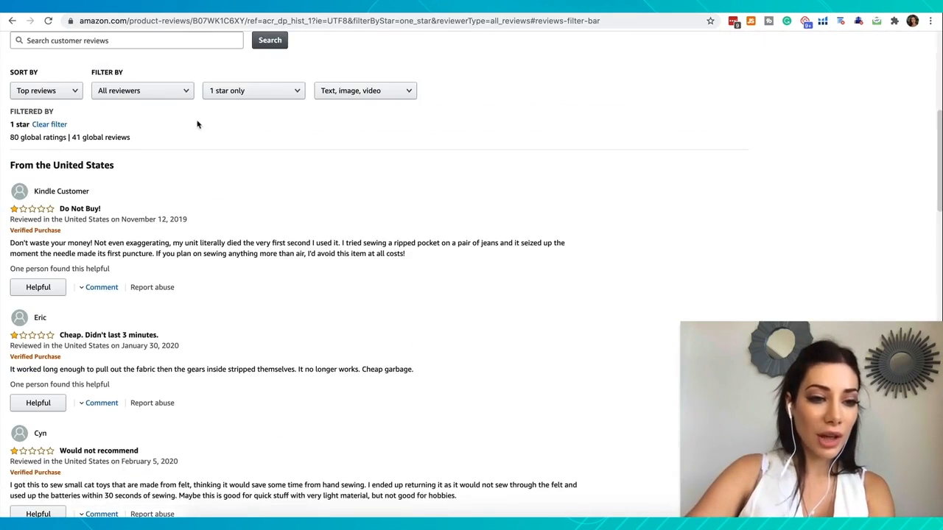
Read through the DUTISON sewing machine's one-star reviews for recurring complaints, and return to the overall rating summary.
{"action": "scroll", "coordinate": [147, 211], "scroll_direction": "down", "scroll_amount": 1}
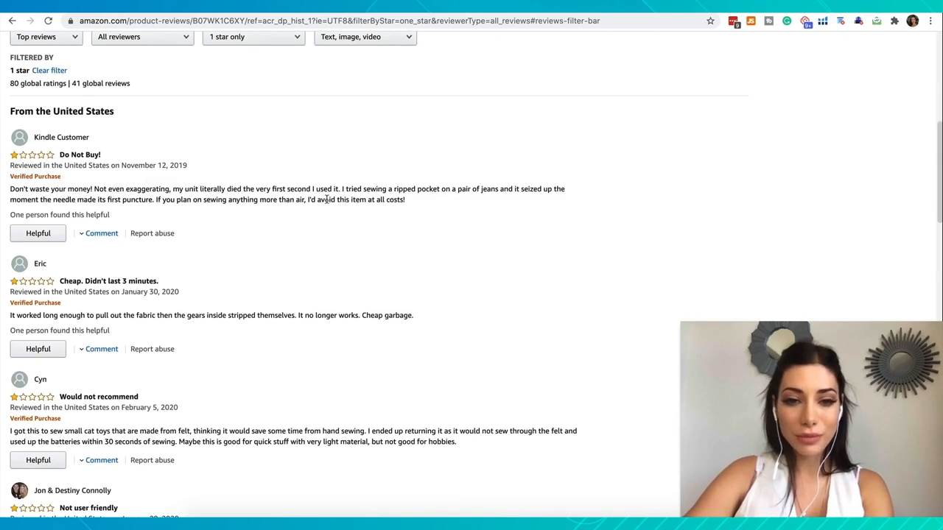
{"action": "scroll", "coordinate": [326, 200], "scroll_direction": "down", "scroll_amount": 3}
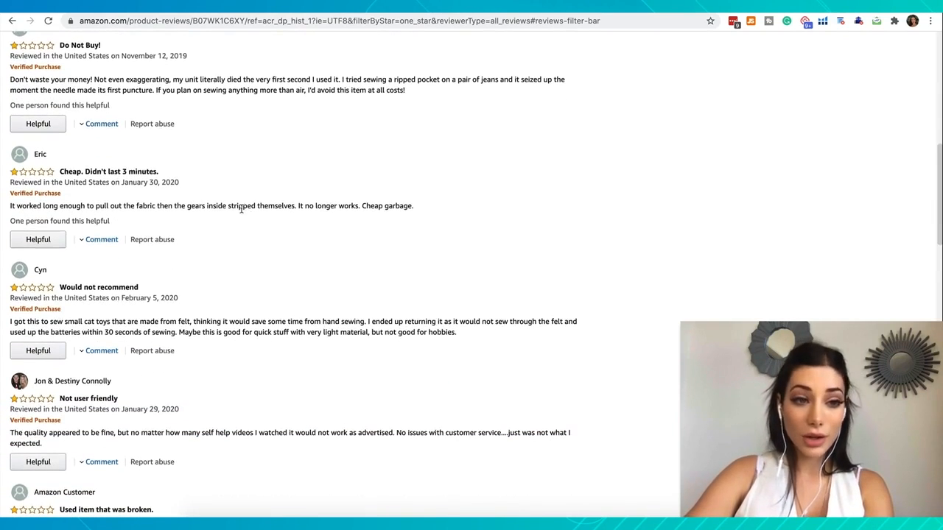
{"action": "scroll", "coordinate": [239, 208], "scroll_direction": "down", "scroll_amount": 1}
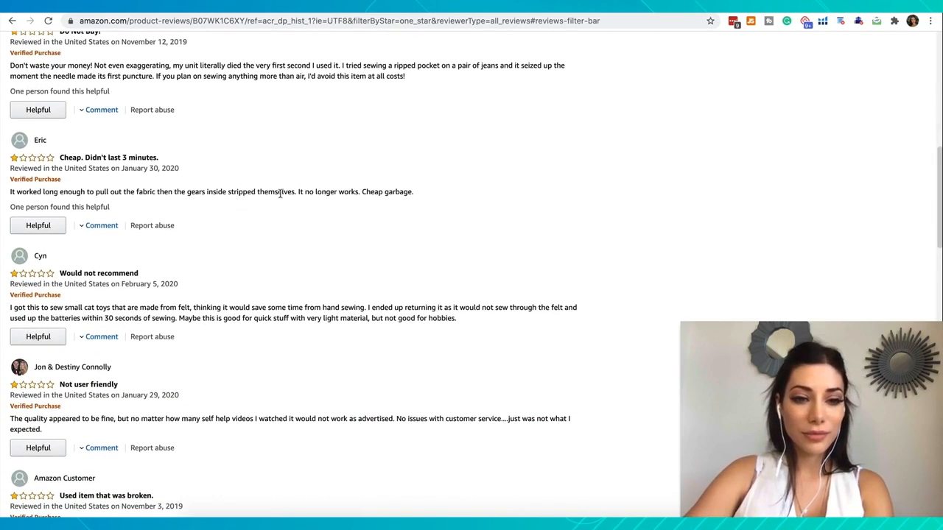
{"action": "scroll", "coordinate": [280, 196], "scroll_direction": "down", "scroll_amount": 2}
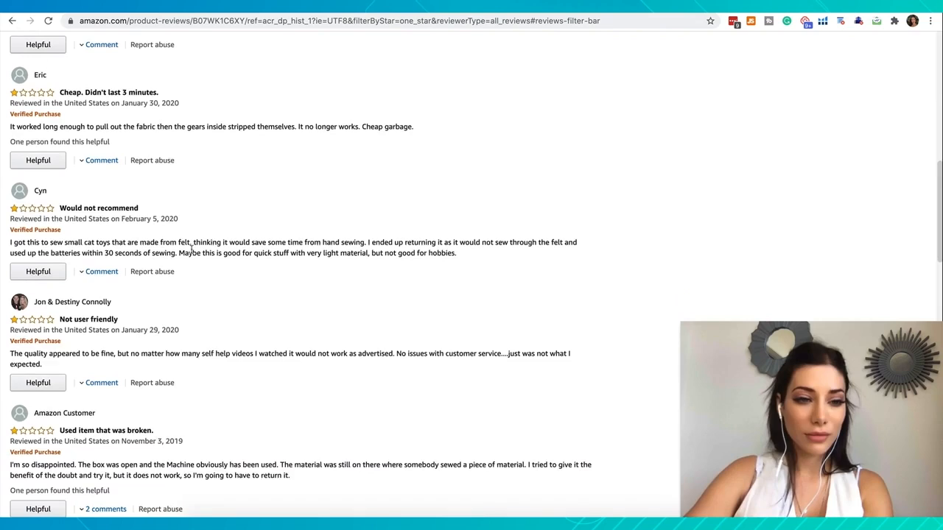
{"action": "scroll", "coordinate": [215, 252], "scroll_direction": "down", "scroll_amount": 1}
{"action": "scroll", "coordinate": [251, 244], "scroll_direction": "down", "scroll_amount": 3}
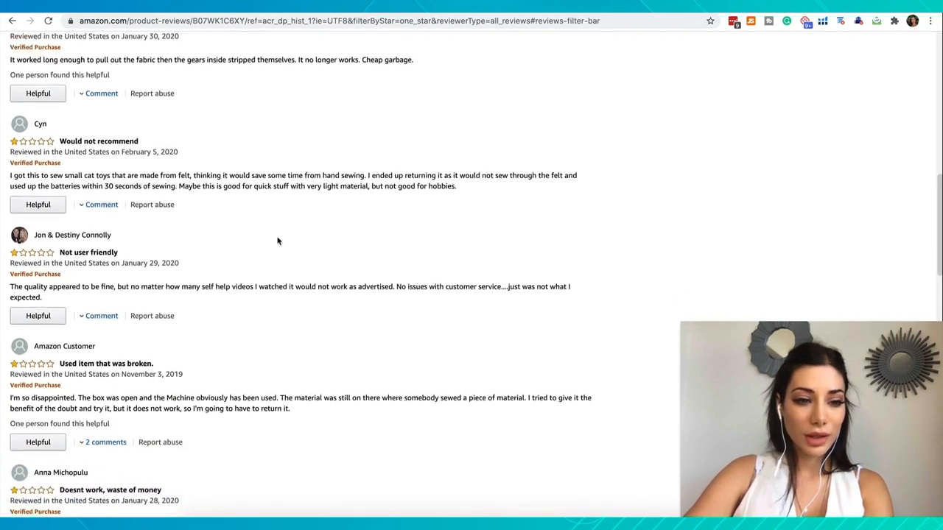
{"action": "scroll", "coordinate": [301, 273], "scroll_direction": "down", "scroll_amount": 4}
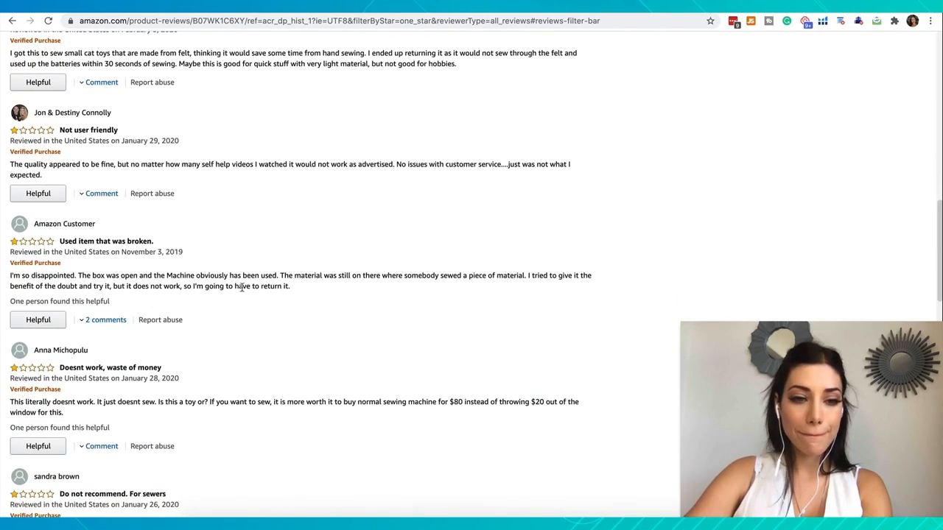
{"action": "scroll", "coordinate": [242, 291], "scroll_direction": "down", "scroll_amount": 3}
{"action": "scroll", "coordinate": [242, 292], "scroll_direction": "down", "scroll_amount": 2}
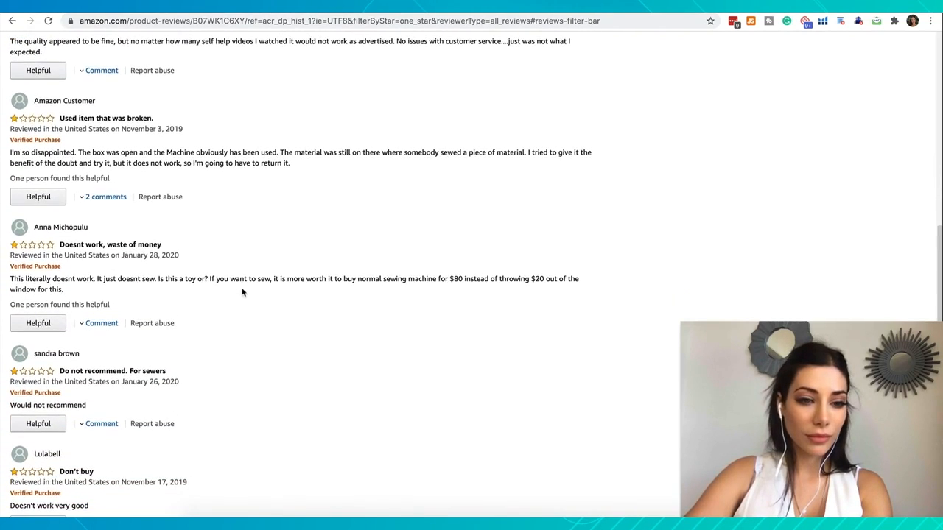
{"action": "scroll", "coordinate": [242, 292], "scroll_direction": "down", "scroll_amount": 4}
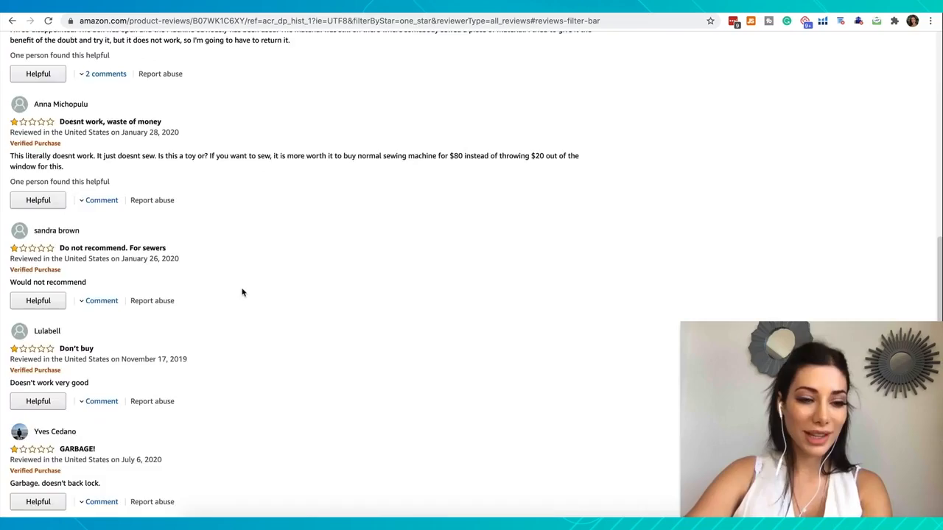
{"action": "scroll", "coordinate": [243, 292], "scroll_direction": "up", "scroll_amount": 15}
{"action": "scroll", "coordinate": [242, 292], "scroll_direction": "down", "scroll_amount": 1}
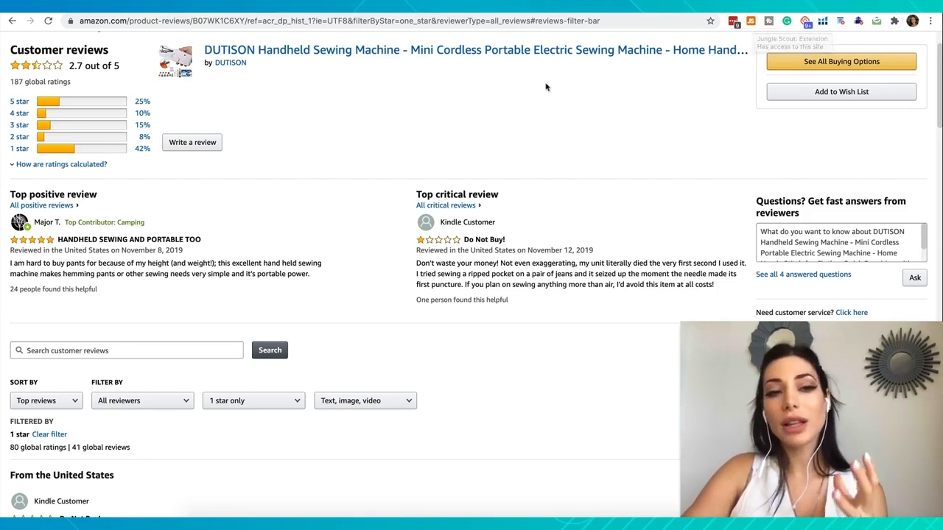
{"action": "scroll", "coordinate": [376, 170], "scroll_direction": "up", "scroll_amount": 2}
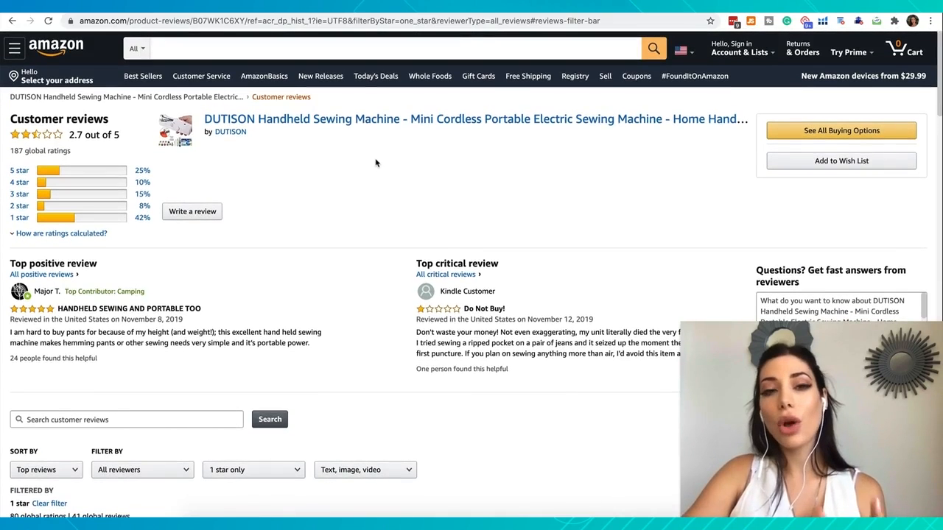